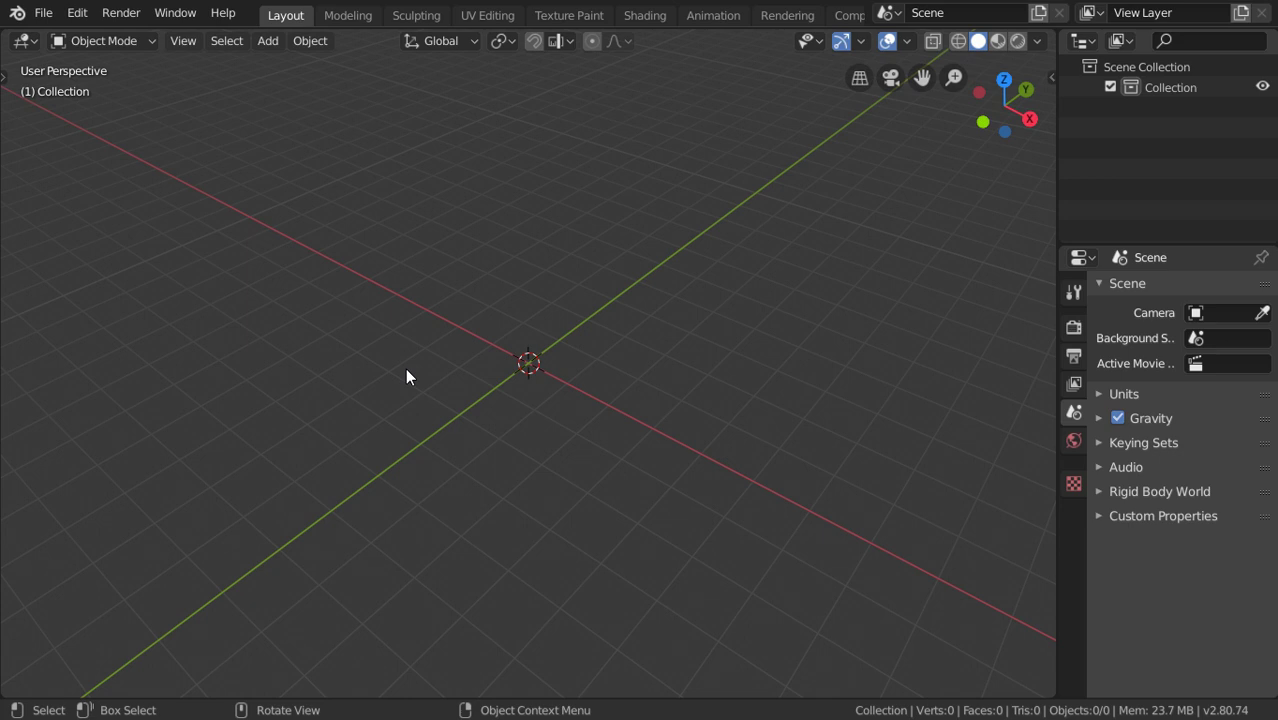
# Open Blender Preferences from the Edit menu.
pyautogui.moveTo(446, 418)
pyautogui.mouseDown(button='middle')
pyautogui.moveTo(537, 352)
pyautogui.moveTo(442, 360)
pyautogui.moveTo(501, 336)
pyautogui.mouseUp(button='middle')
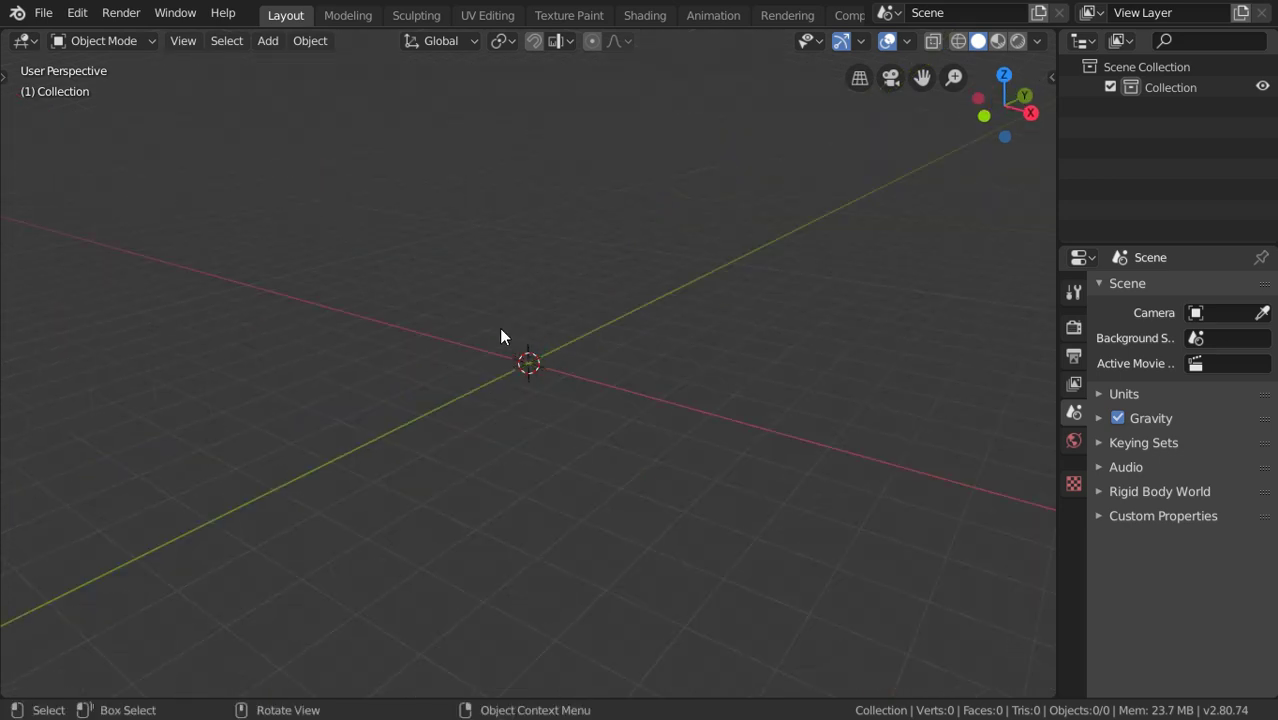
pyautogui.hotkey('shift', 'a')
pyautogui.click(77, 13)
pyautogui.click(143, 283)
# Filter add-ons by 'extra' and tick Add Curve: Extra Objects and Add Mesh: Extra Objects.
pyautogui.click(609, 97)
pyautogui.write('extra')
pyautogui.press('Return')
pyautogui.click(216, 125)
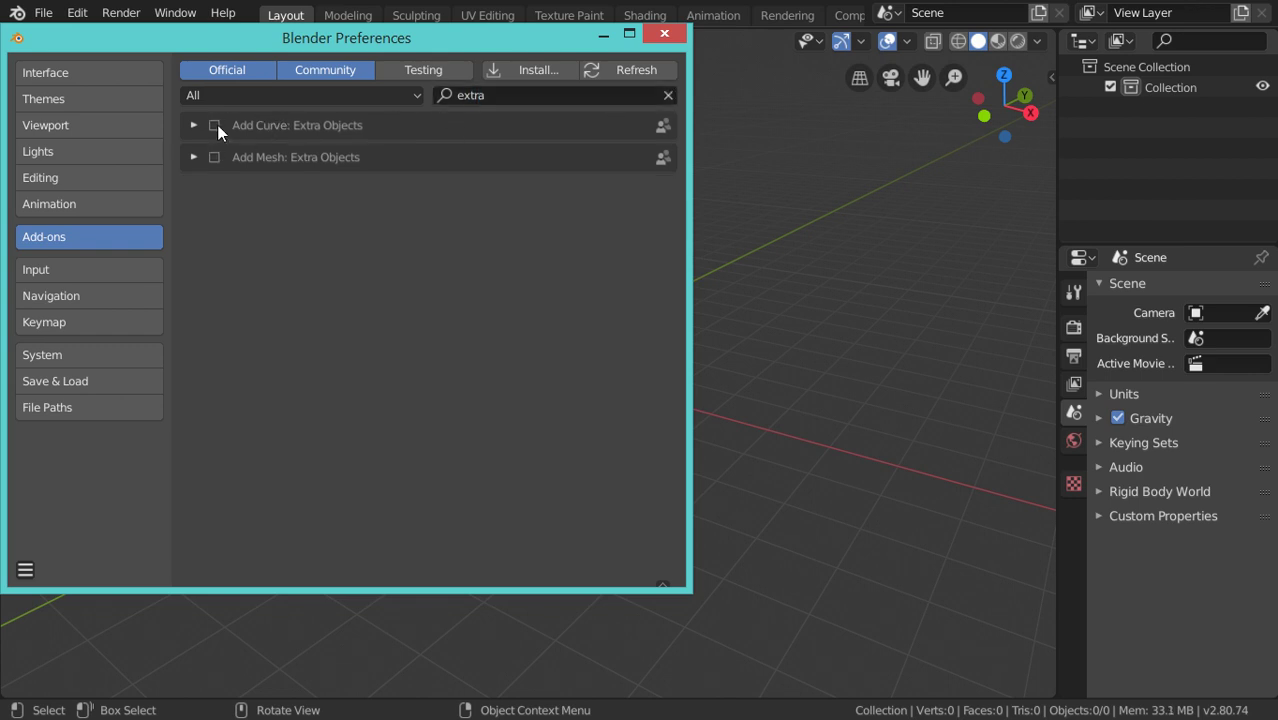
pyautogui.click(216, 125)
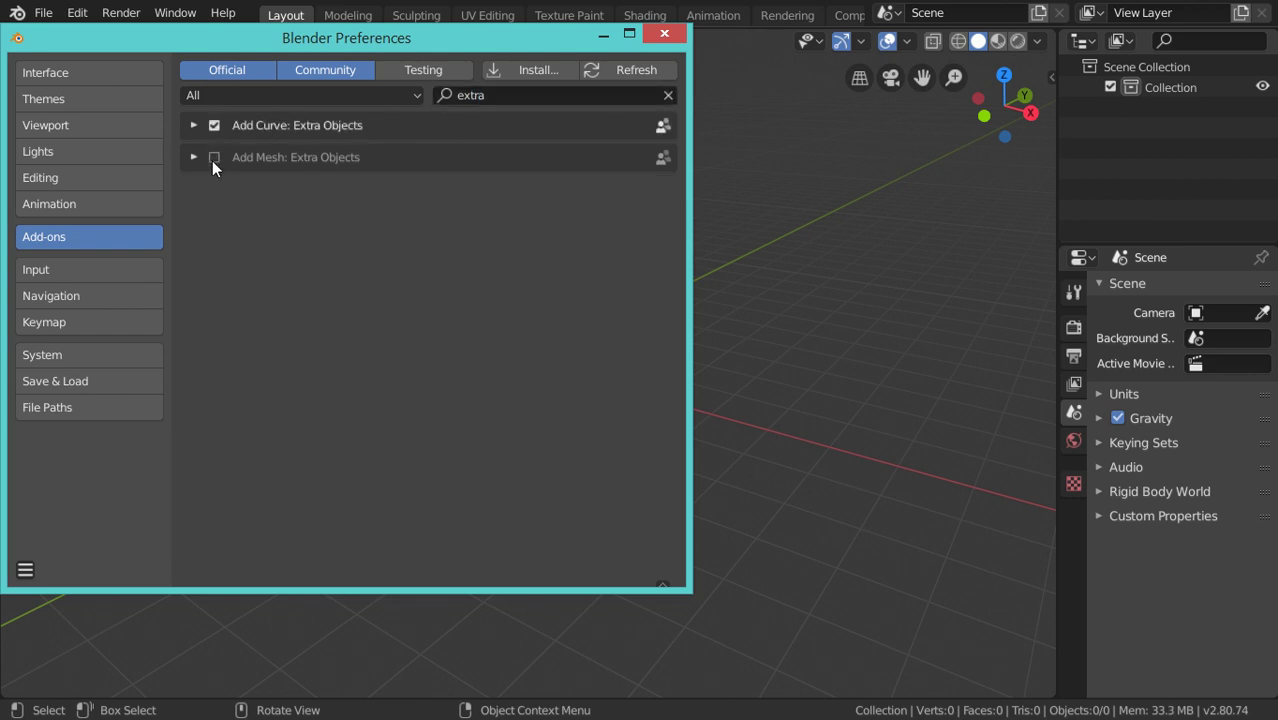
pyautogui.click(215, 158)
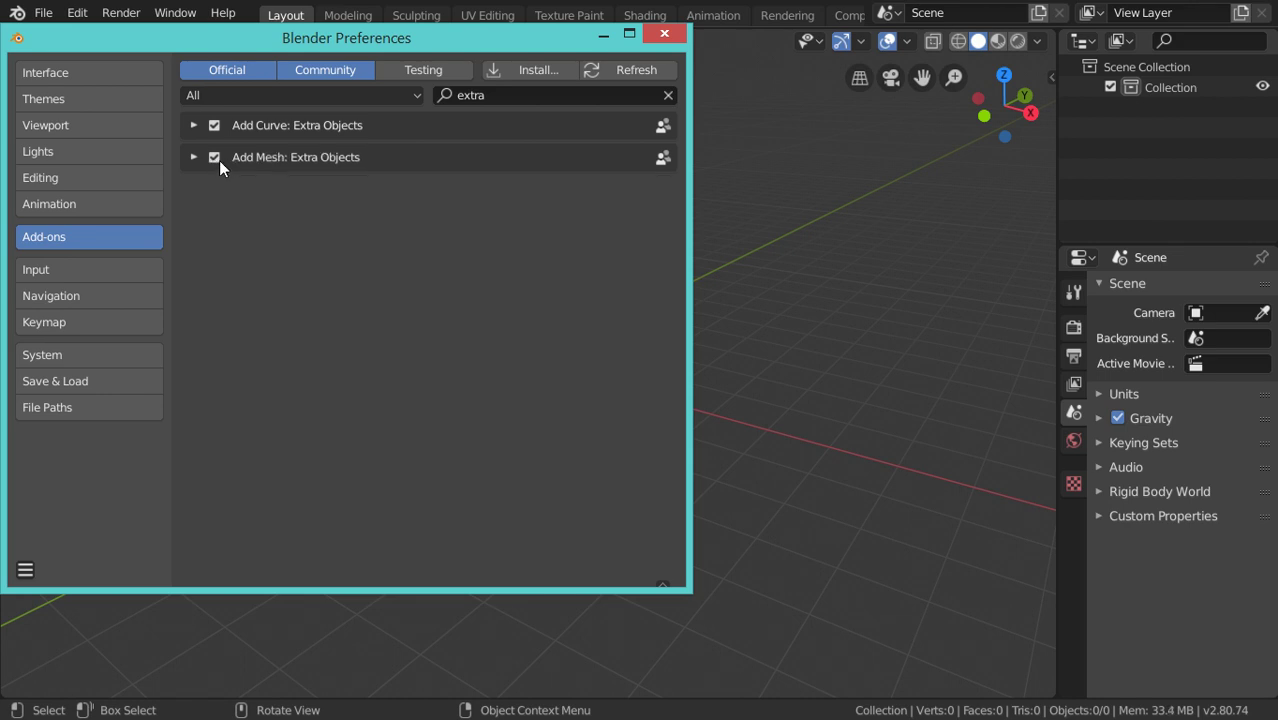
pyautogui.moveTo(271, 40); pyautogui.dragTo(414, 101)
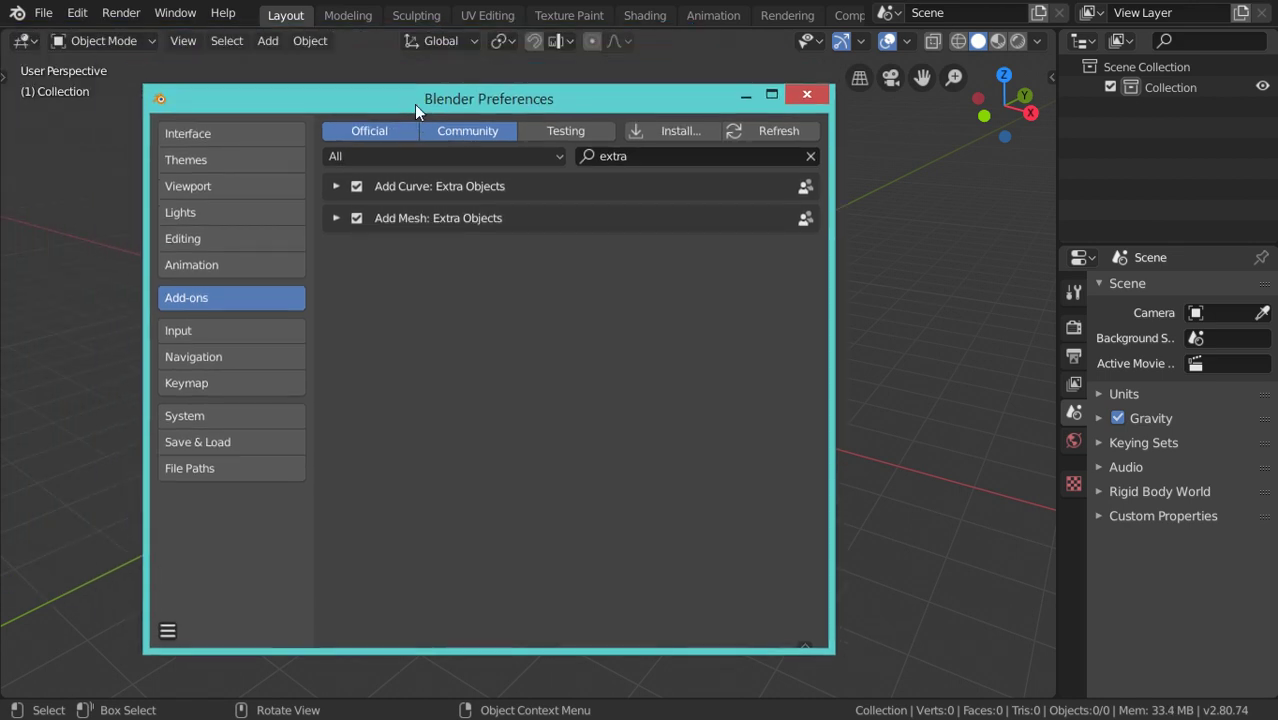
# Close Preferences and add a Round Cube at the origin, viewed from the top.
pyautogui.click(803, 96)
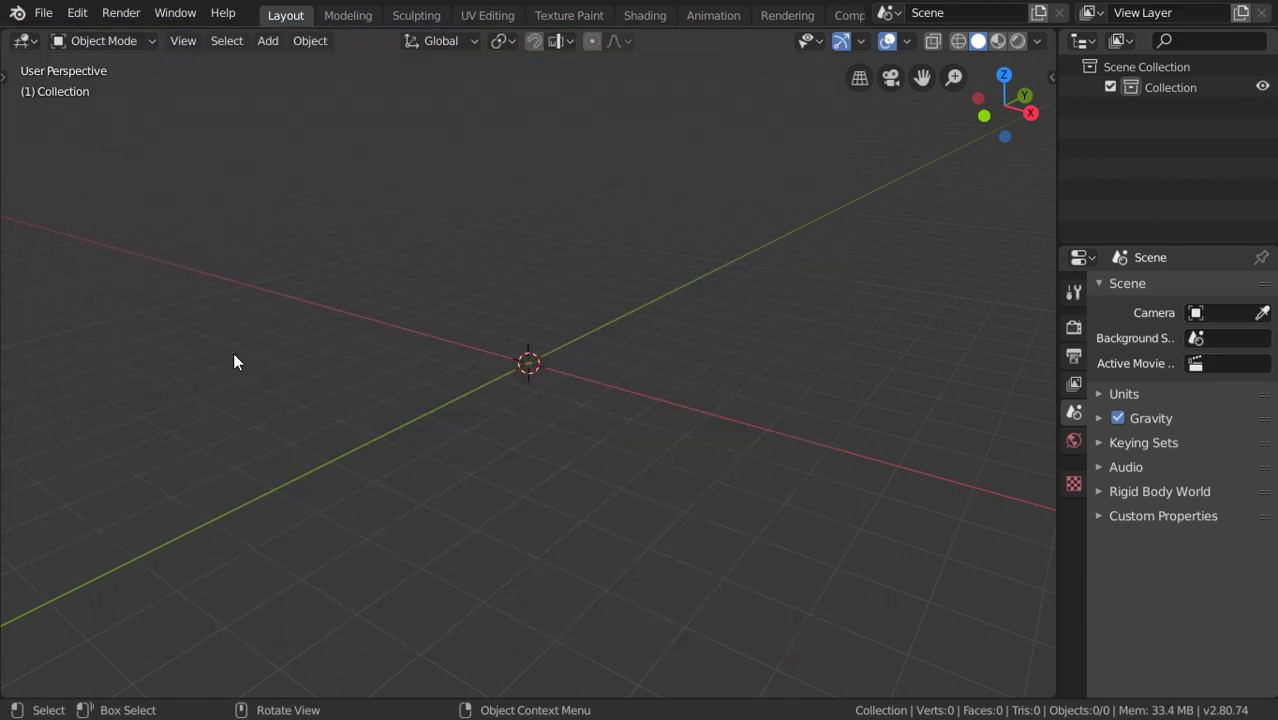
pyautogui.hotkey('shift', 'a')
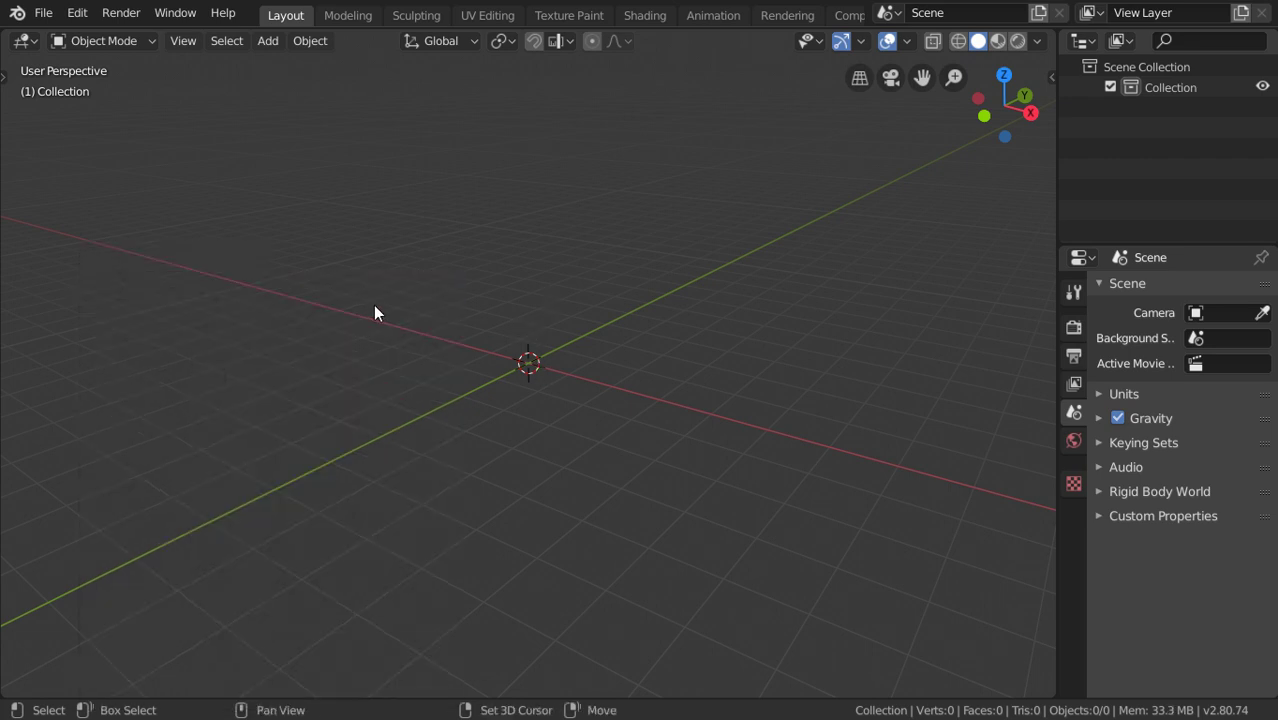
pyautogui.hotkey('shift', 'a')
pyautogui.moveTo(465, 511)
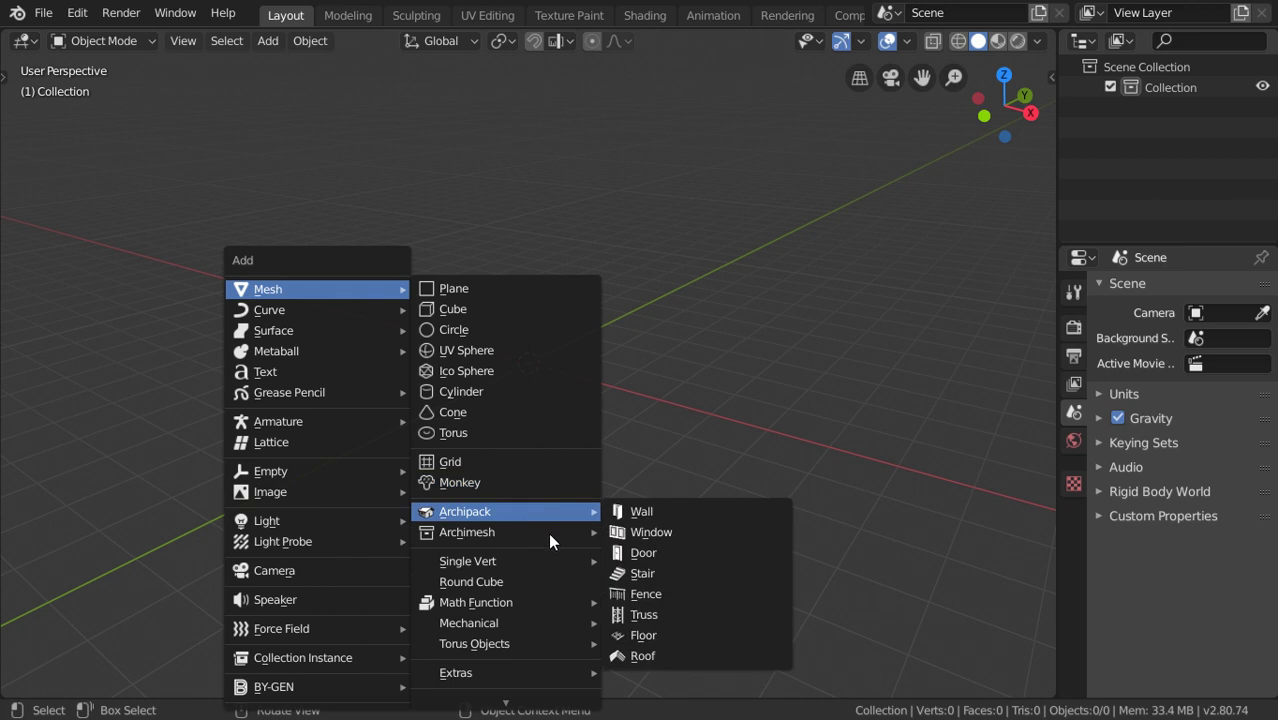
pyautogui.click(501, 585)
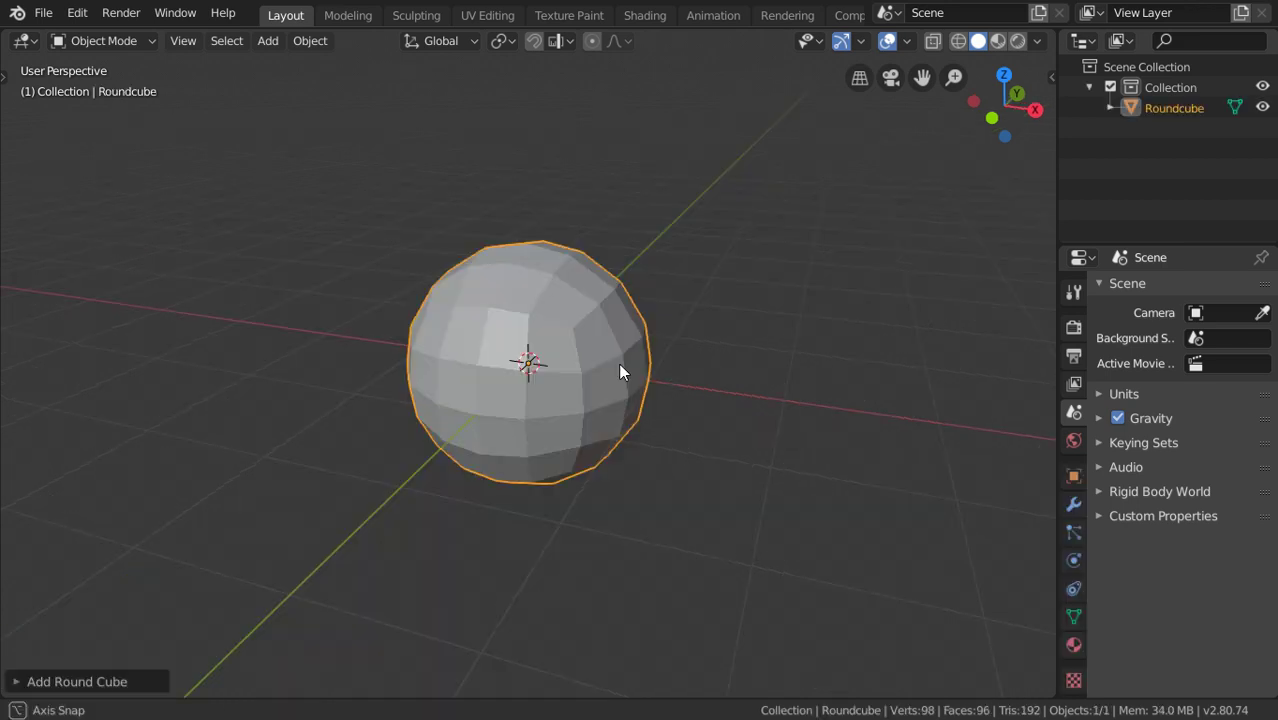
pyautogui.press('KP_7')
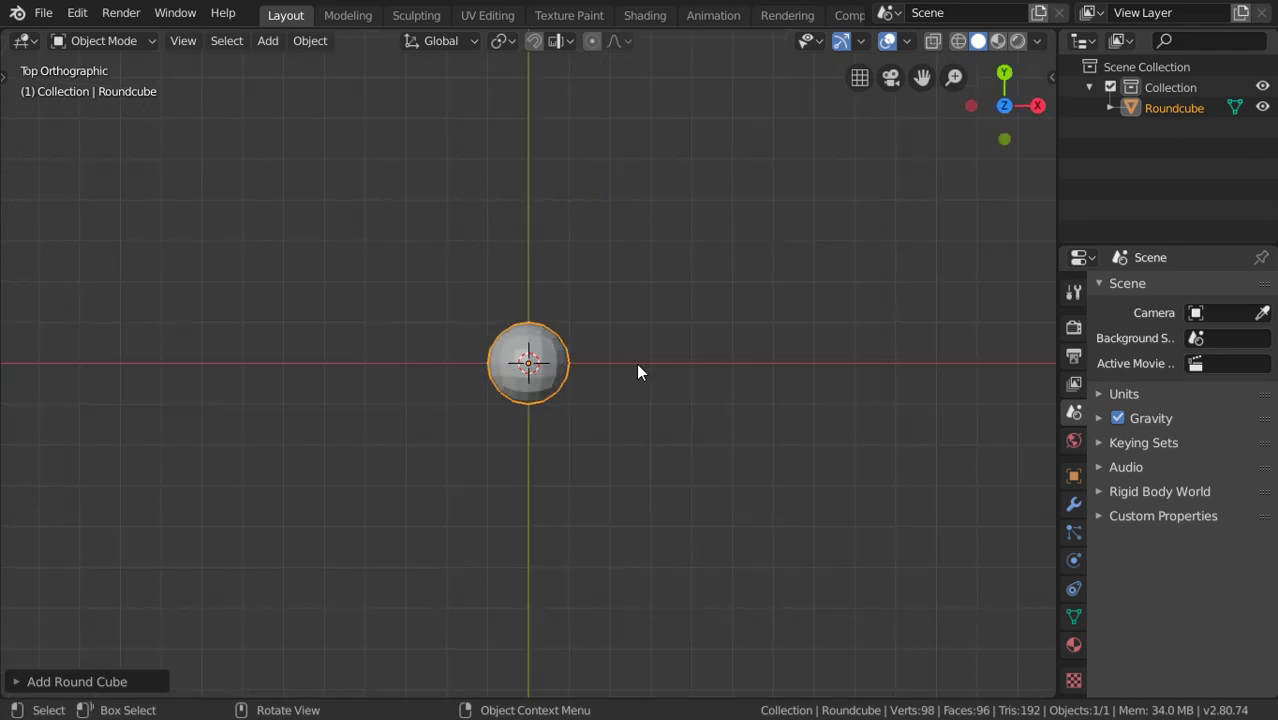
pyautogui.click(638, 372)
# Add a Circle to the scene and return to a perspective view.
pyautogui.hotkey('shift', 'a')
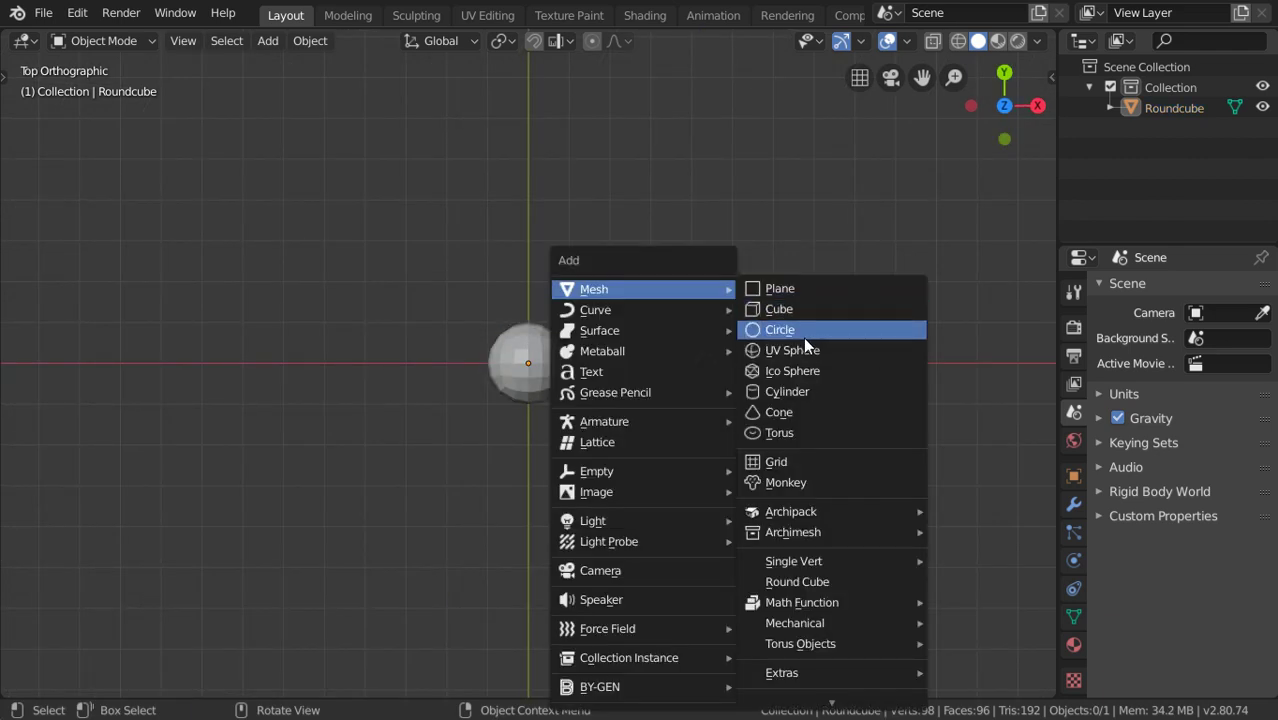
pyautogui.click(797, 331)
pyautogui.scroll(3, 779, 447)
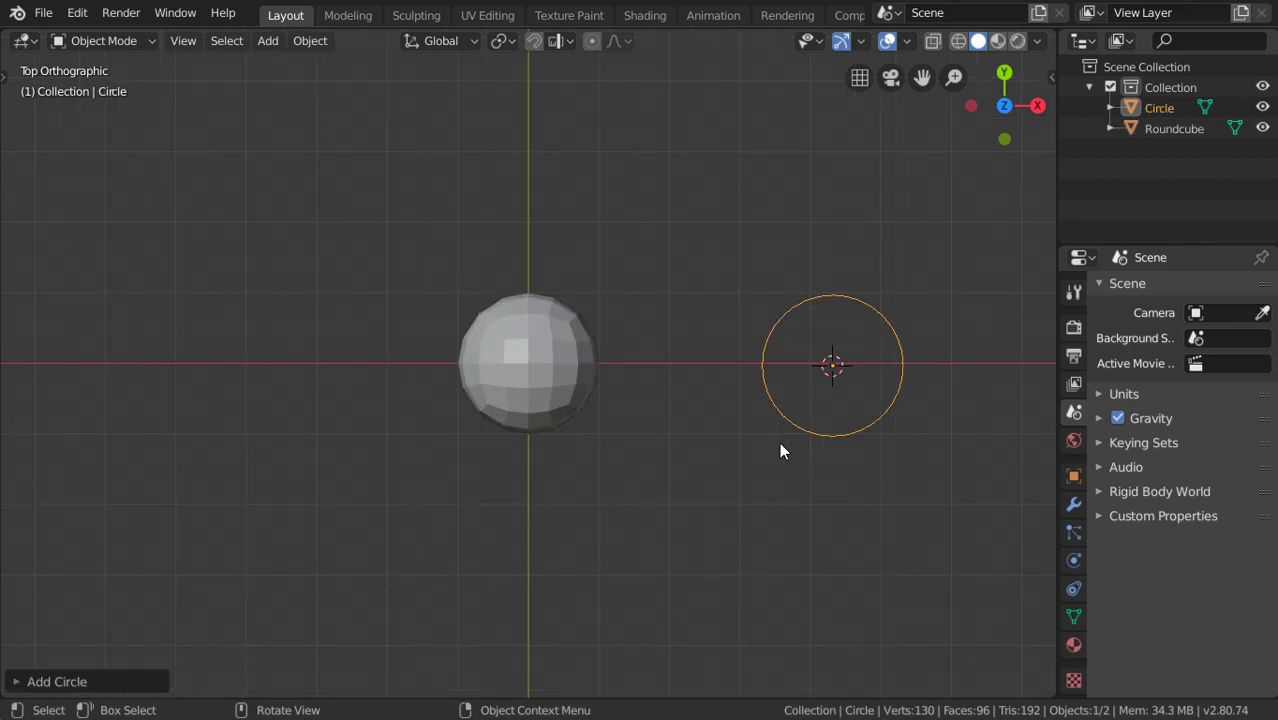
pyautogui.moveTo(779, 451); pyautogui.dragTo(705, 289, button='middle')
# Add an Ico Sphere to the scene.
pyautogui.hotkey('shift', 'a')
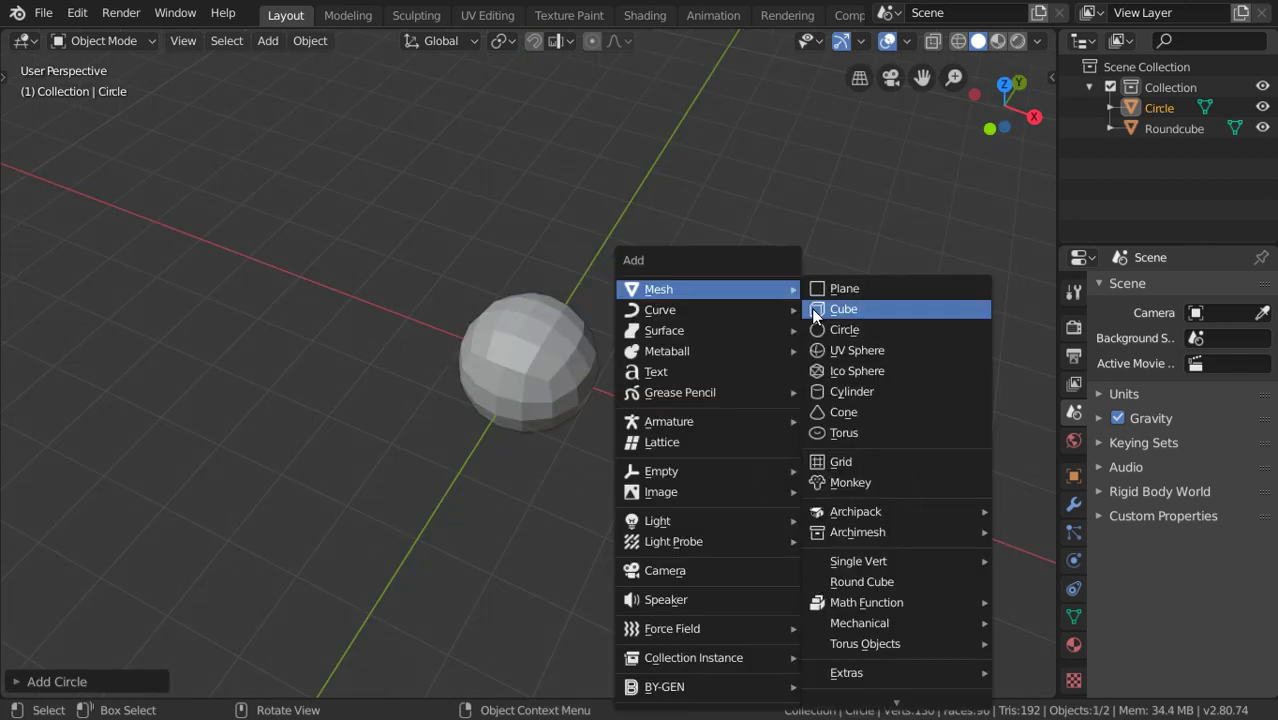
pyautogui.click(876, 366)
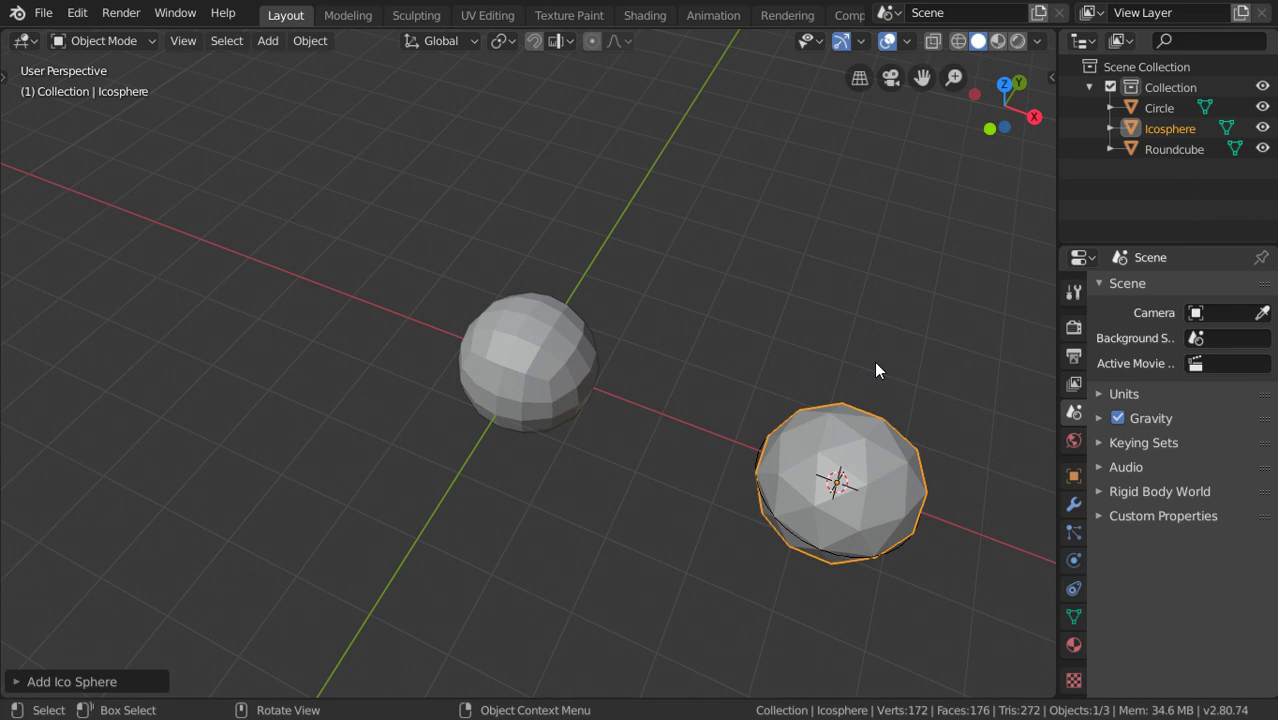
pyautogui.scroll(-1, 798, 452)
pyautogui.scroll(-1, 798, 452)
pyautogui.hotkey('shift', 'a')
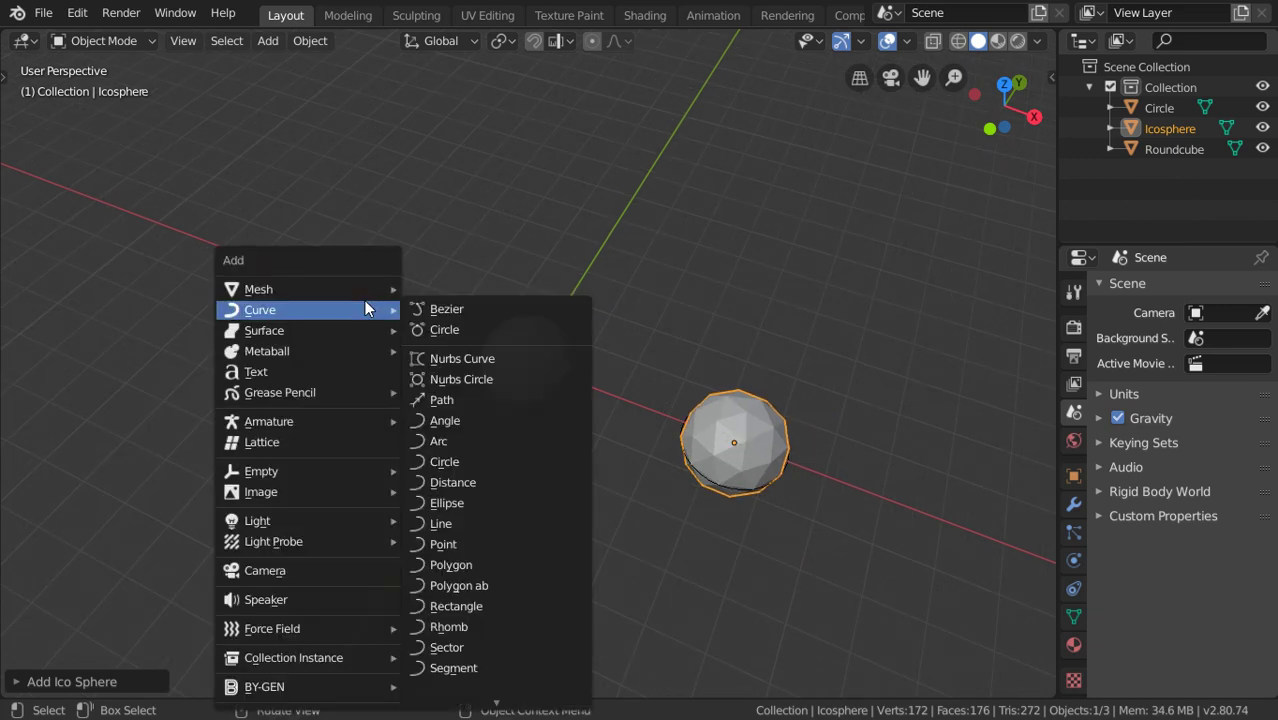
# Add a UV Sphere at the 3D cursor and frame all the shapes in view.
pyautogui.moveTo(259, 289)
pyautogui.click(469, 356)
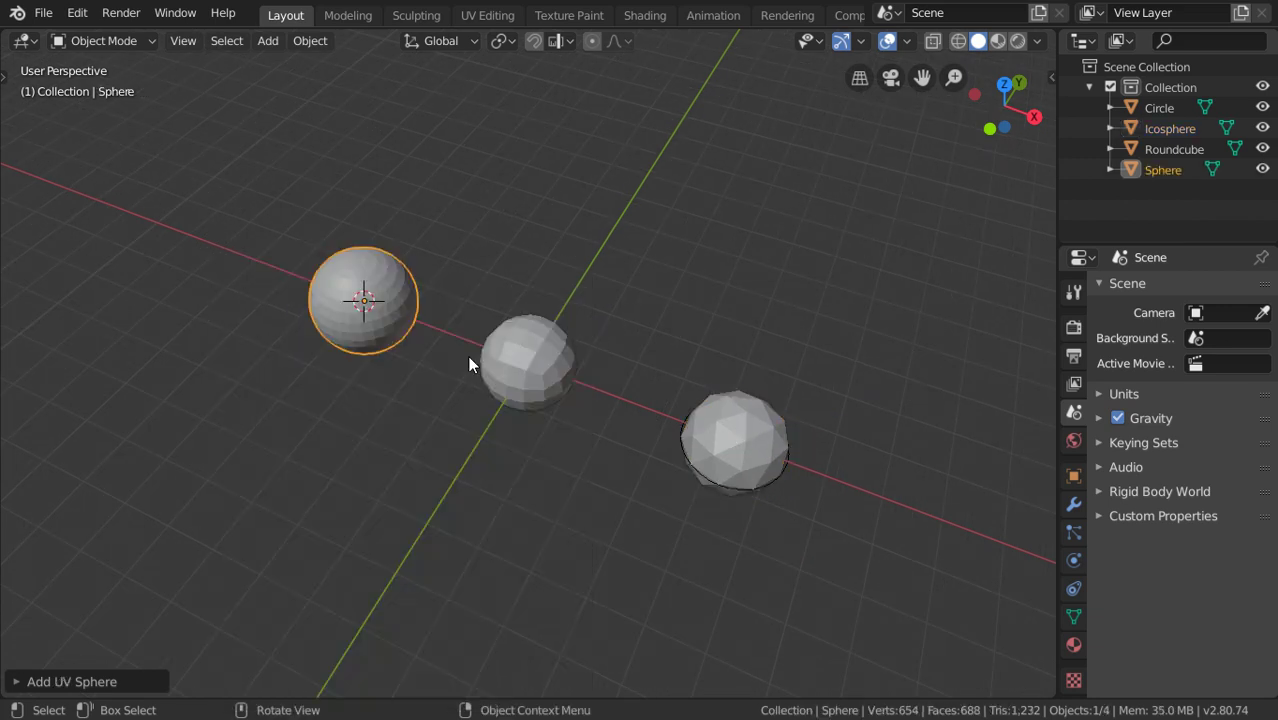
pyautogui.scroll(3, 469, 363)
pyautogui.click(558, 362)
pyautogui.moveTo(558, 362); pyautogui.dragTo(523, 292, button='middle')
pyautogui.scroll(-1, 520, 294)
pyautogui.scroll(2, 577, 356)
pyautogui.scroll(-1, 580, 365)
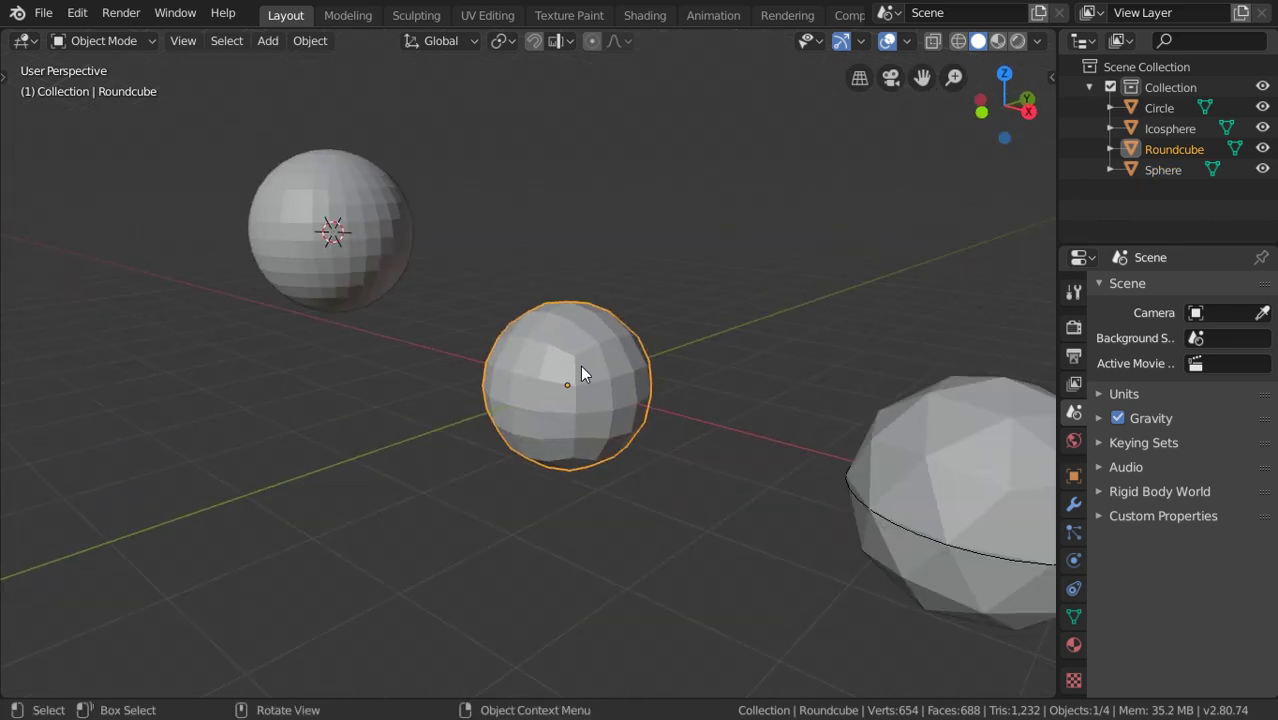
pyautogui.scroll(1, 605, 375)
pyautogui.scroll(-2, 641, 378)
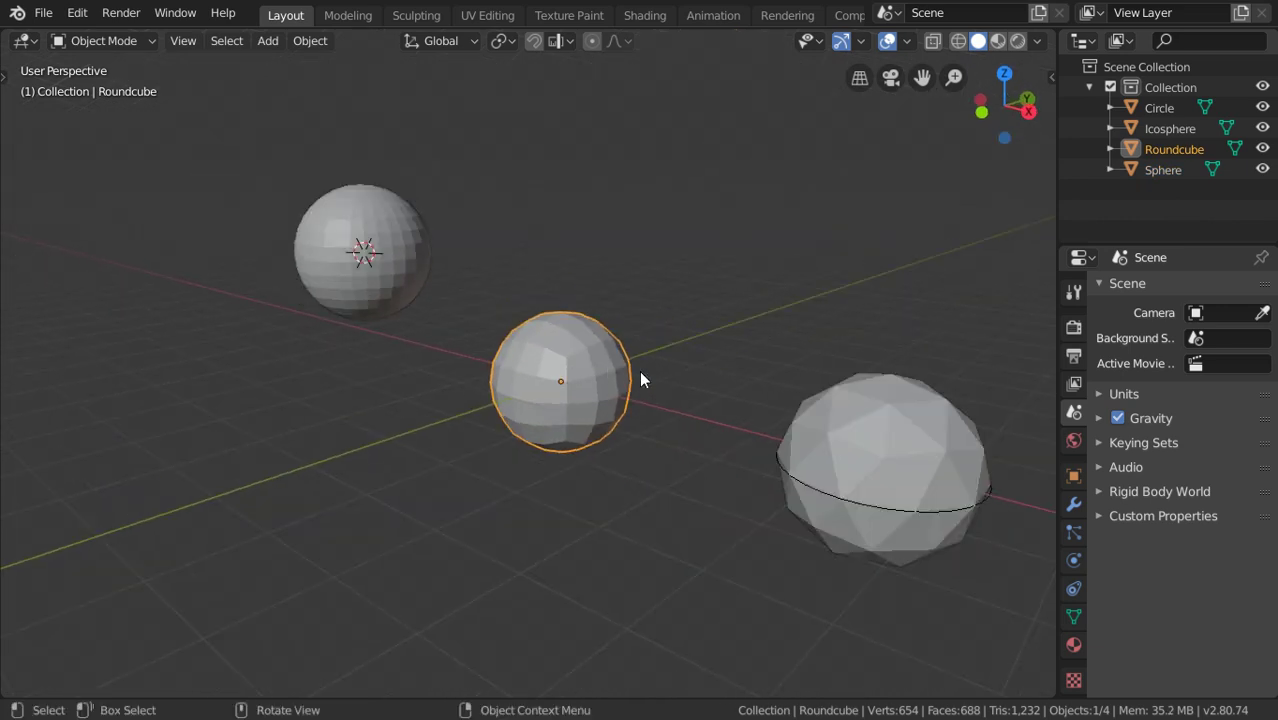
pyautogui.scroll(-1, 639, 372)
pyautogui.scroll(1, 576, 382)
pyautogui.scroll(1, 576, 382)
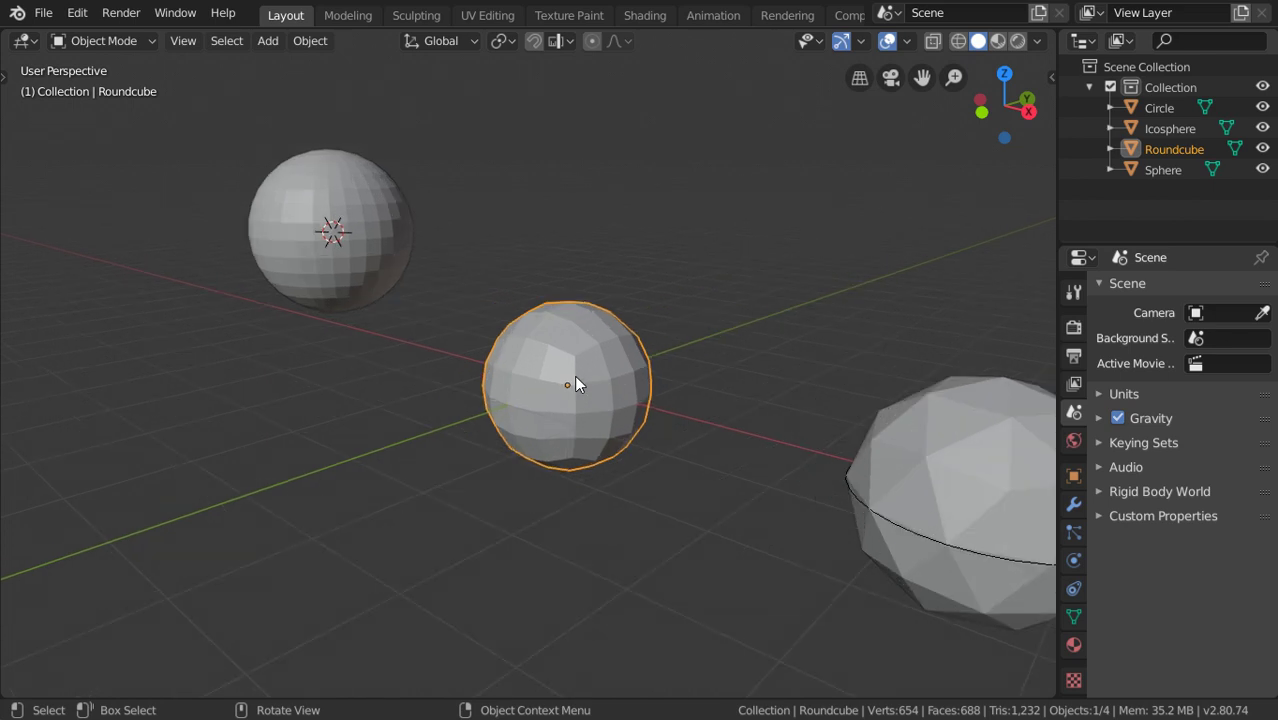
pyautogui.keyDown('shift'); pyautogui.moveTo(672, 421); pyautogui.dragTo(619, 382, button='middle'); pyautogui.keyUp('shift')
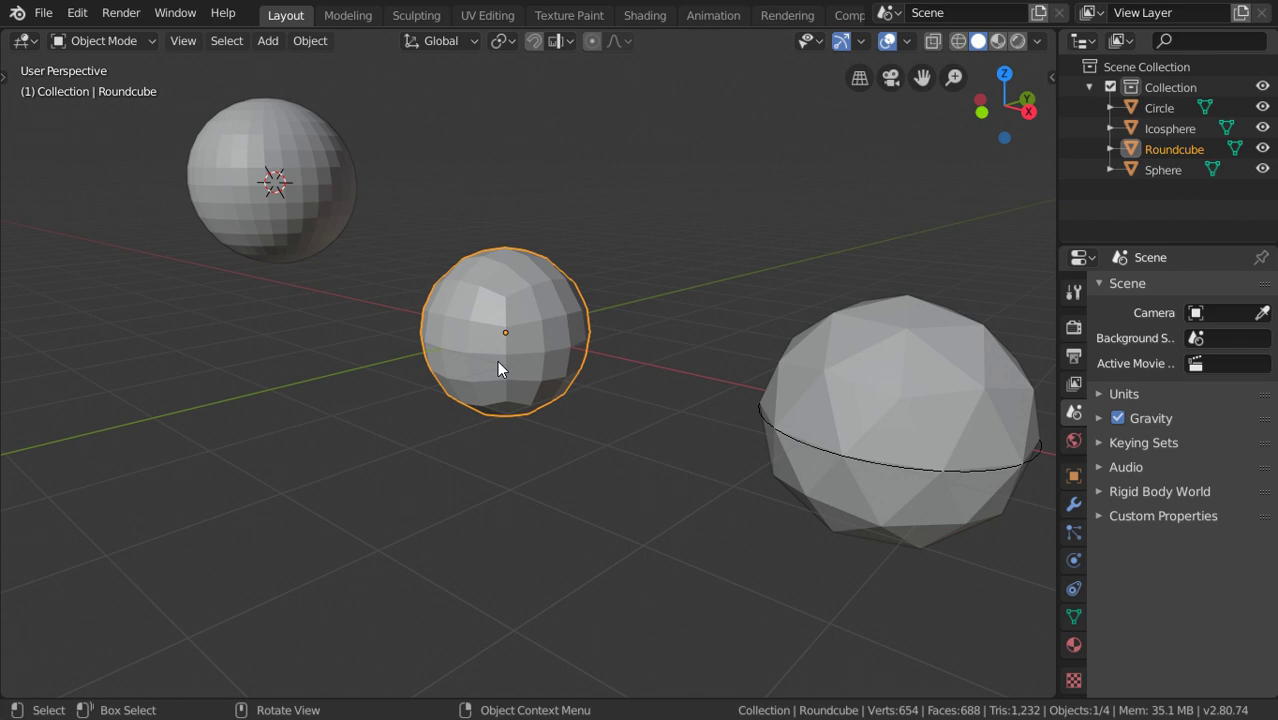
pyautogui.moveTo(438, 310)
pyautogui.keyDown('shift'); pyautogui.mouseDown(button='middle')
pyautogui.moveTo(542, 385)
pyautogui.moveTo(662, 396)
pyautogui.mouseUp(button='middle'); pyautogui.keyUp('shift')
# Select the Ico Sphere and toggle Edit Mode to inspect its vertices.
pyautogui.click(294, 204)
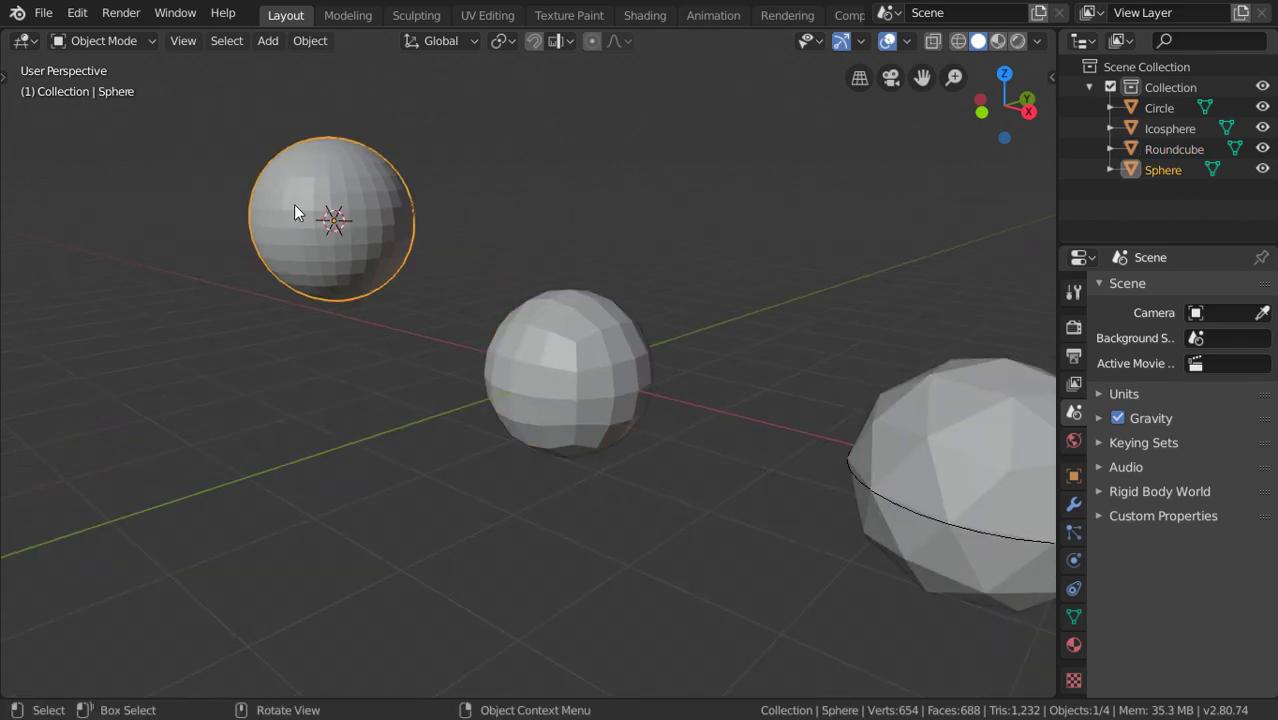
pyautogui.click(959, 454)
pyautogui.scroll(-1, 959, 454)
pyautogui.scroll(-3, 824, 426)
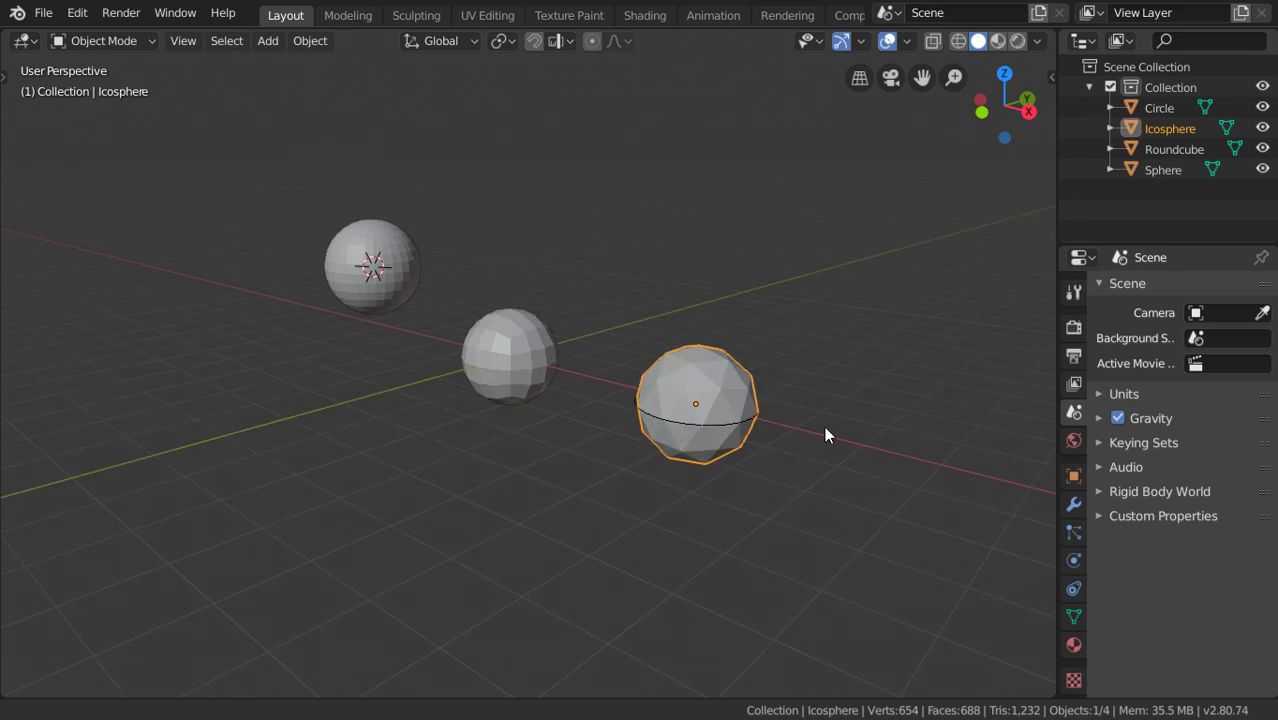
pyautogui.scroll(3, 774, 414)
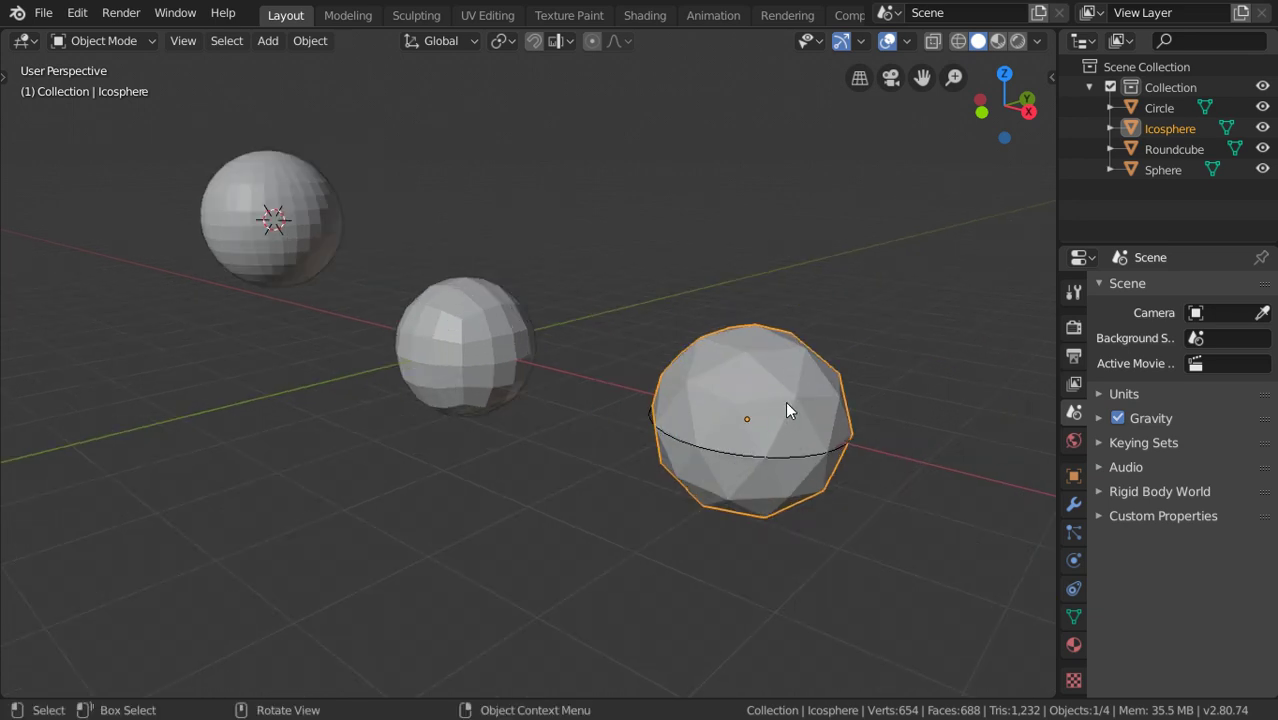
pyautogui.press('Tab')
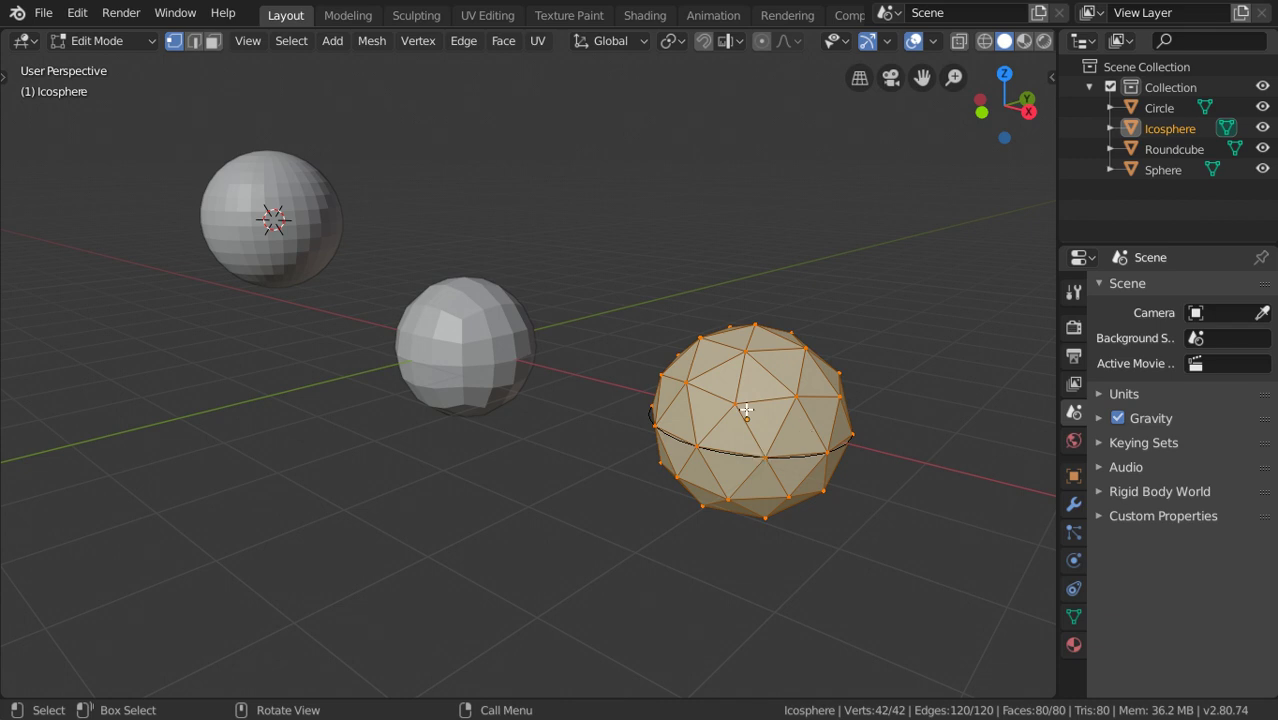
pyautogui.press('Tab')
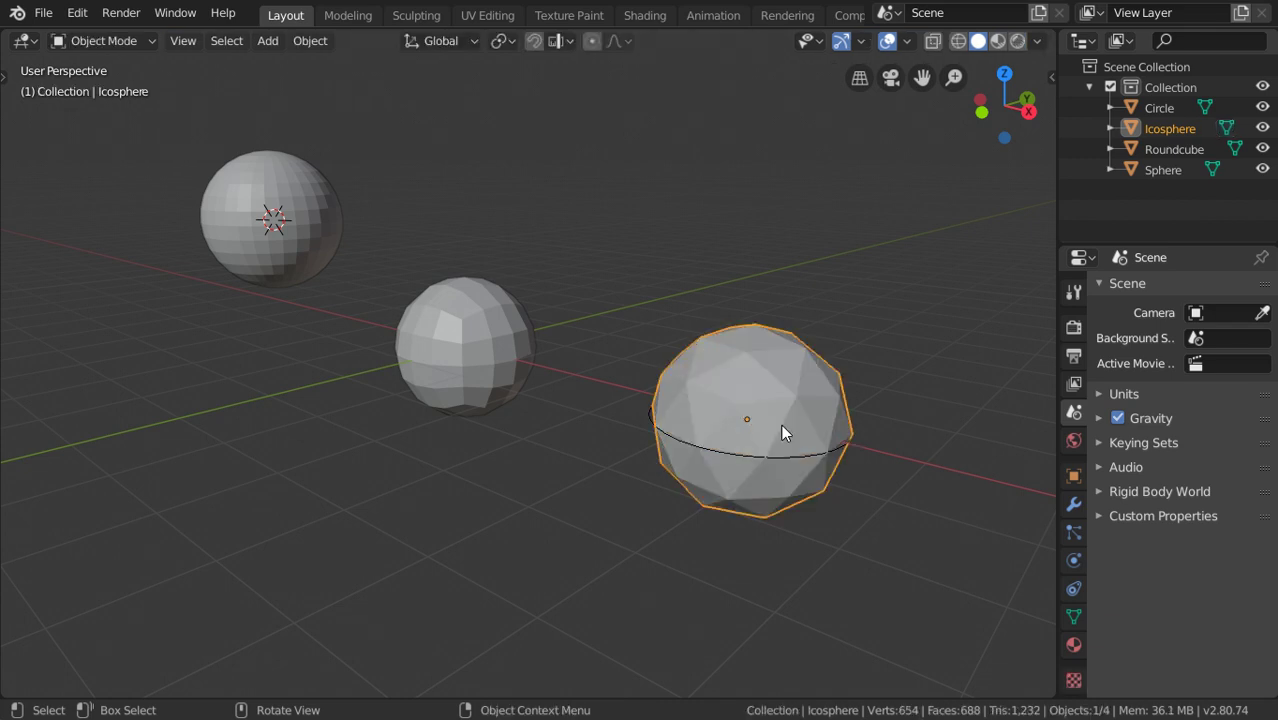
pyautogui.scroll(1, 782, 424)
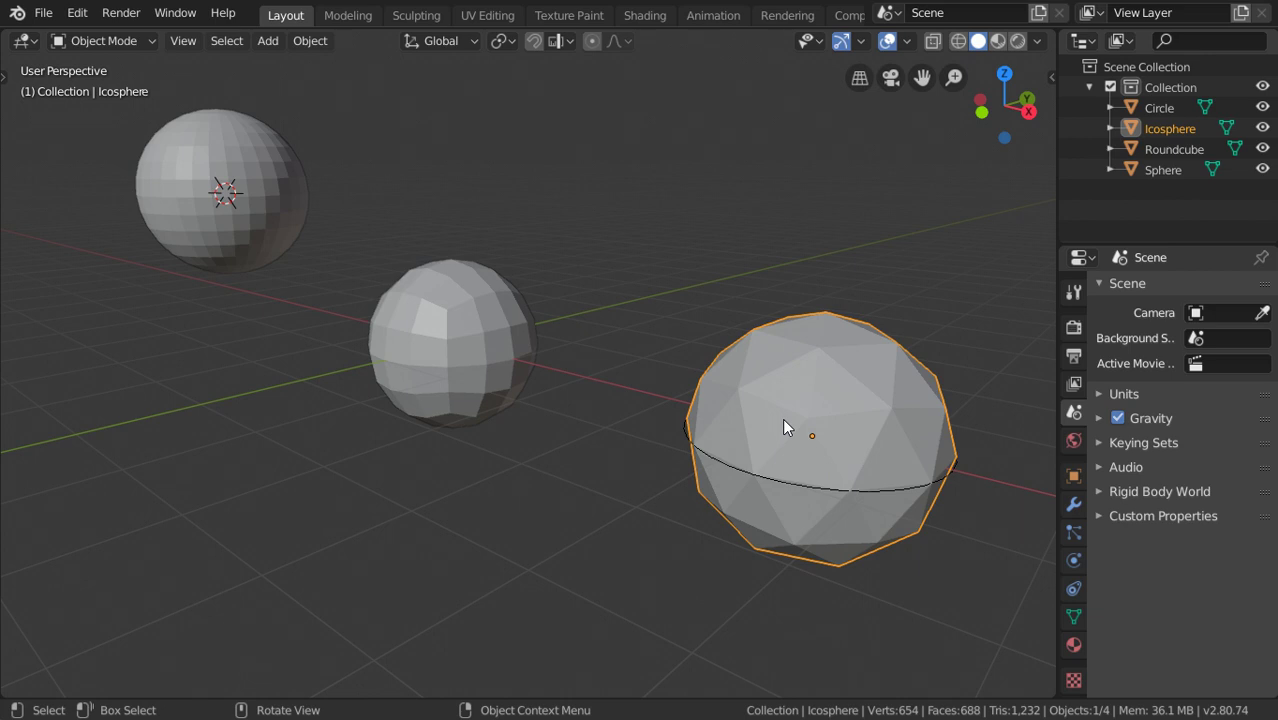
pyautogui.press('Tab')
pyautogui.scroll(-2, 782, 418)
pyautogui.press('Tab')
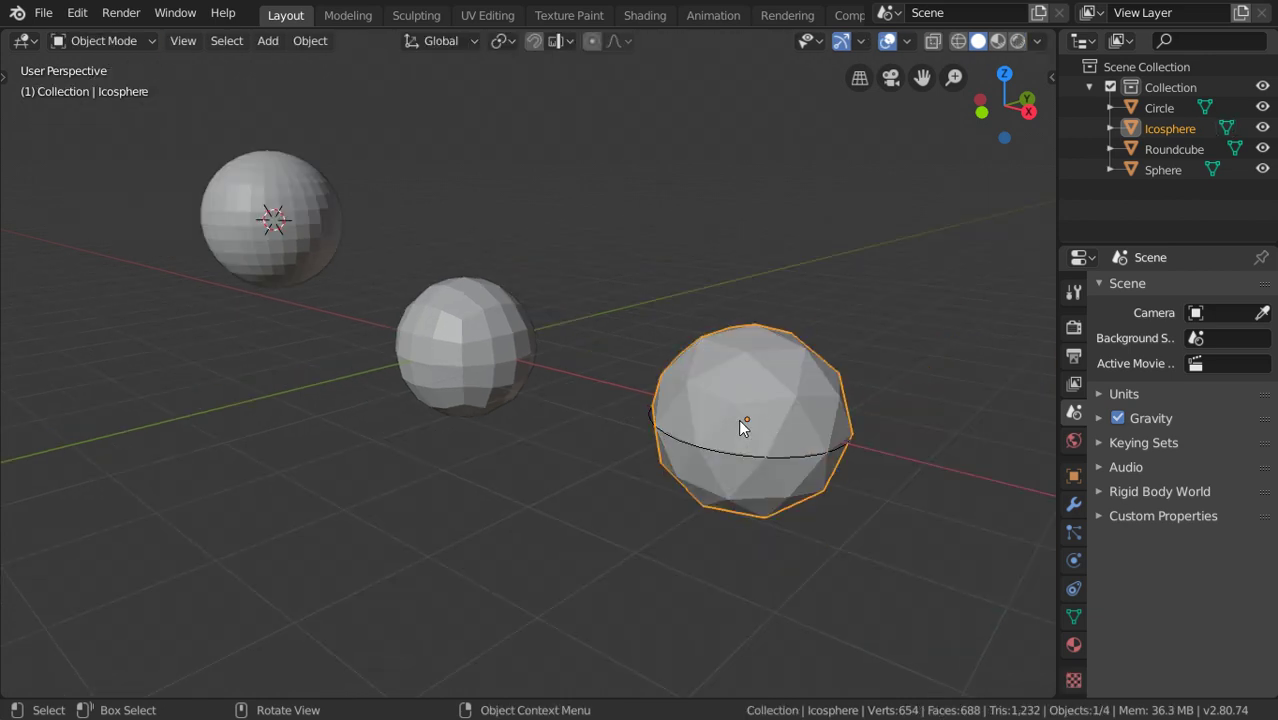
# Switch to front orthographic view and select all four objects.
pyautogui.moveTo(524, 409); pyautogui.dragTo(640, 410, button='middle')
pyautogui.press('KP_5')
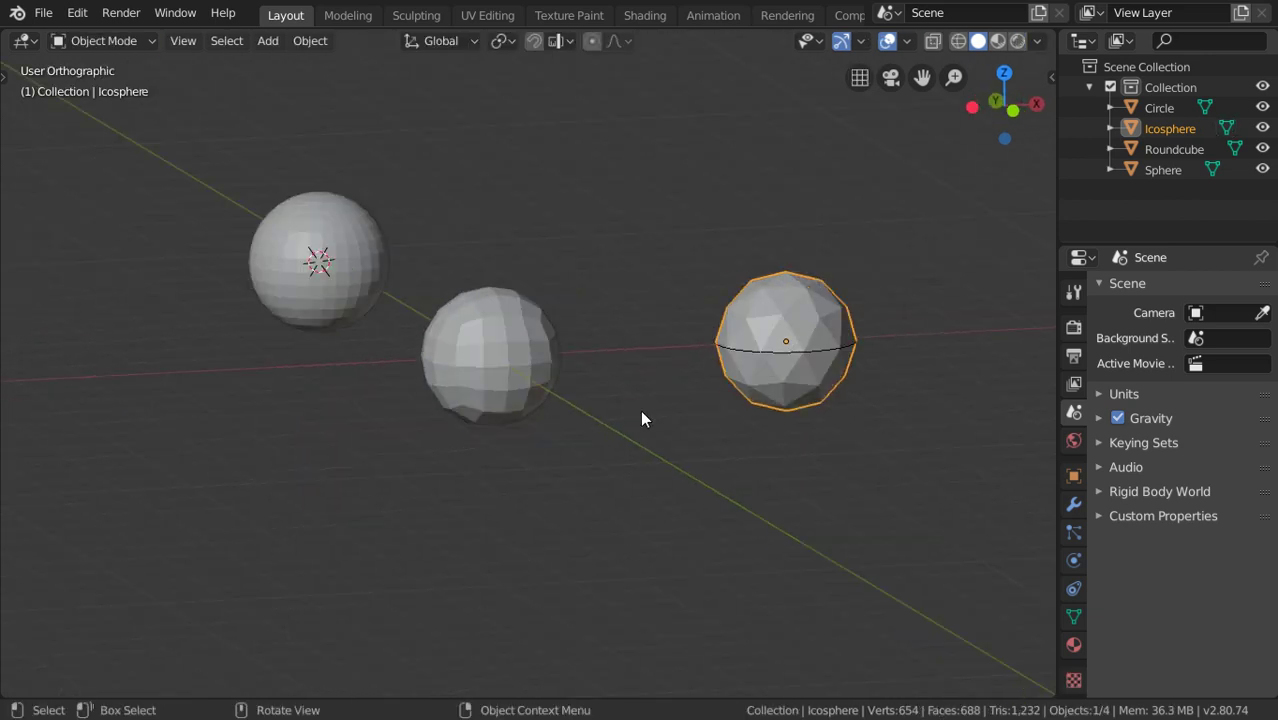
pyautogui.press('KP_1')
pyautogui.keyDown('shift'); pyautogui.moveTo(597, 333); pyautogui.dragTo(592, 400, button='middle'); pyautogui.keyUp('shift')
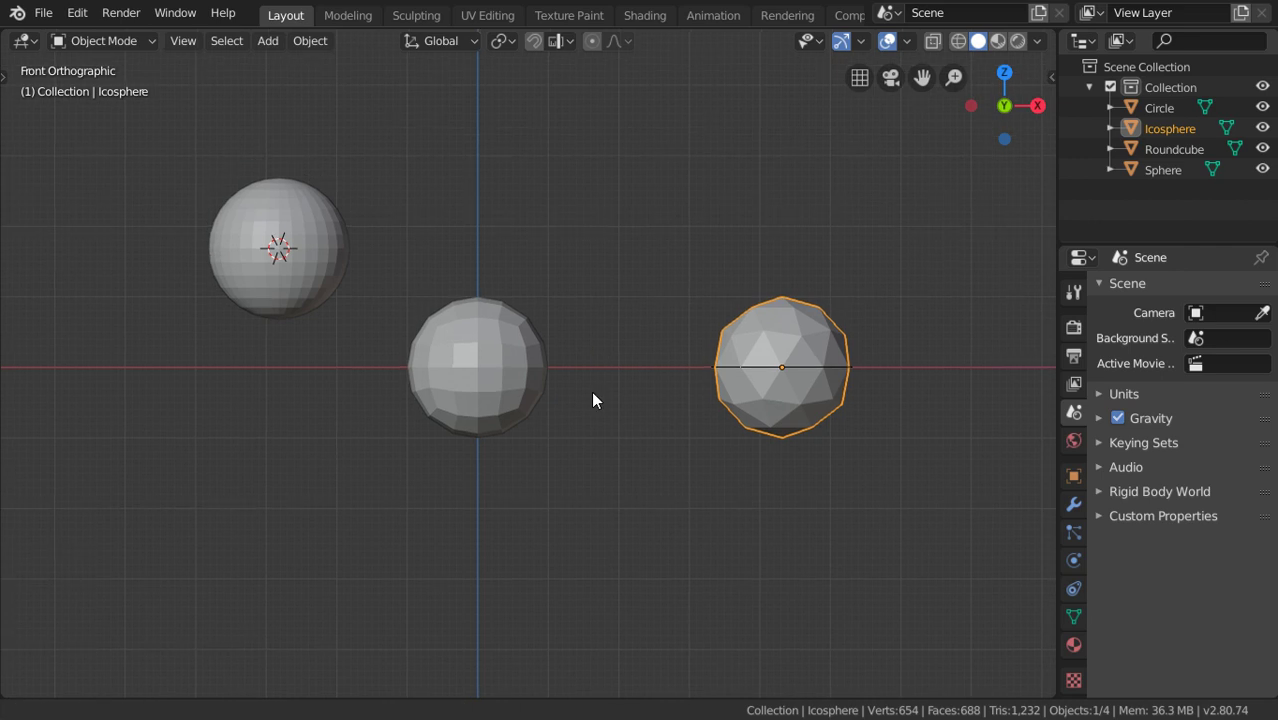
pyautogui.press('a')
pyautogui.keyDown('shift'); pyautogui.click(507, 366); pyautogui.keyUp('shift')
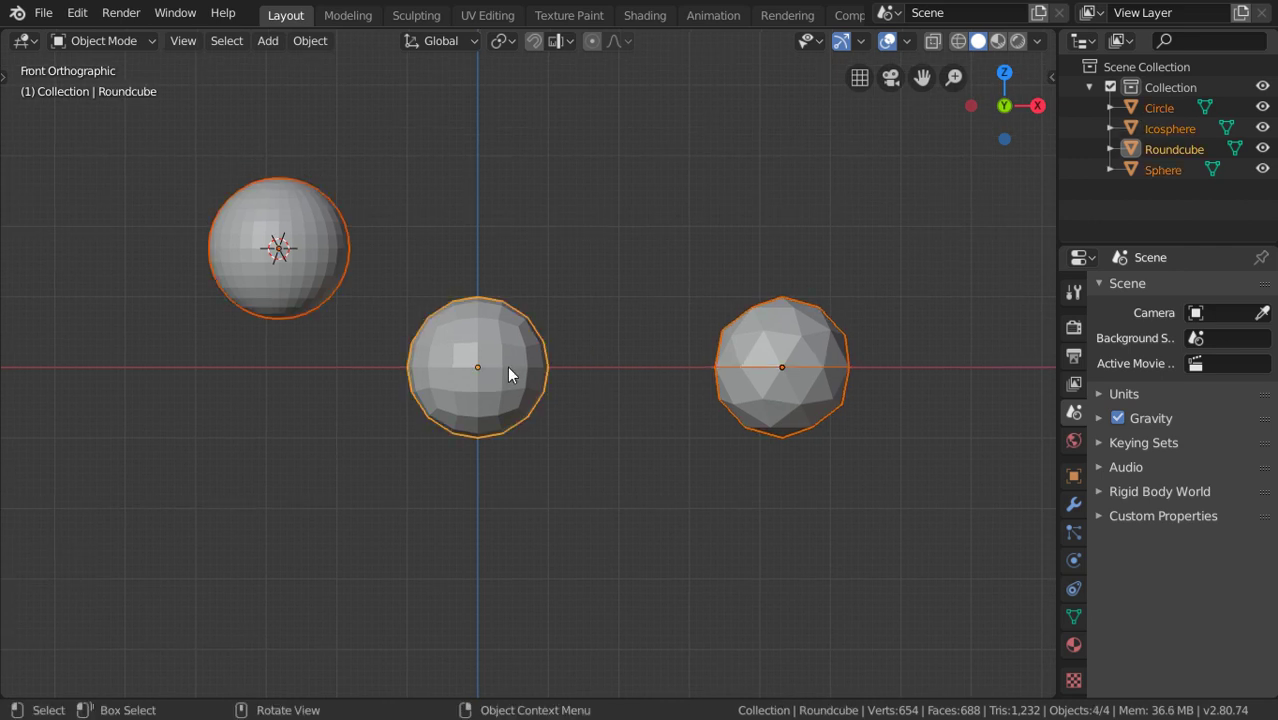
# Delete the selected objects and add a Gear mesh, expanding its settings.
pyautogui.press('Delete')
pyautogui.hotkey('shift', 'a')
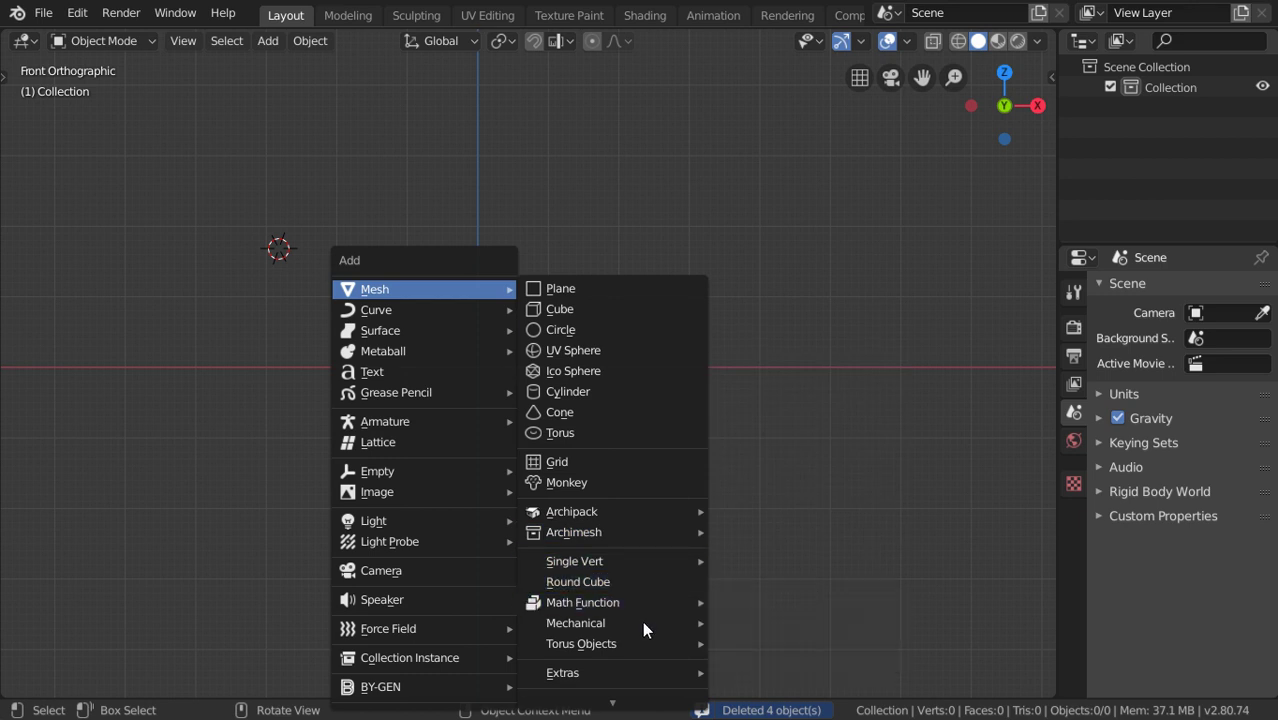
pyautogui.moveTo(753, 644)
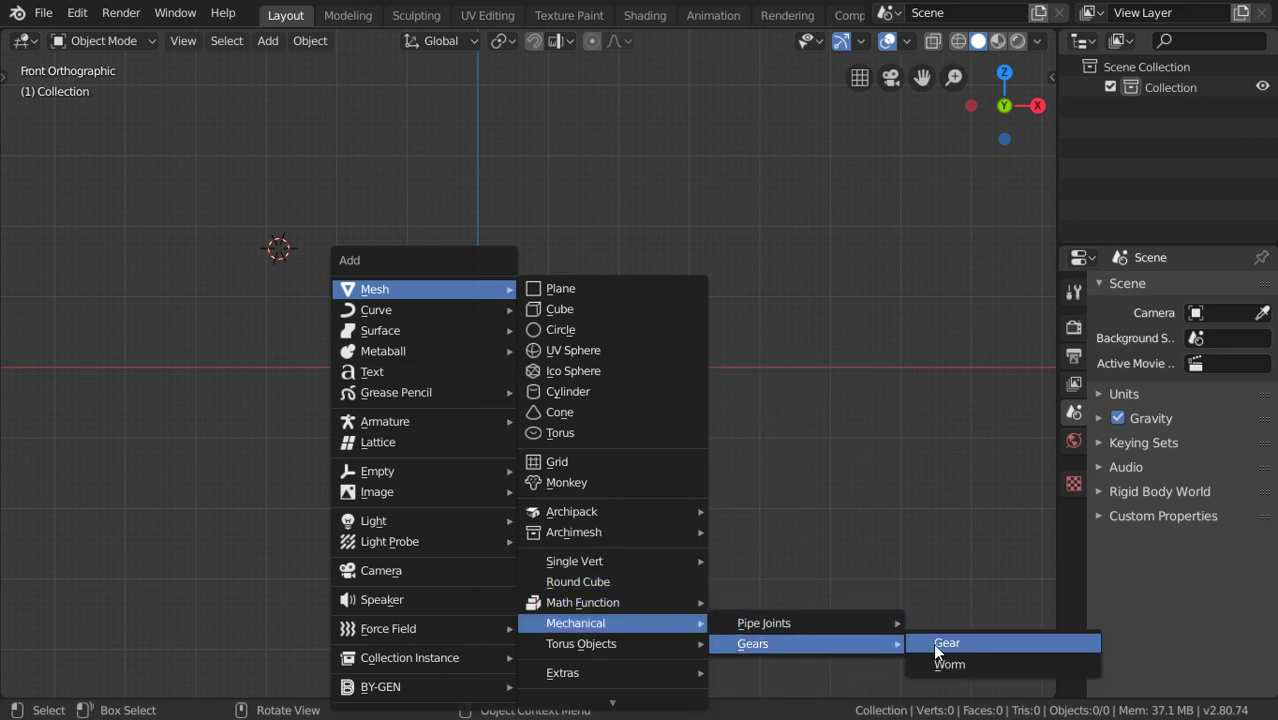
pyautogui.click(933, 643)
pyautogui.click(87, 682)
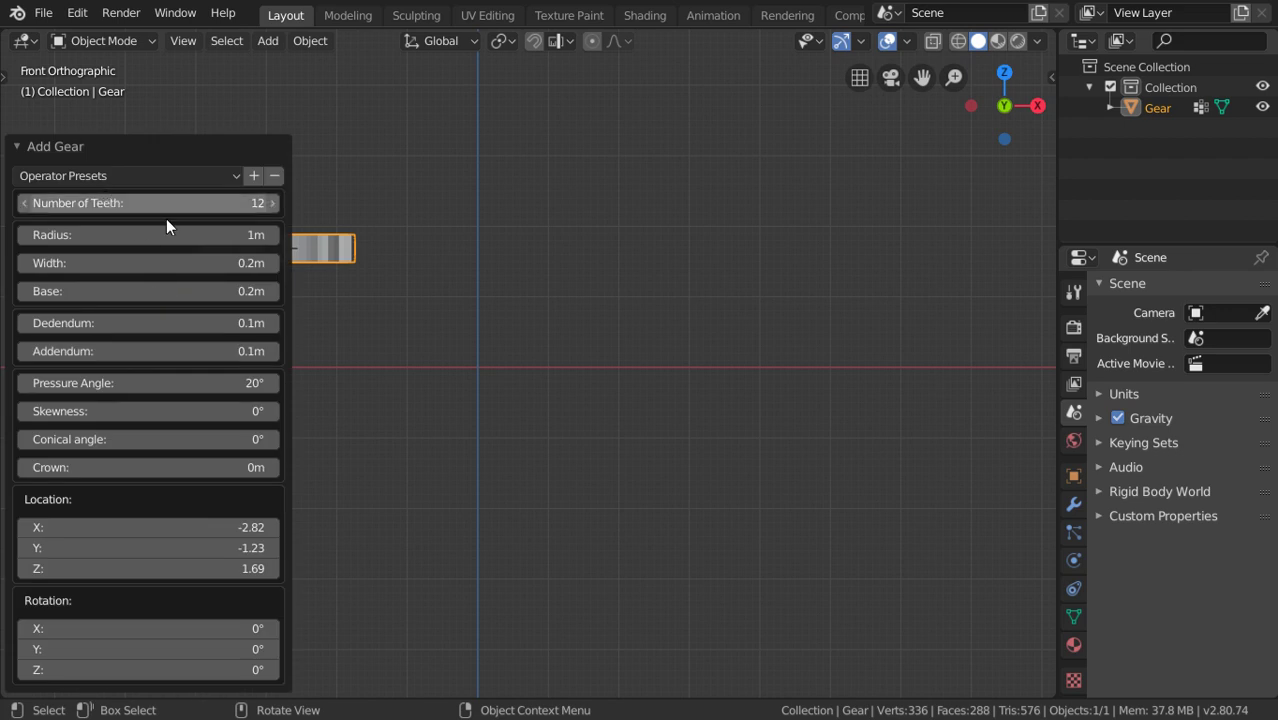
pyautogui.moveTo(505, 334)
pyautogui.mouseDown(button='middle')
pyautogui.moveTo(493, 352)
pyautogui.moveTo(676, 371)
pyautogui.moveTo(818, 425)
pyautogui.moveTo(722, 485)
pyautogui.moveTo(748, 375)
pyautogui.mouseUp(button='middle')
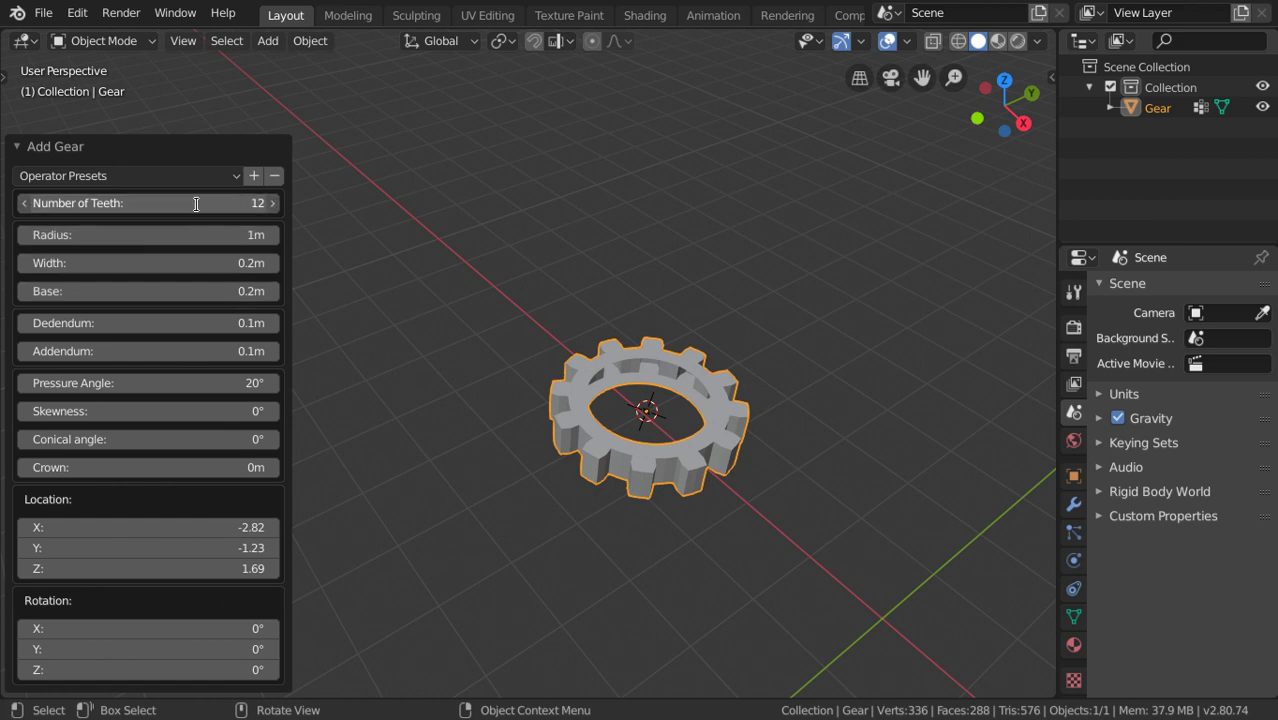
# Set the gear to 18 teeth, 2m radius, 0.4m width and 0.88m base.
pyautogui.moveTo(196, 204); pyautogui.dragTo(240, 204)
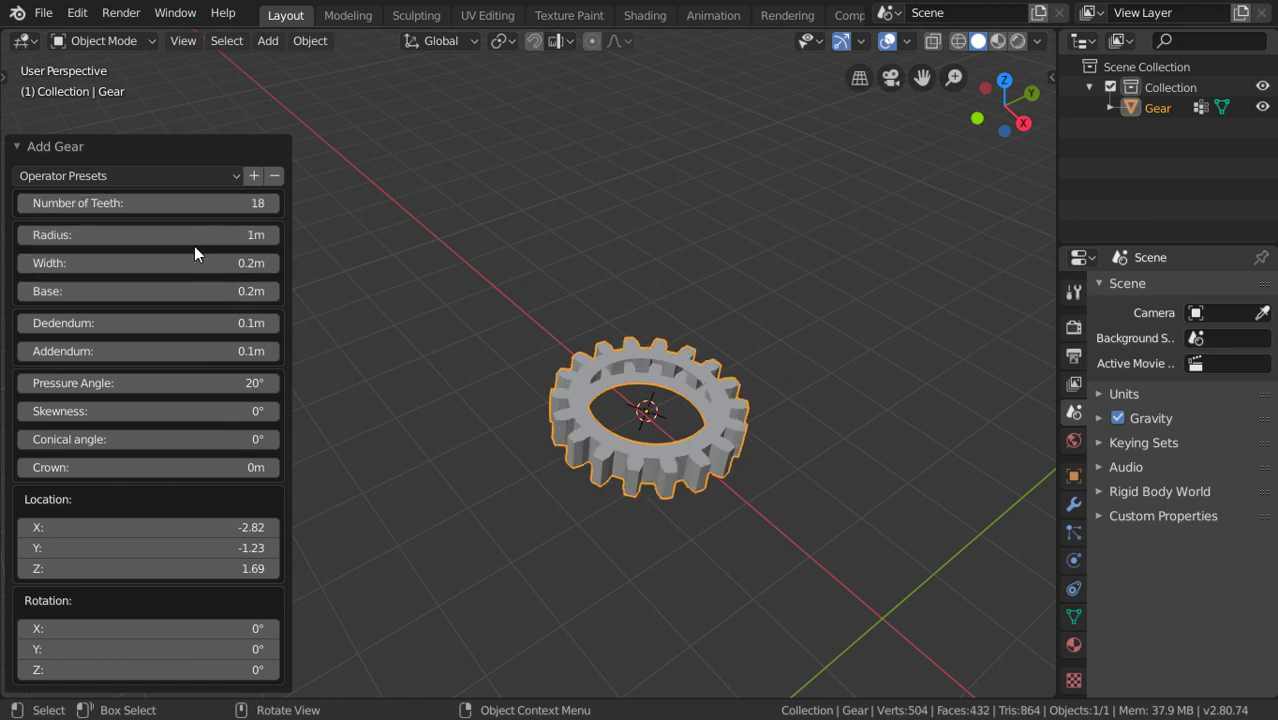
pyautogui.moveTo(194, 244); pyautogui.dragTo(186, 229)
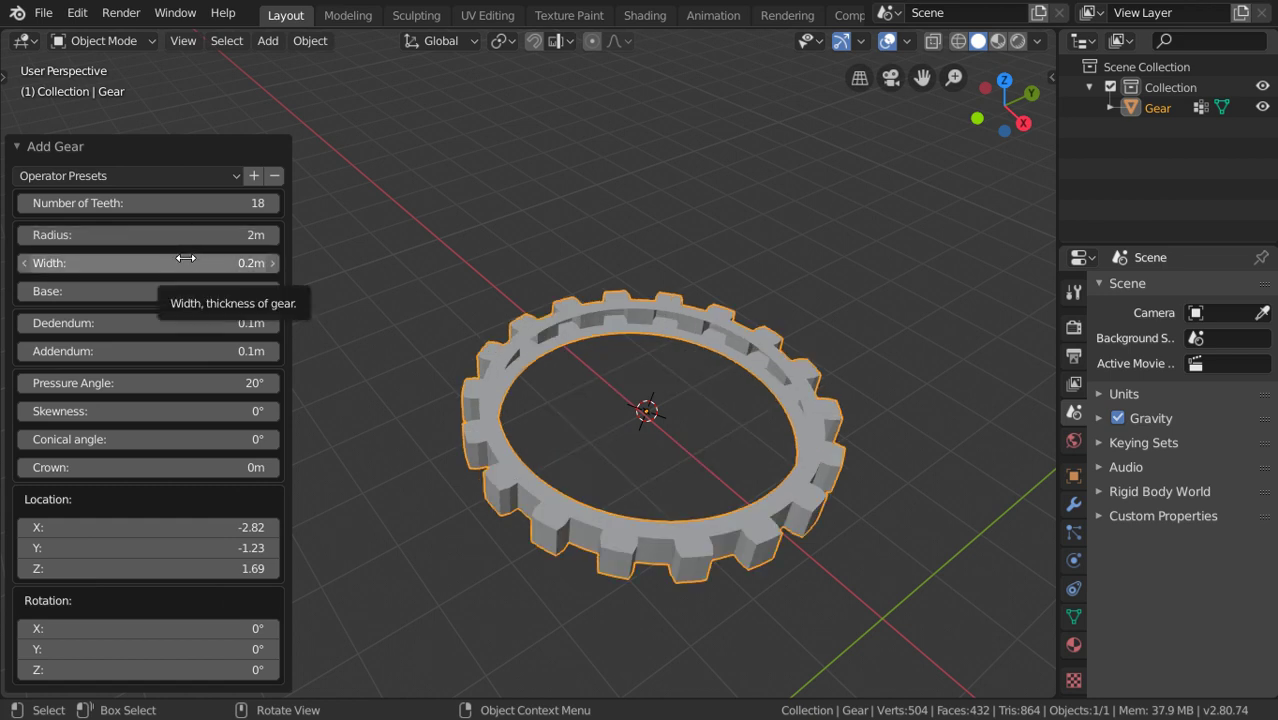
pyautogui.click(186, 259)
pyautogui.write('0.4')
pyautogui.press('Return')
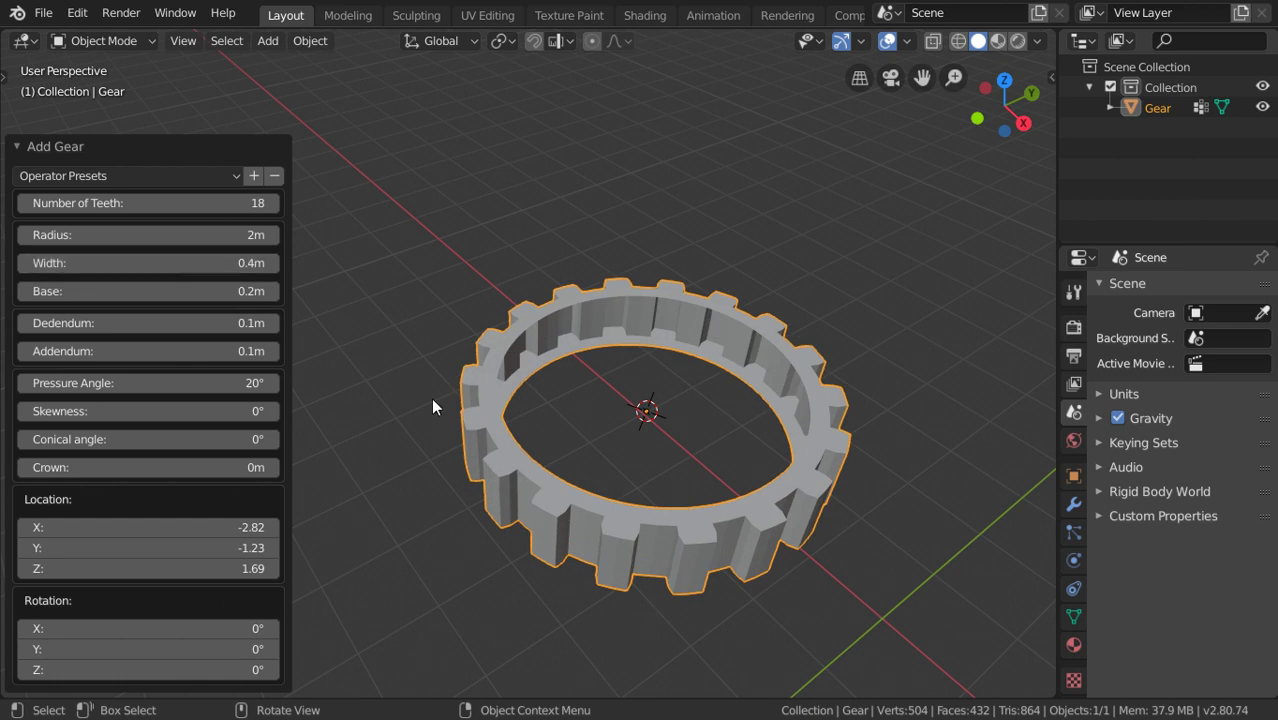
pyautogui.click(222, 296)
pyautogui.write('0.3')
pyautogui.press('Return')
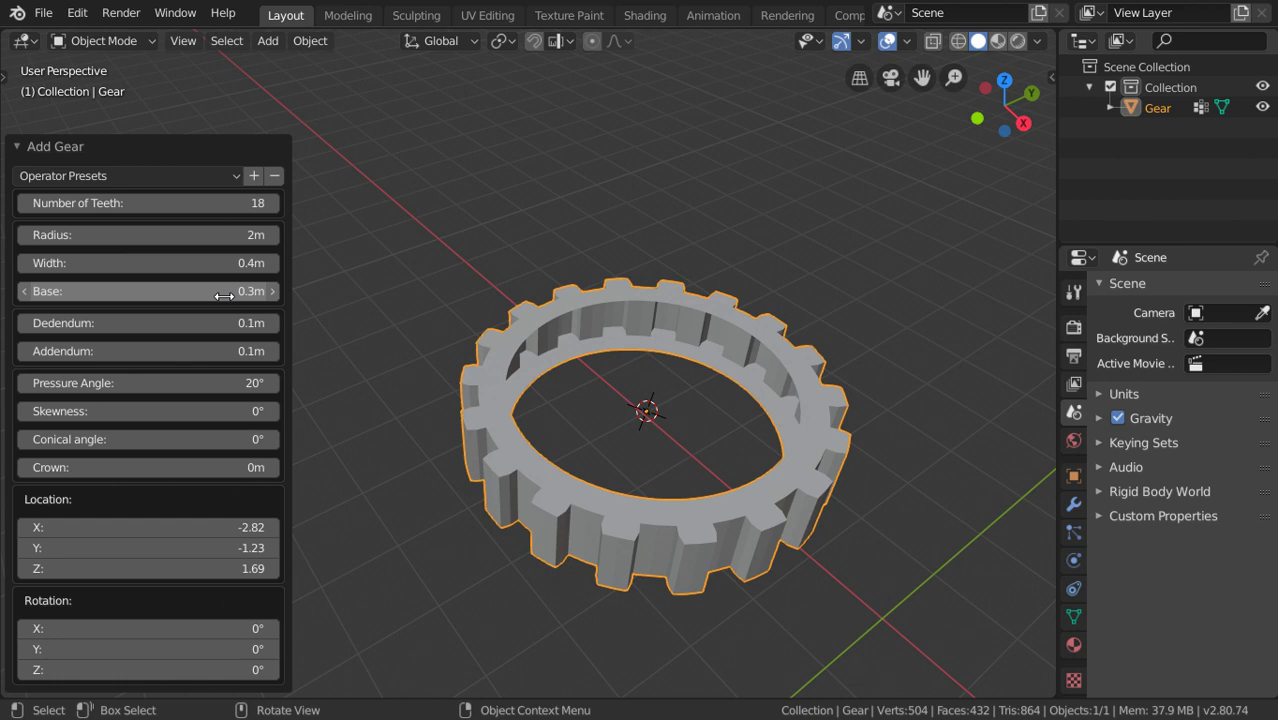
pyautogui.moveTo(224, 296); pyautogui.dragTo(270, 296)
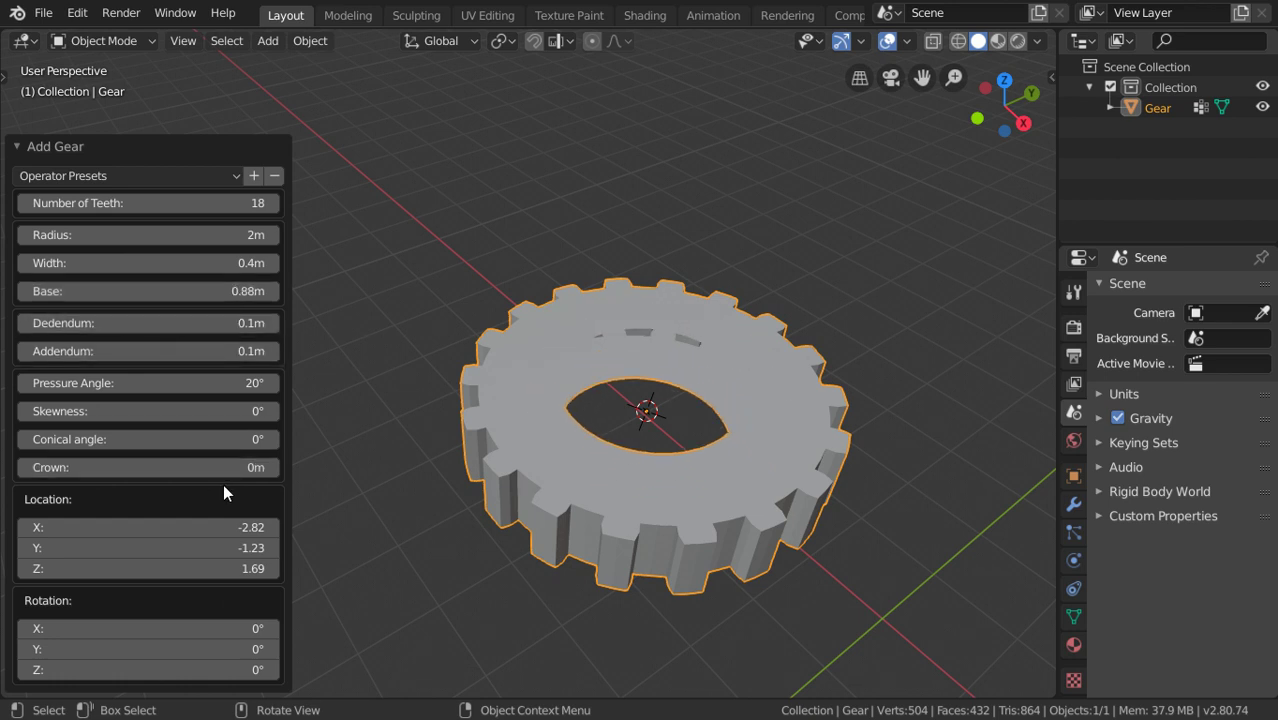
# Browse the gear presets and skew the gear's teeth.
pyautogui.scroll(-3, 562, 266)
pyautogui.moveTo(562, 266); pyautogui.dragTo(547, 436, button='middle')
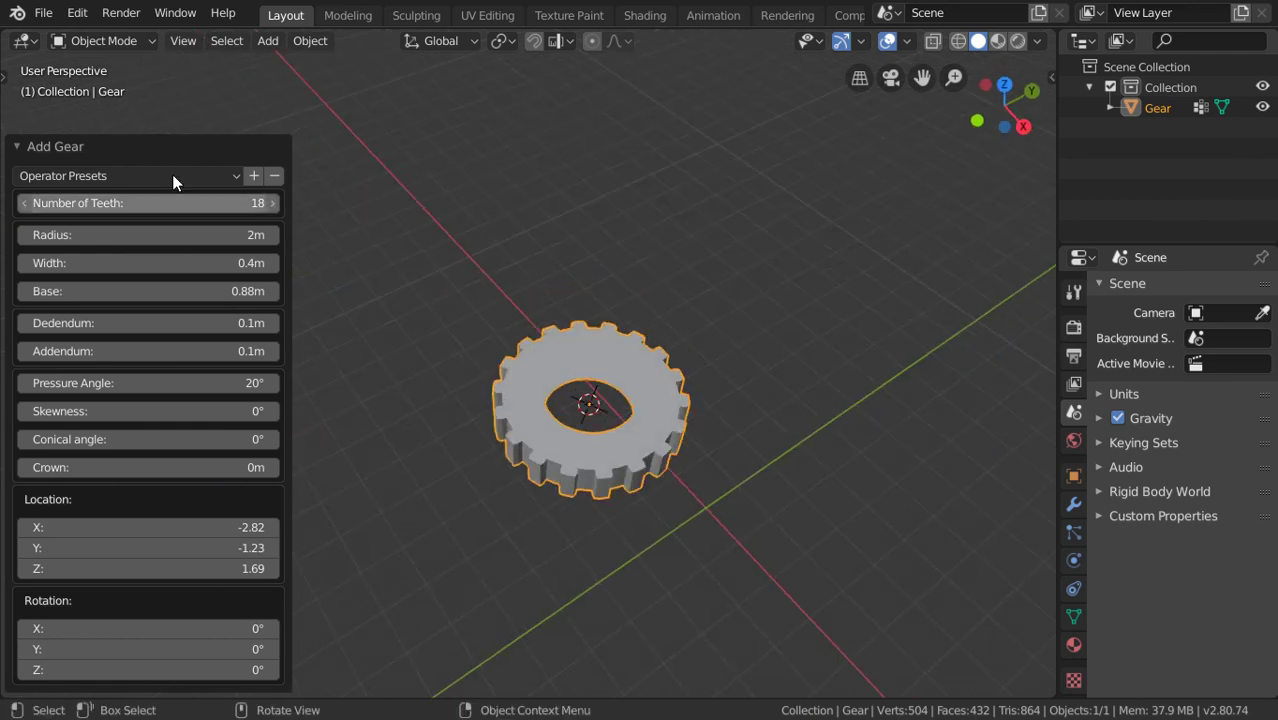
pyautogui.click(173, 146)
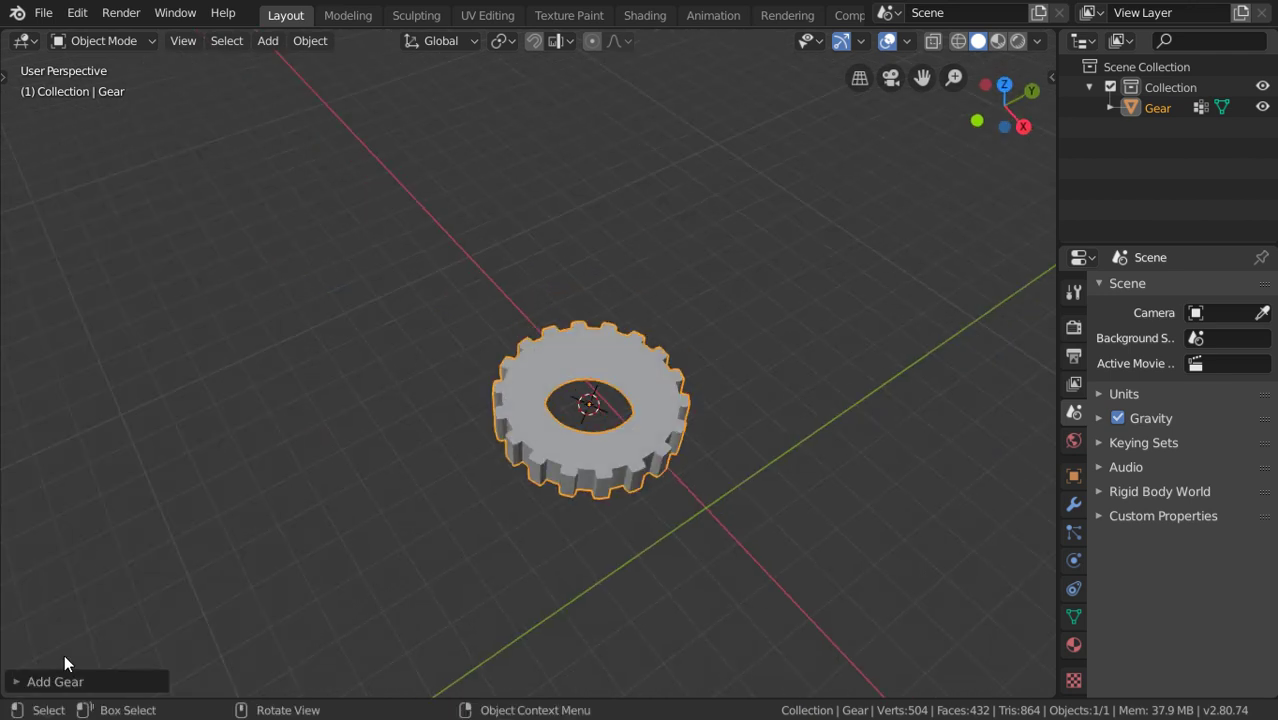
pyautogui.click(64, 680)
pyautogui.click(140, 178)
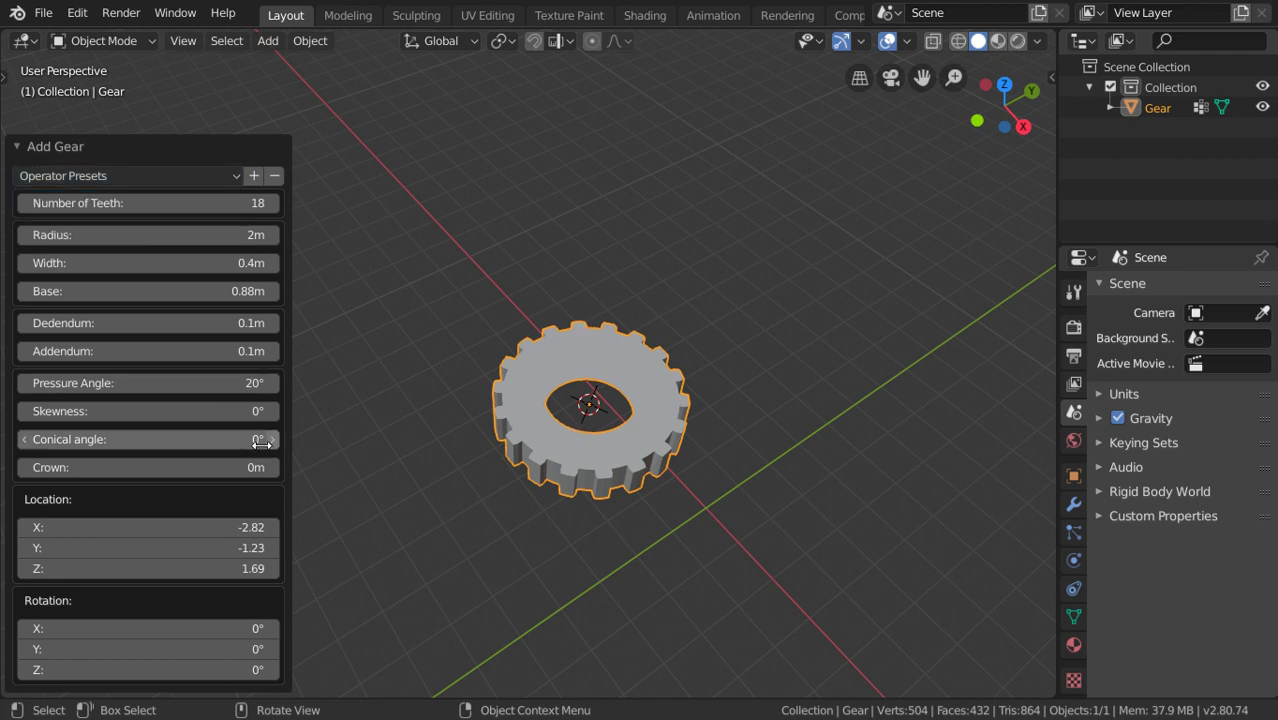
pyautogui.scroll(2, 511, 453)
pyautogui.scroll(1, 511, 453)
pyautogui.moveTo(157, 411)
pyautogui.mouseDown()
pyautogui.moveTo(200, 411)
pyautogui.moveTo(130, 411)
pyautogui.moveTo(200, 411)
pyautogui.moveTo(163, 380)
pyautogui.mouseUp()
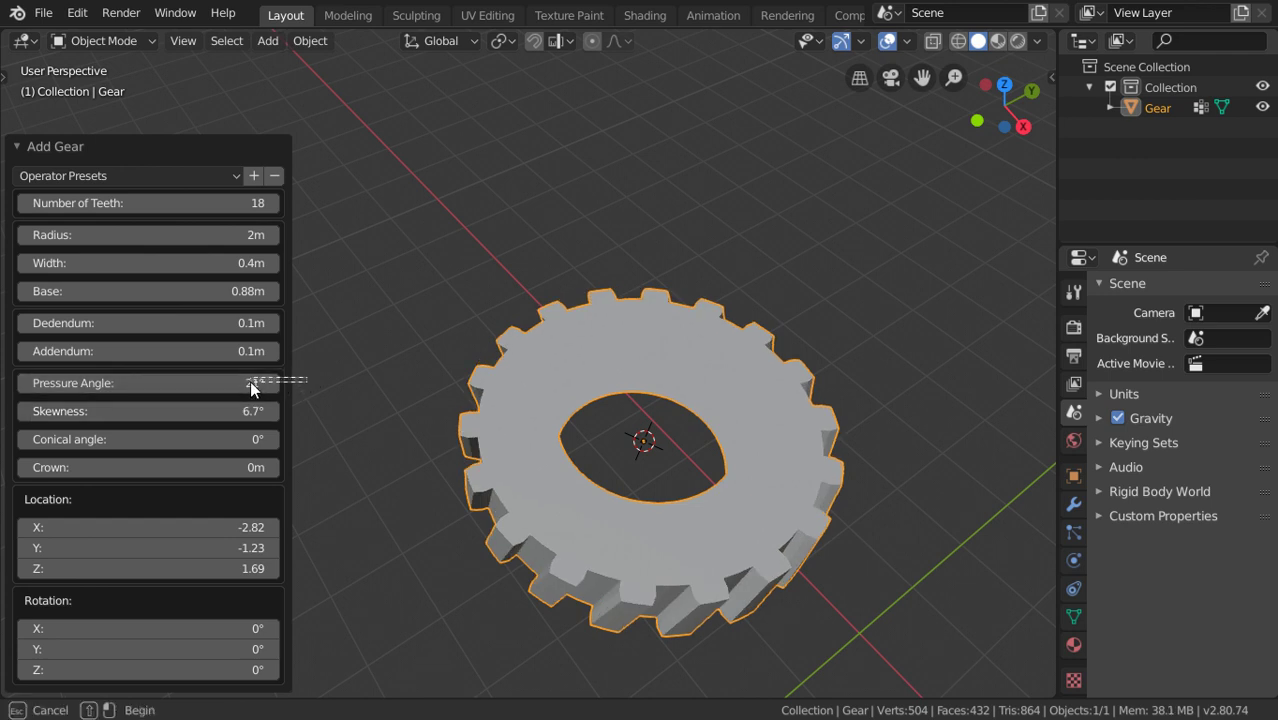
pyautogui.hotkey('alt', 'a')
# Reselect the gear and orbit around it to inspect the skewed teeth.
pyautogui.click(521, 499)
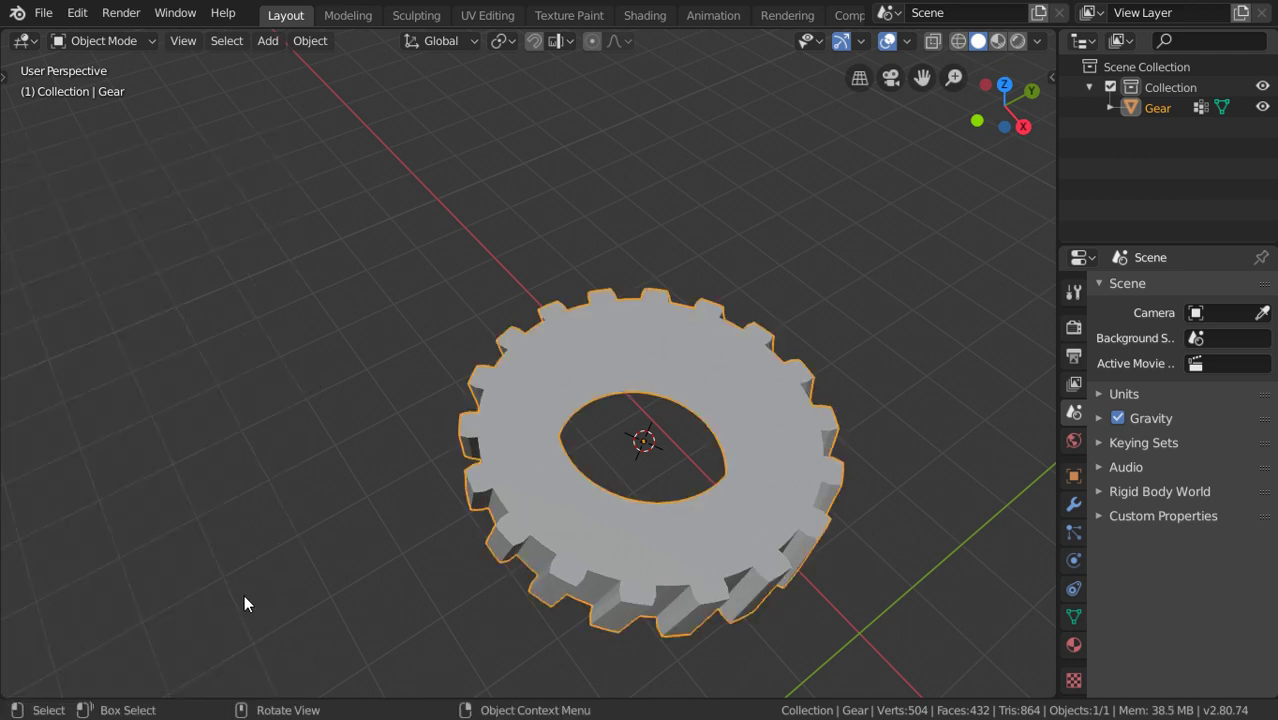
pyautogui.scroll(-4, 394, 463)
pyautogui.moveTo(394, 473); pyautogui.dragTo(537, 420, button='middle')
pyautogui.scroll(3, 537, 420)
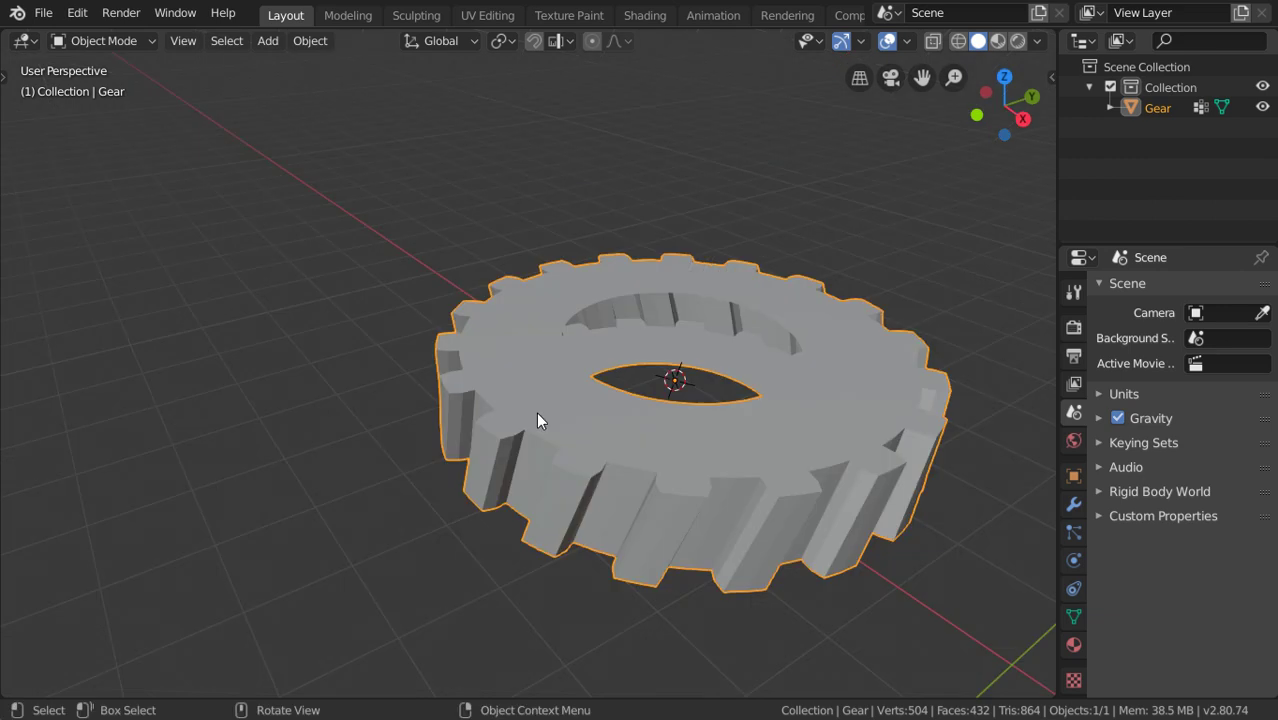
pyautogui.scroll(-5, 536, 412)
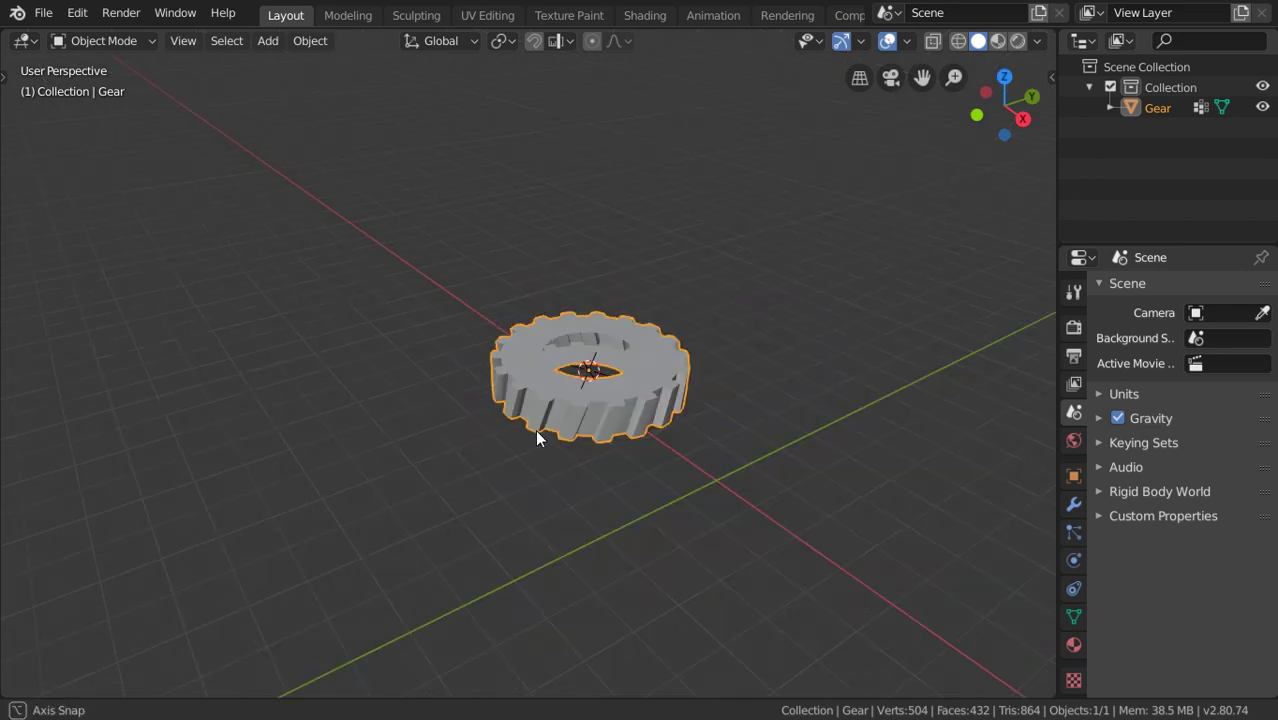
pyautogui.moveTo(536, 434); pyautogui.dragTo(533, 429, button='middle')
pyautogui.scroll(4, 650, 358)
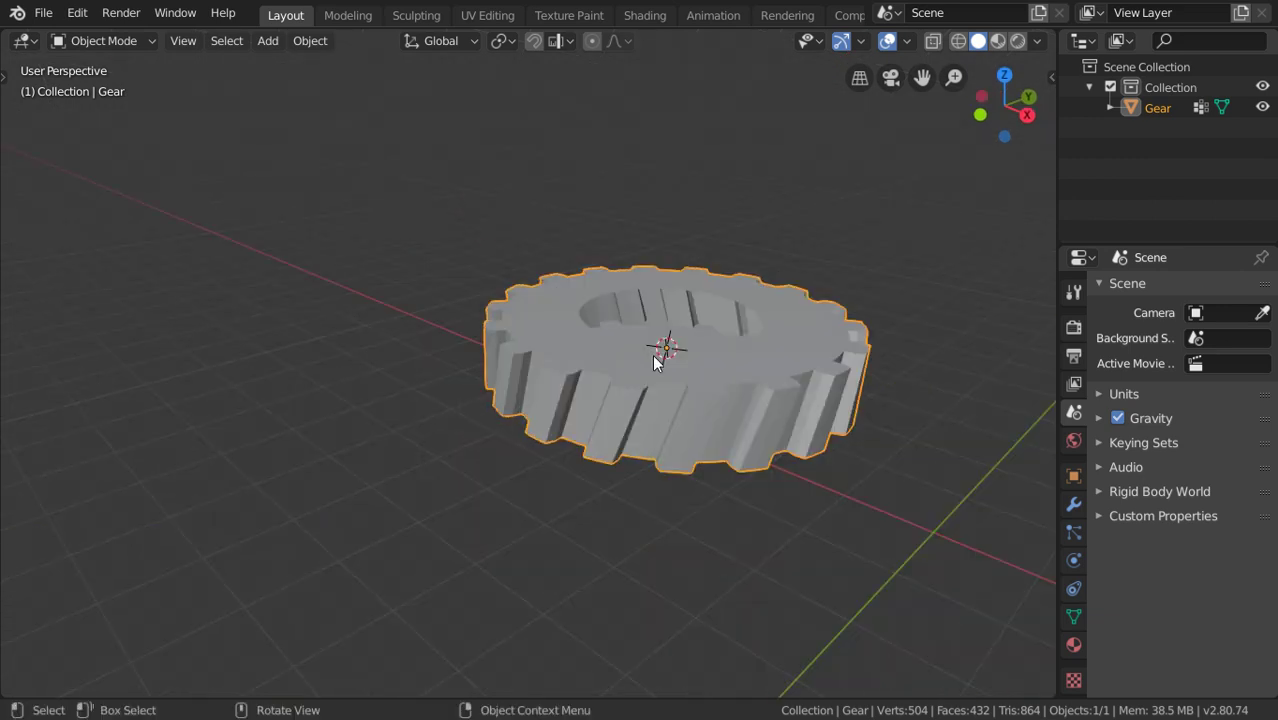
pyautogui.hotkey('shift', 'a')
pyautogui.press('Escape')
# Delete the gear, reset the 3D cursor to the origin, and add a Pipe Elbow.
pyautogui.press('Tab')
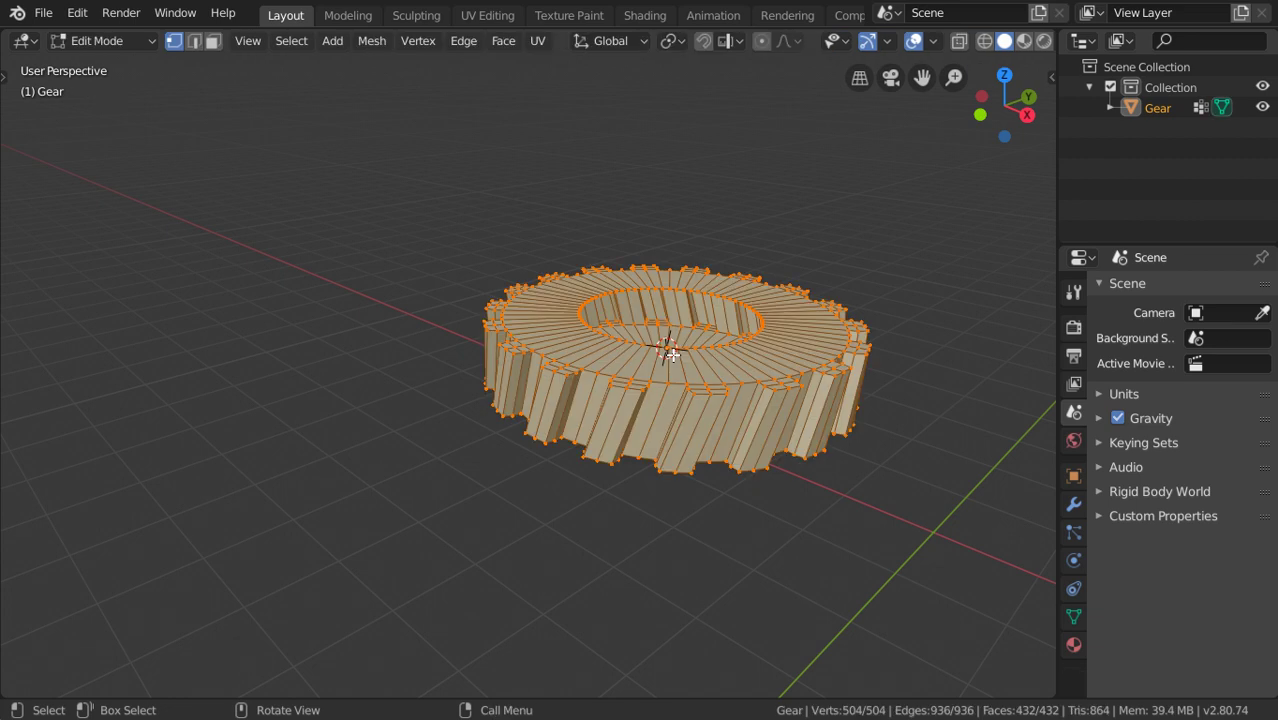
pyautogui.press('Tab')
pyautogui.press('x')
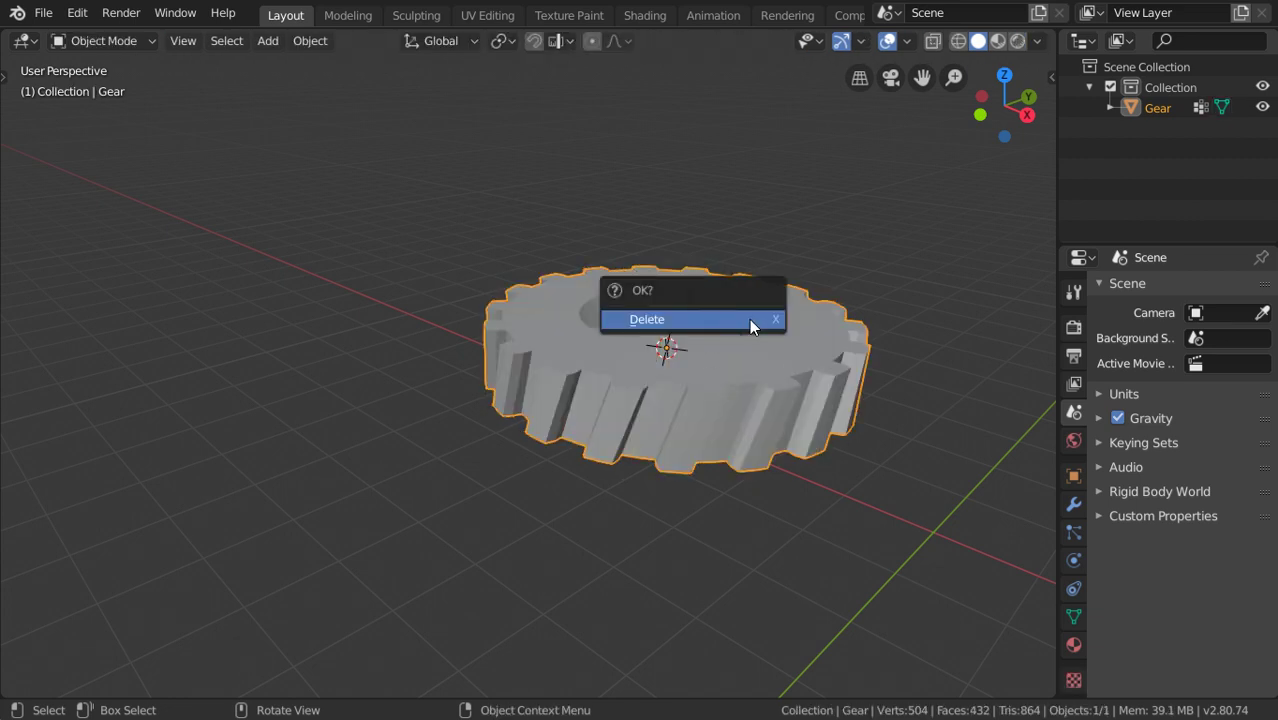
pyautogui.click(749, 319)
pyautogui.hotkey('shift', 'c')
pyautogui.hotkey('shift', 'a')
pyautogui.moveTo(692, 289)
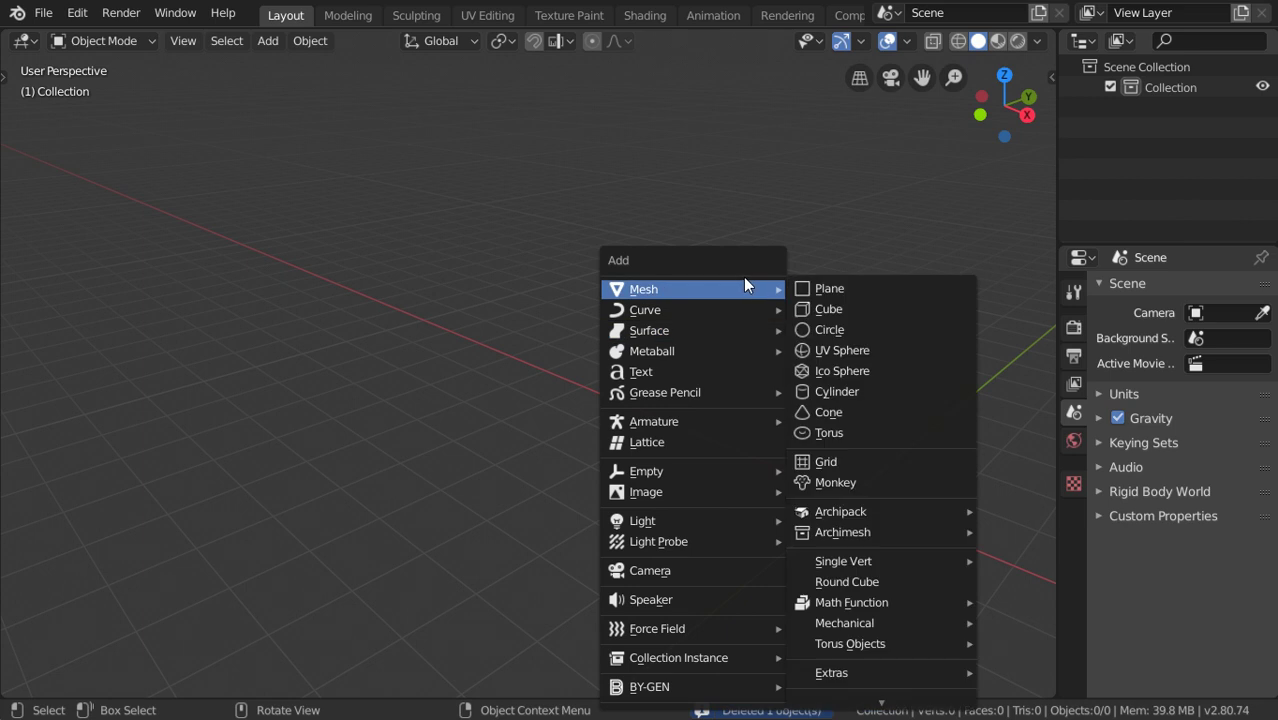
pyautogui.moveTo(1033, 623)
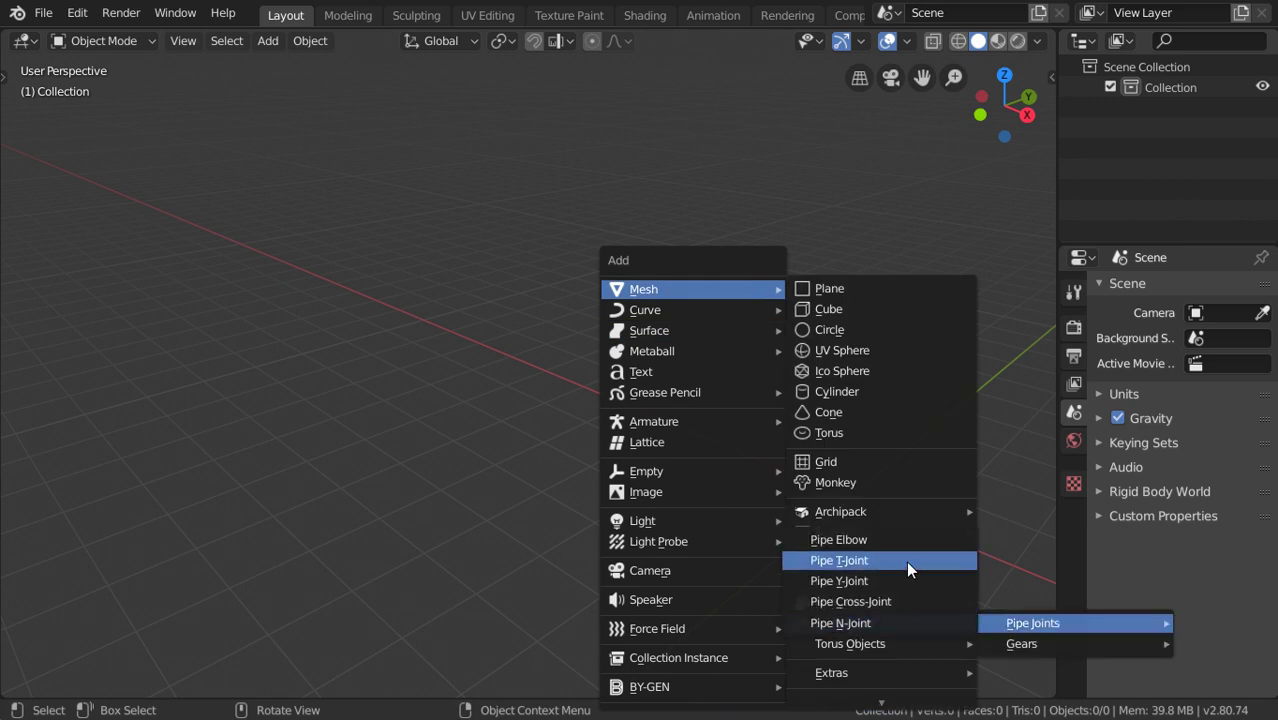
pyautogui.click(890, 540)
# Set the elbow to 1.3m radius, 16 divisions, 30° angle and 6m start length, then delete it.
pyautogui.scroll(-3, 890, 545)
pyautogui.moveTo(891, 546)
pyautogui.mouseDown(button='middle')
pyautogui.moveTo(500, 400)
pyautogui.moveTo(770, 351)
pyautogui.moveTo(797, 405)
pyautogui.mouseUp(button='middle')
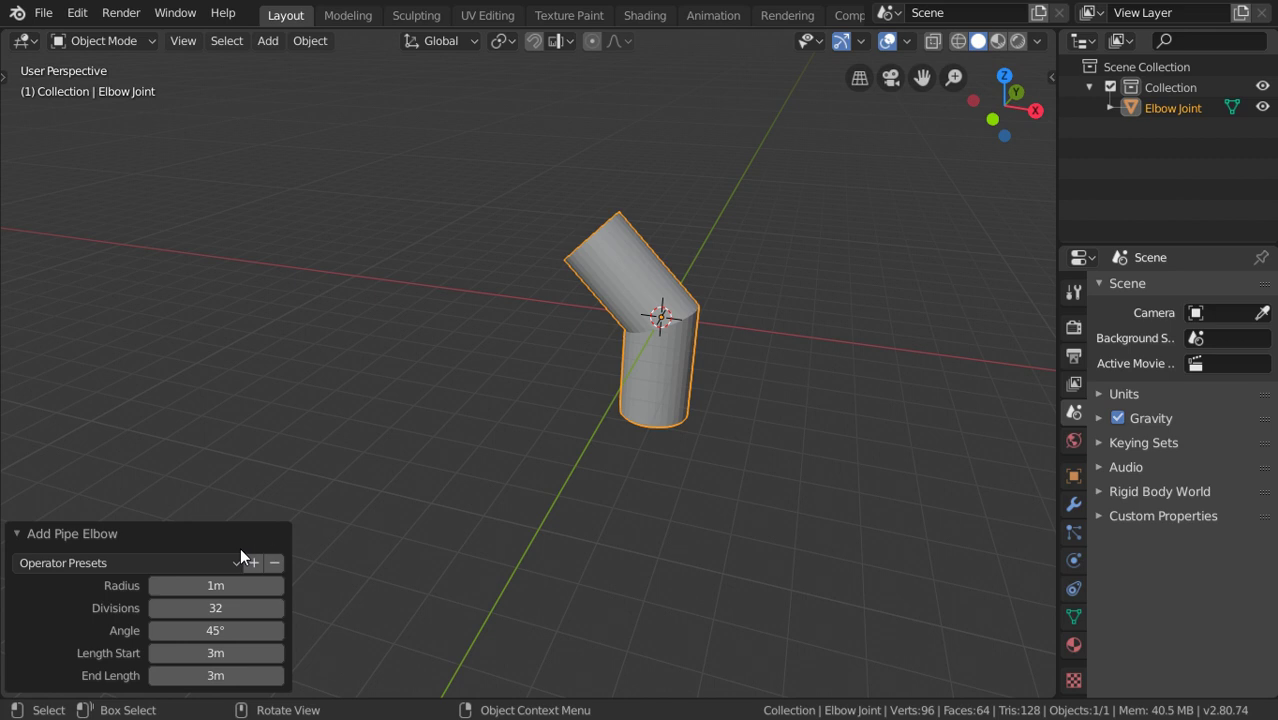
pyautogui.moveTo(225, 592)
pyautogui.mouseDown()
pyautogui.moveTo(262, 592)
pyautogui.moveTo(226, 604)
pyautogui.mouseUp()
pyautogui.click(226, 604)
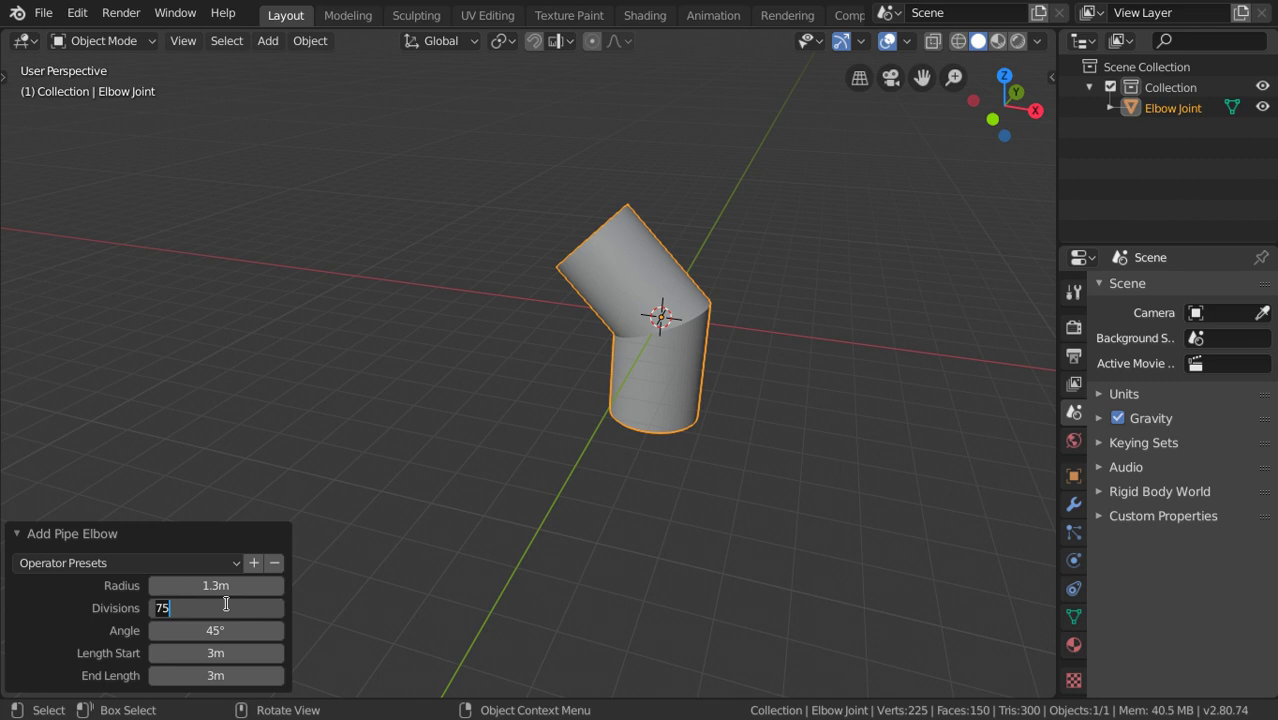
pyautogui.write('16')
pyautogui.press('Return')
pyautogui.click(226, 632)
pyautogui.write('30')
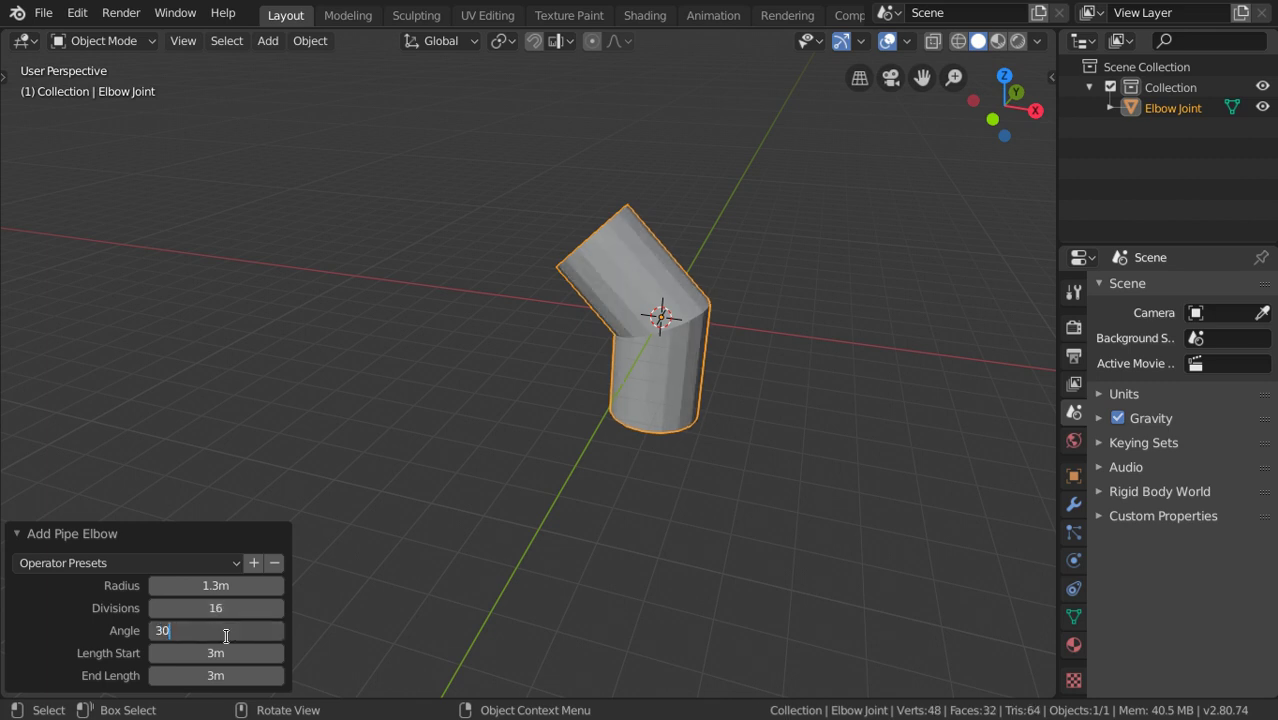
pyautogui.press('Return')
pyautogui.click(226, 656)
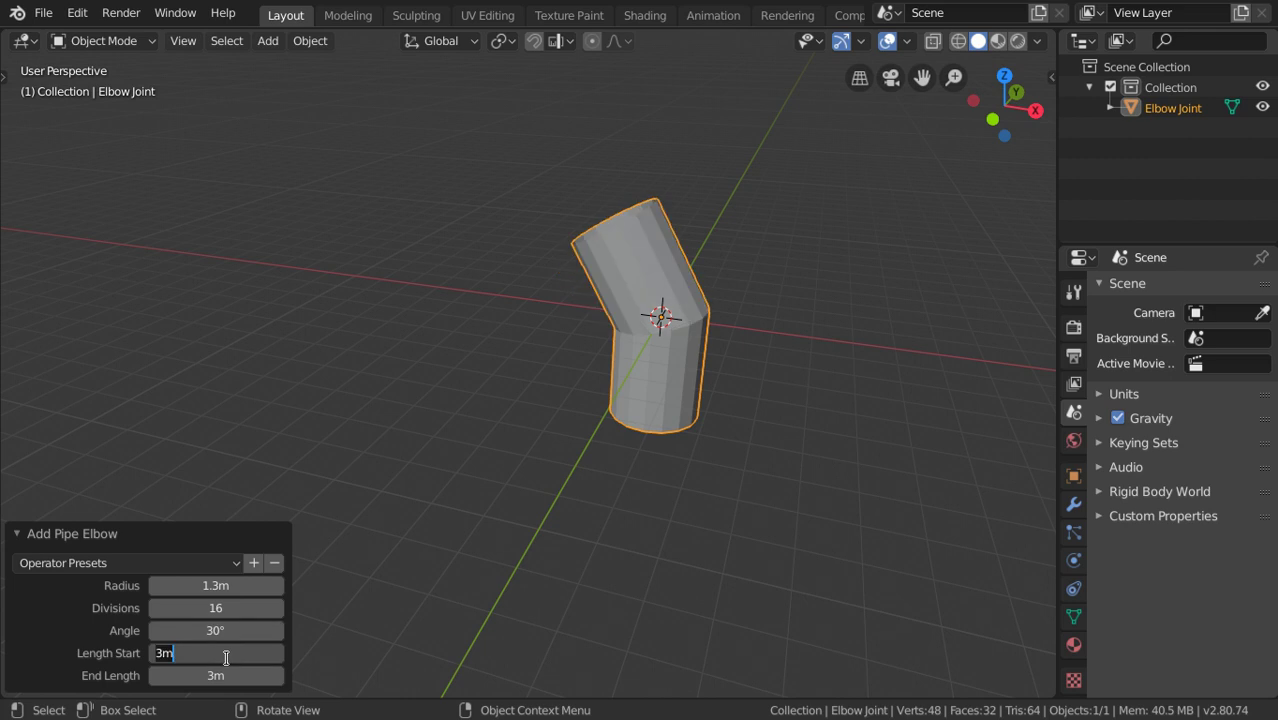
pyautogui.write('6')
pyautogui.press('Return')
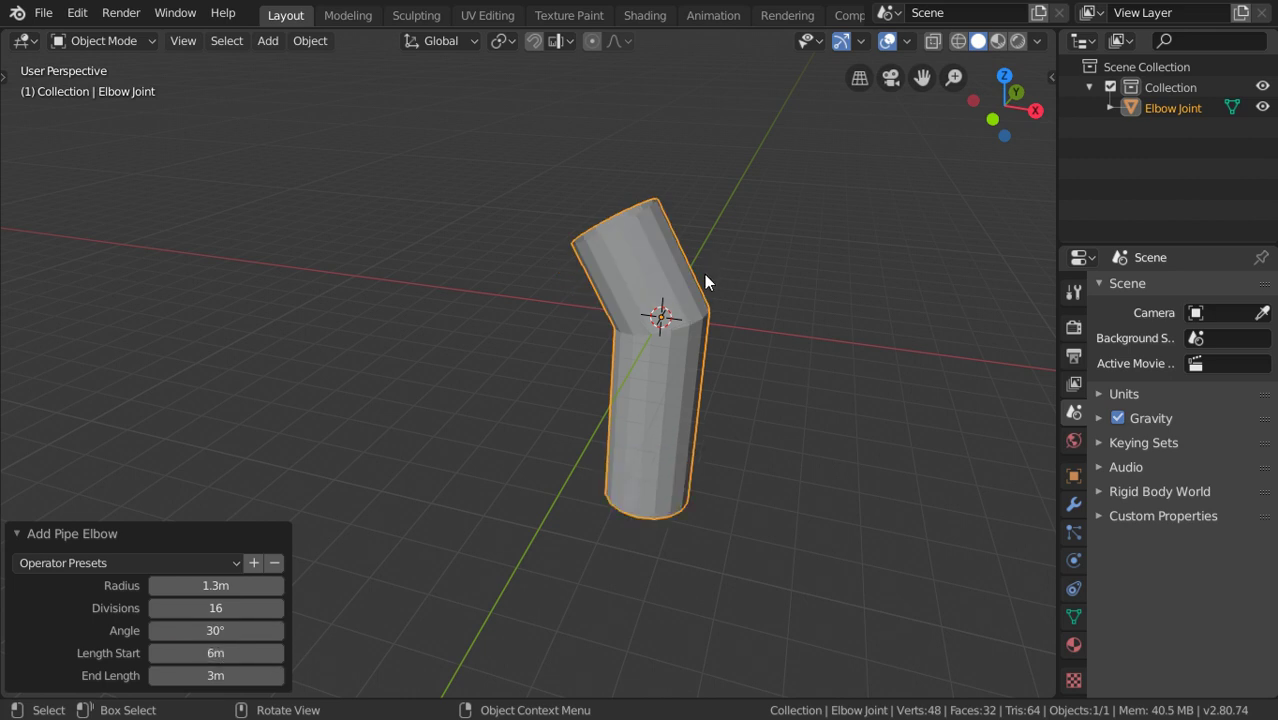
pyautogui.press('Delete')
# Add a Twisted Torus from the Torus Objects menu.
pyautogui.hotkey('shift', 'a')
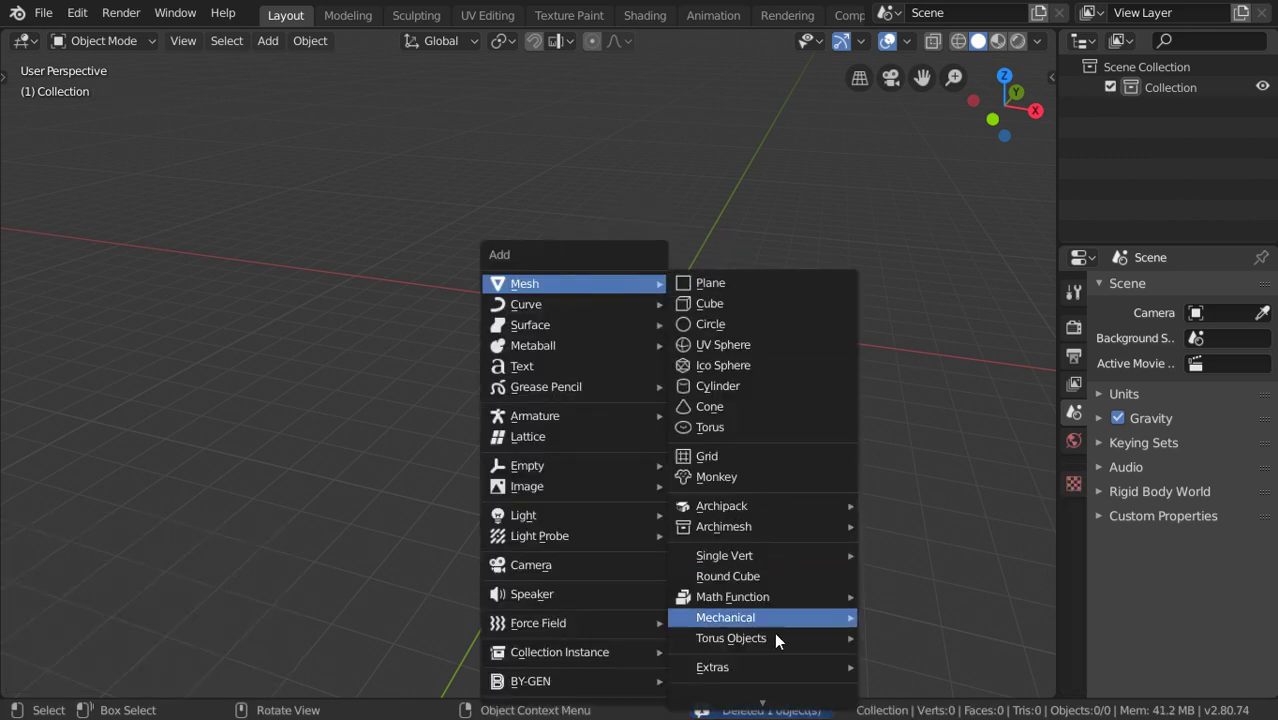
pyautogui.click(936, 597)
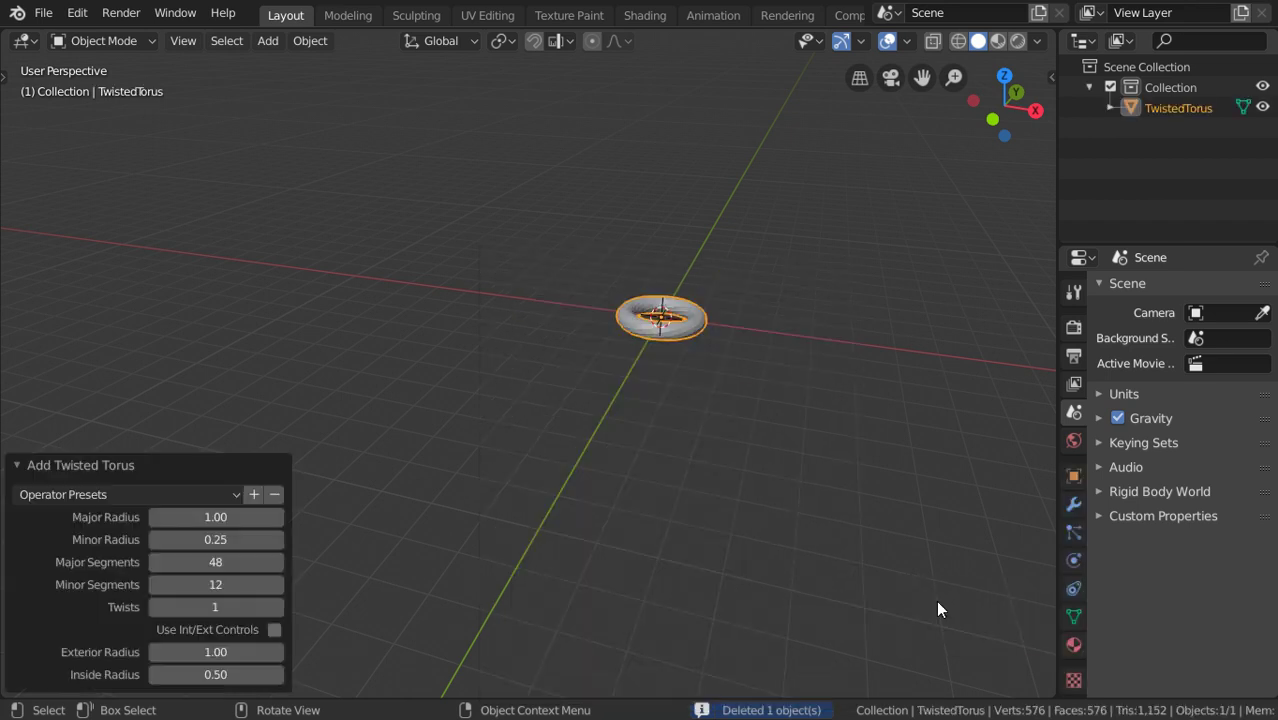
pyautogui.moveTo(937, 601); pyautogui.dragTo(642, 412, button='middle')
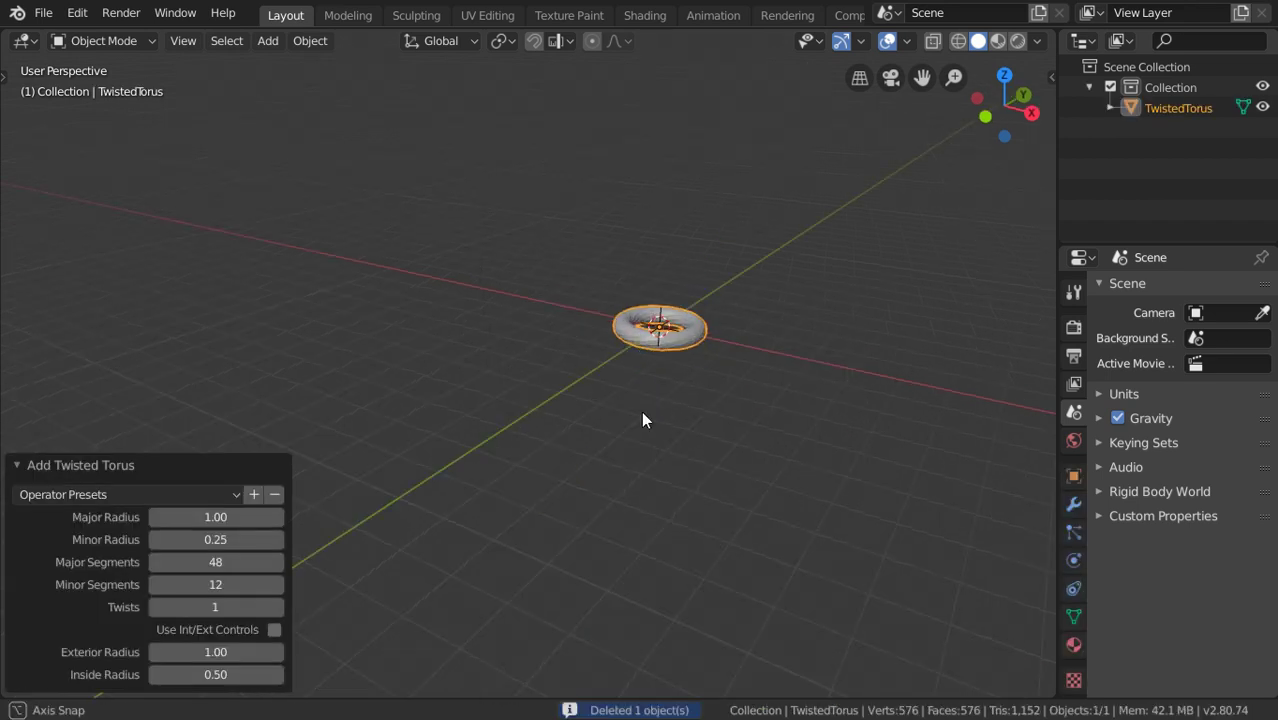
pyautogui.scroll(5, 642, 418)
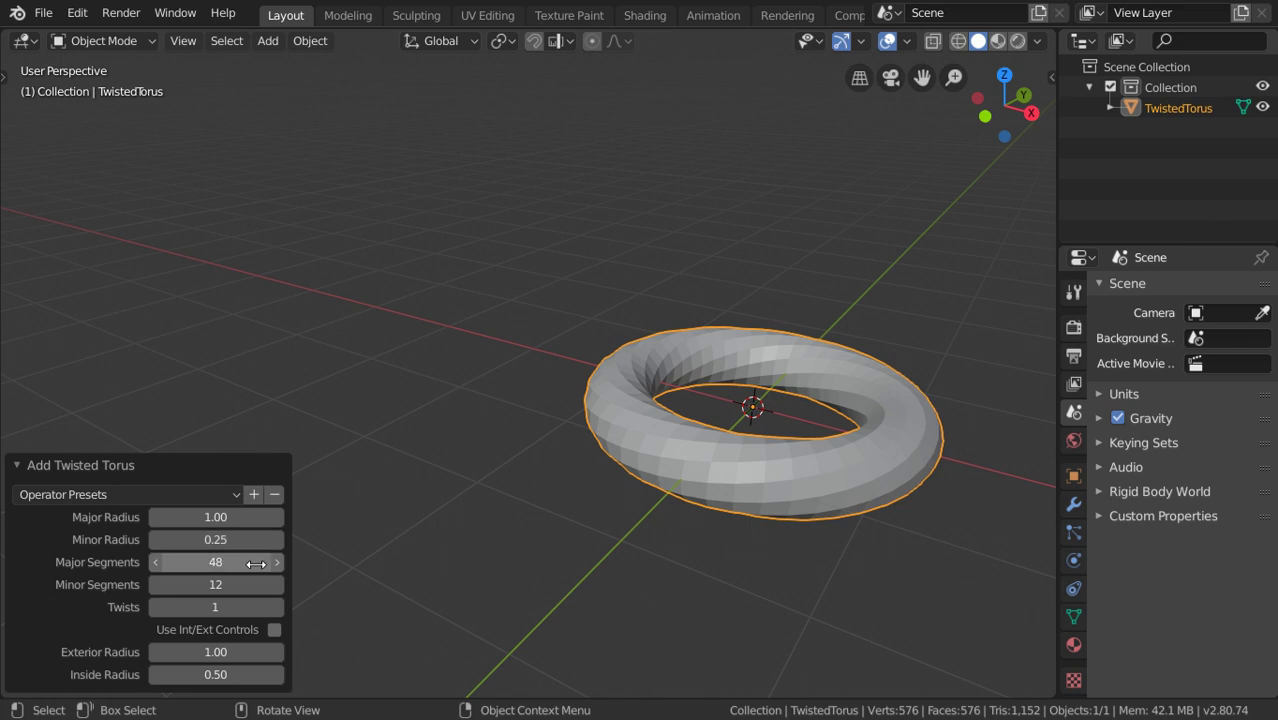
# Set the twisted torus to 32 major segments and 2 twists.
pyautogui.click(233, 563)
pyautogui.write('32')
pyautogui.press('Return')
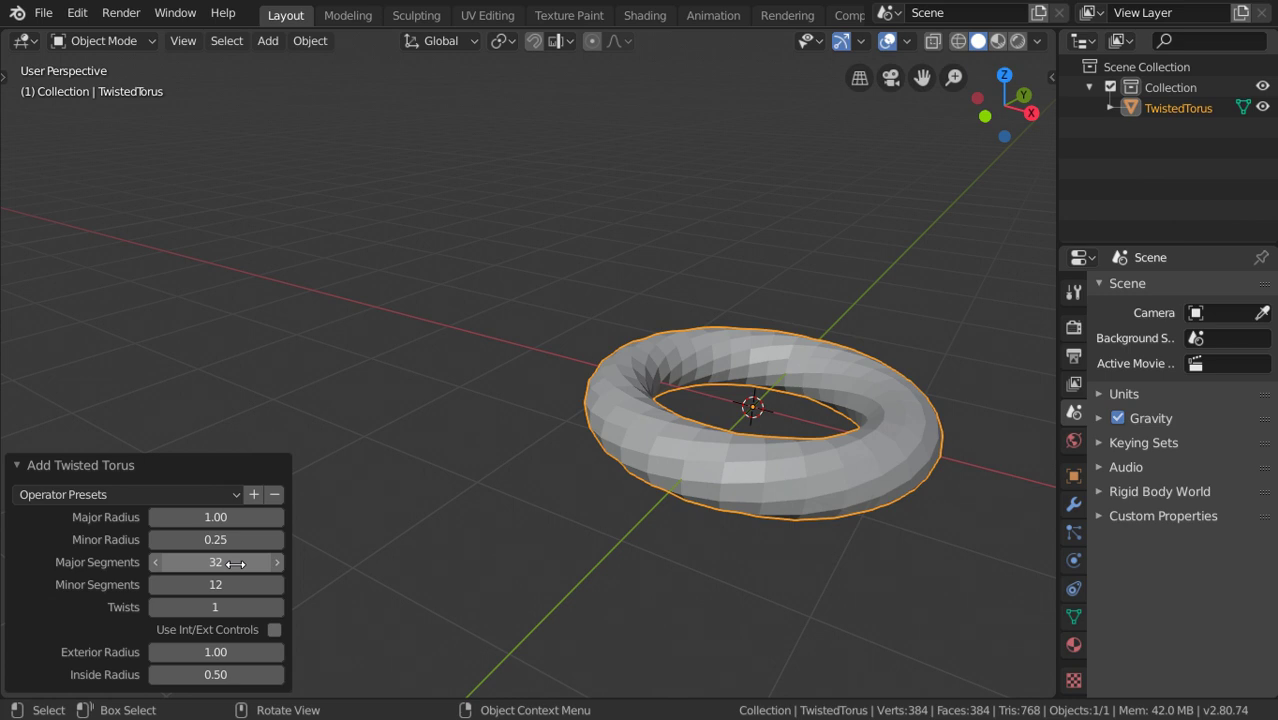
pyautogui.click(277, 605)
pyautogui.click(277, 605)
pyautogui.click(277, 605)
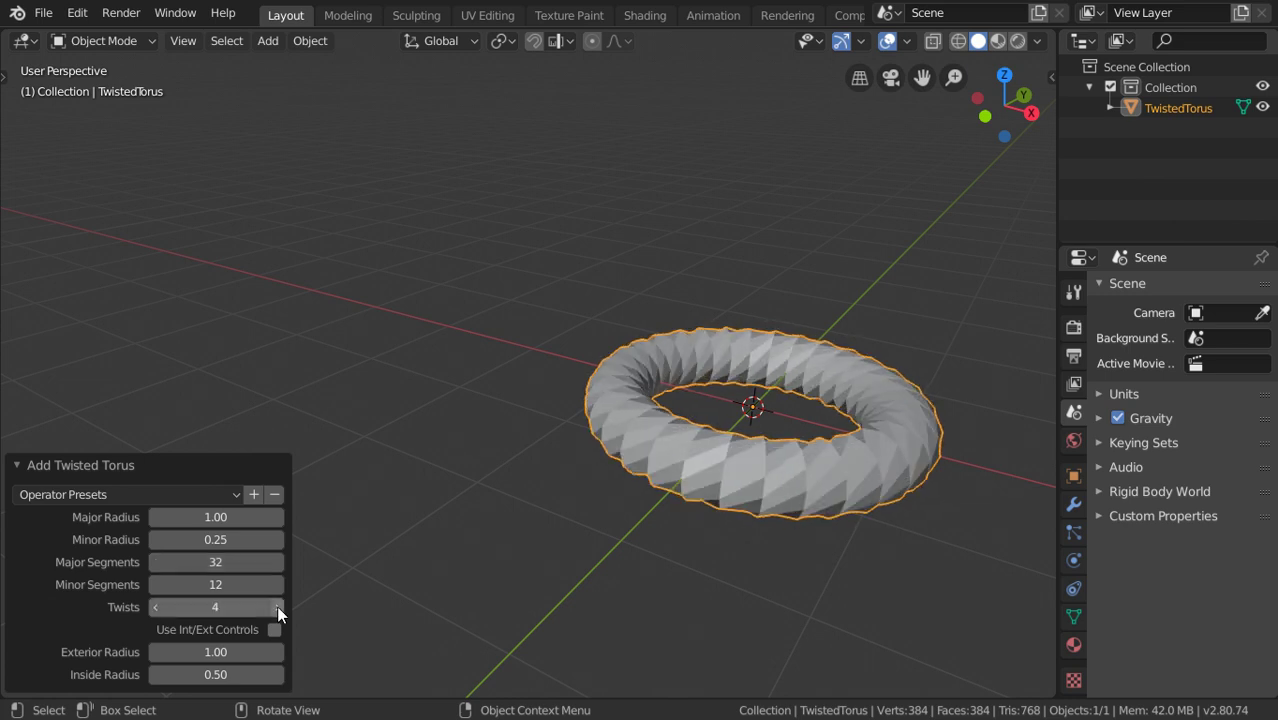
pyautogui.scroll(2, 697, 459)
pyautogui.scroll(1, 697, 451)
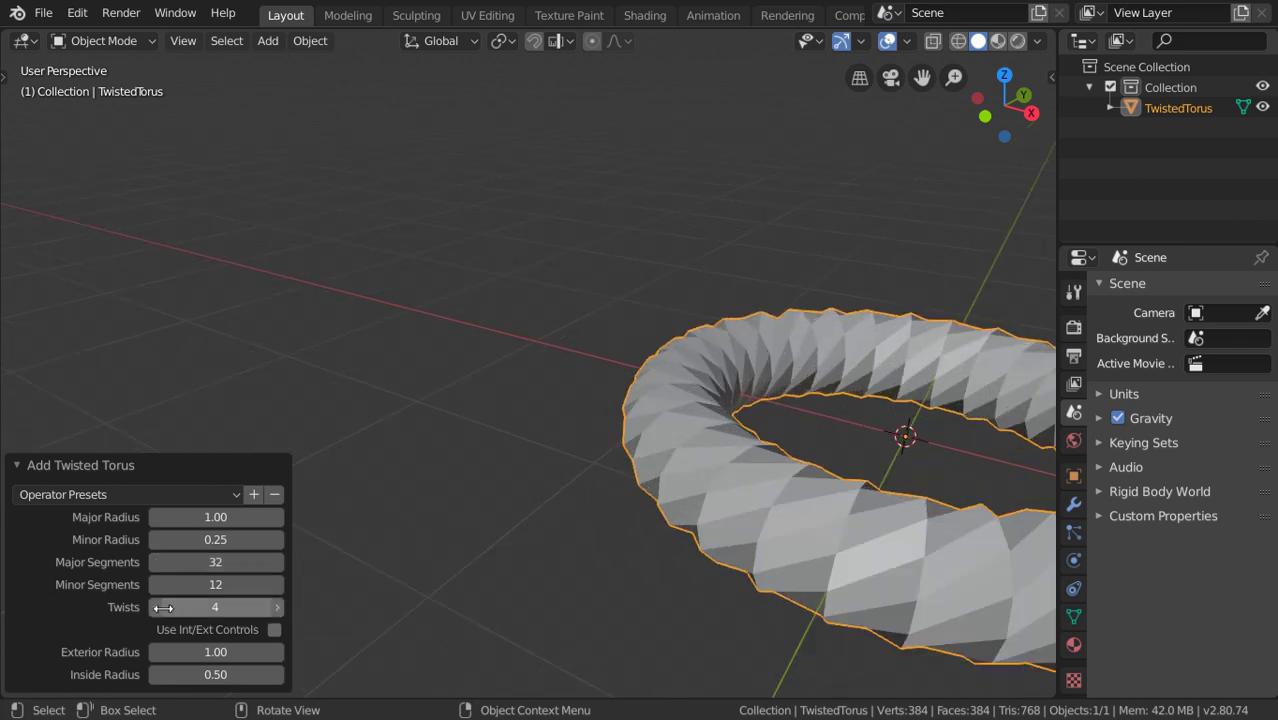
pyautogui.click(157, 607)
pyautogui.click(157, 607)
pyautogui.scroll(-2, 733, 527)
pyautogui.scroll(-2, 780, 509)
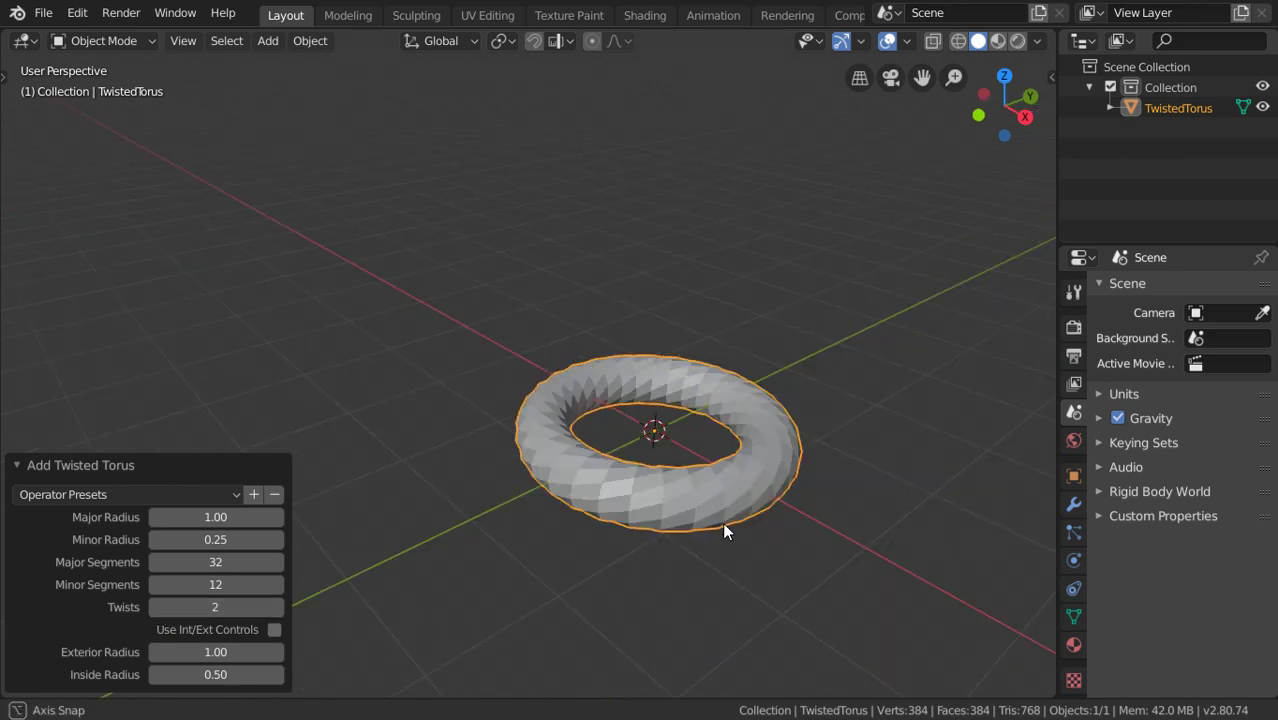
# Subdivide the twisted torus by one level with Ctrl+1.
pyautogui.hotkey('ctrl', '1')
pyautogui.moveTo(722, 519)
pyautogui.mouseDown(button='middle')
pyautogui.moveTo(694, 487)
pyautogui.moveTo(686, 507)
pyautogui.mouseUp(button='middle')
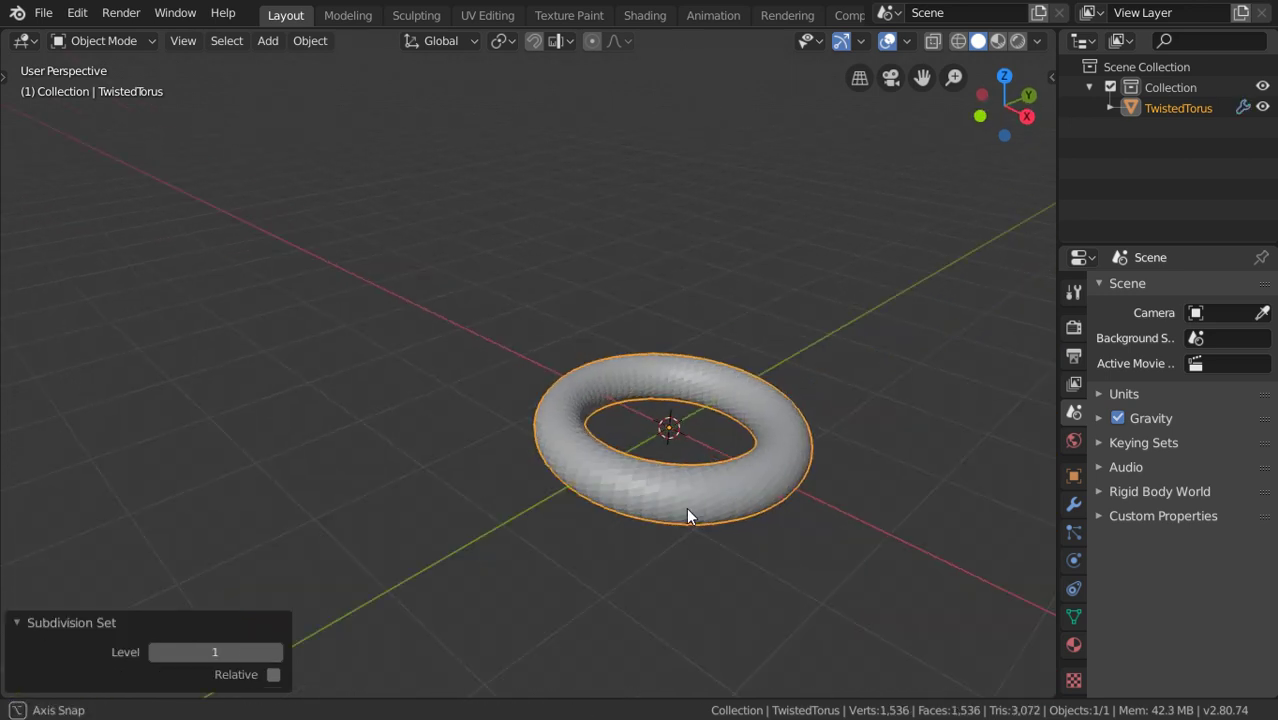
pyautogui.scroll(4, 684, 508)
pyautogui.press('b')
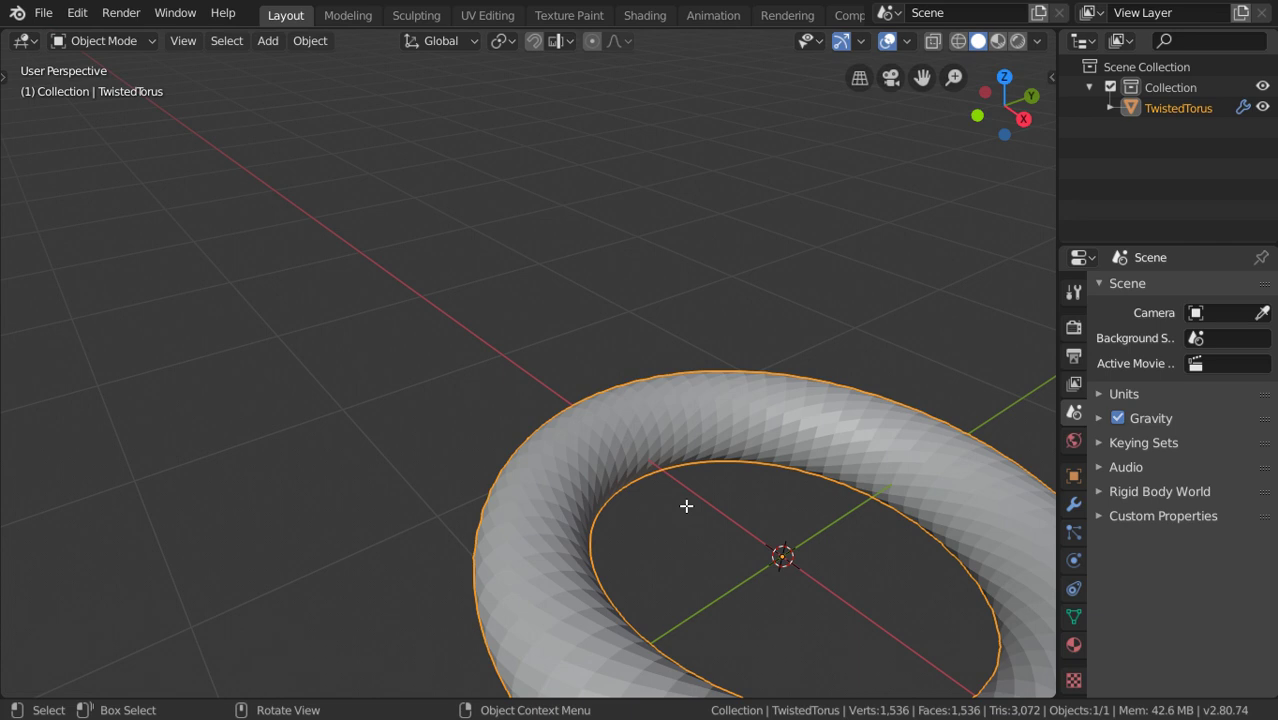
pyautogui.scroll(-4, 686, 506)
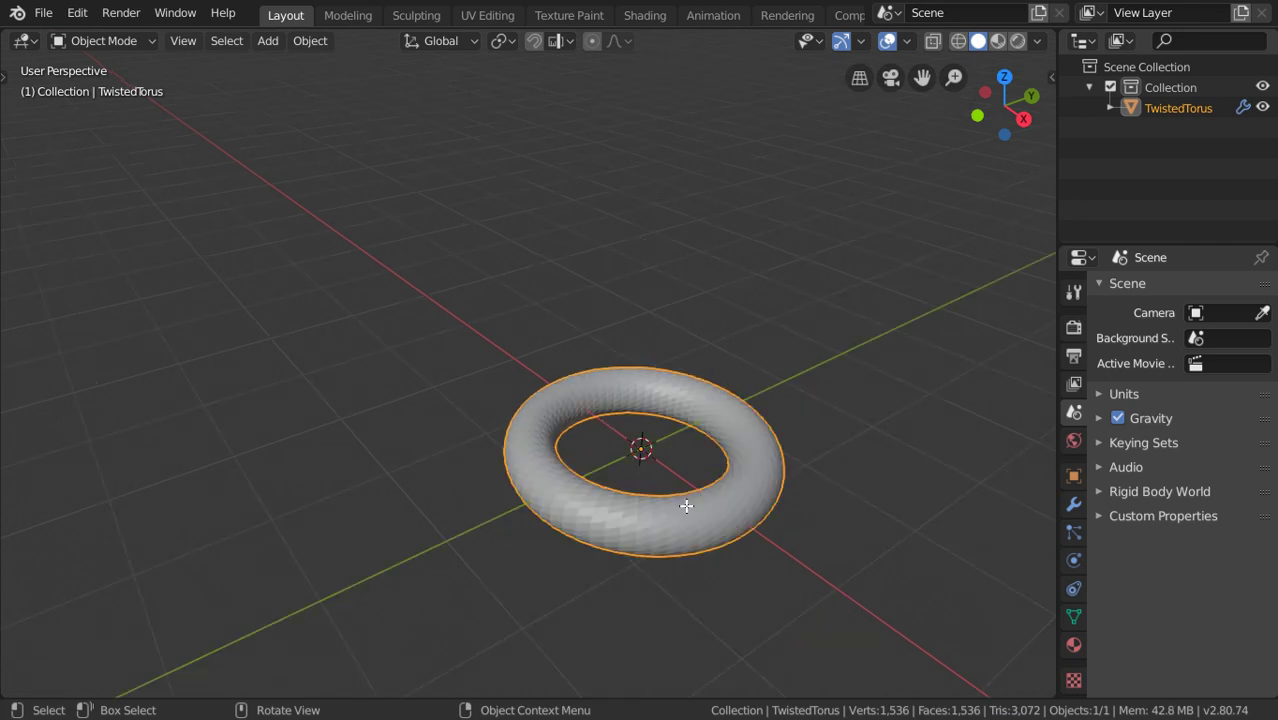
pyautogui.scroll(3, 686, 506)
# Select a random set of the torus faces and extrude them into raised lumps.
pyautogui.press('Tab')
pyautogui.click(212, 41)
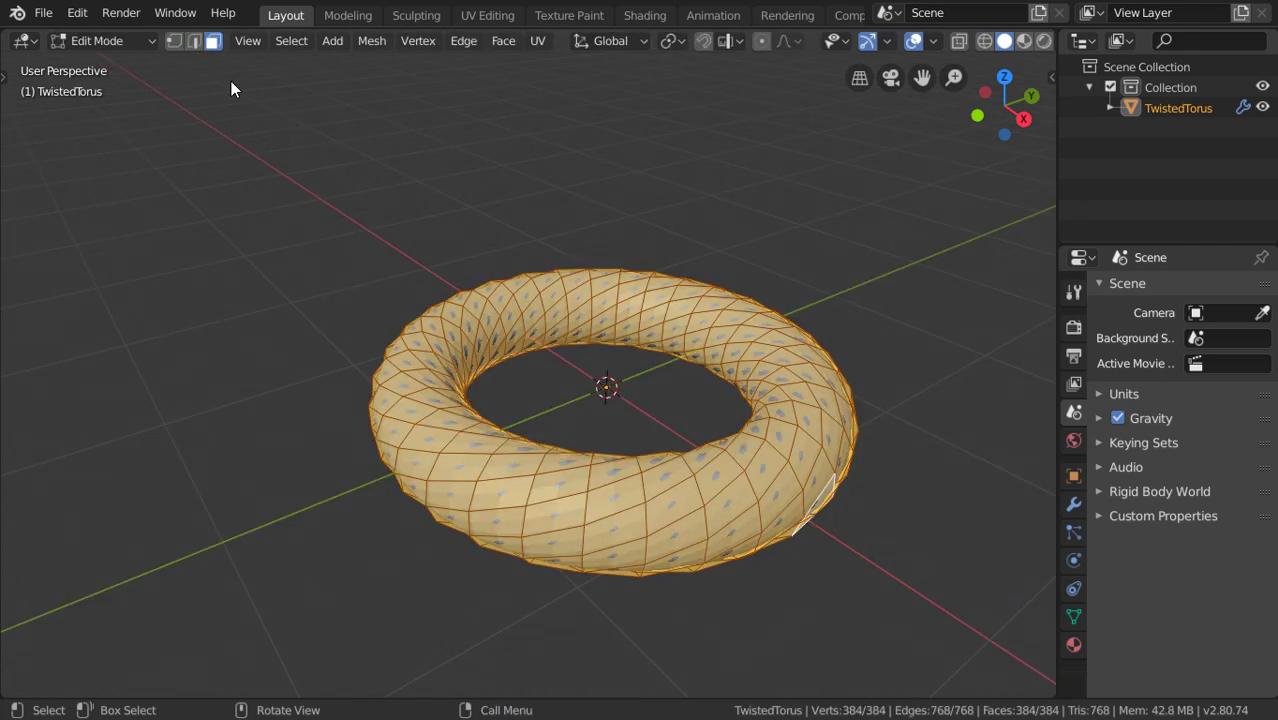
pyautogui.hotkey('alt', 'a')
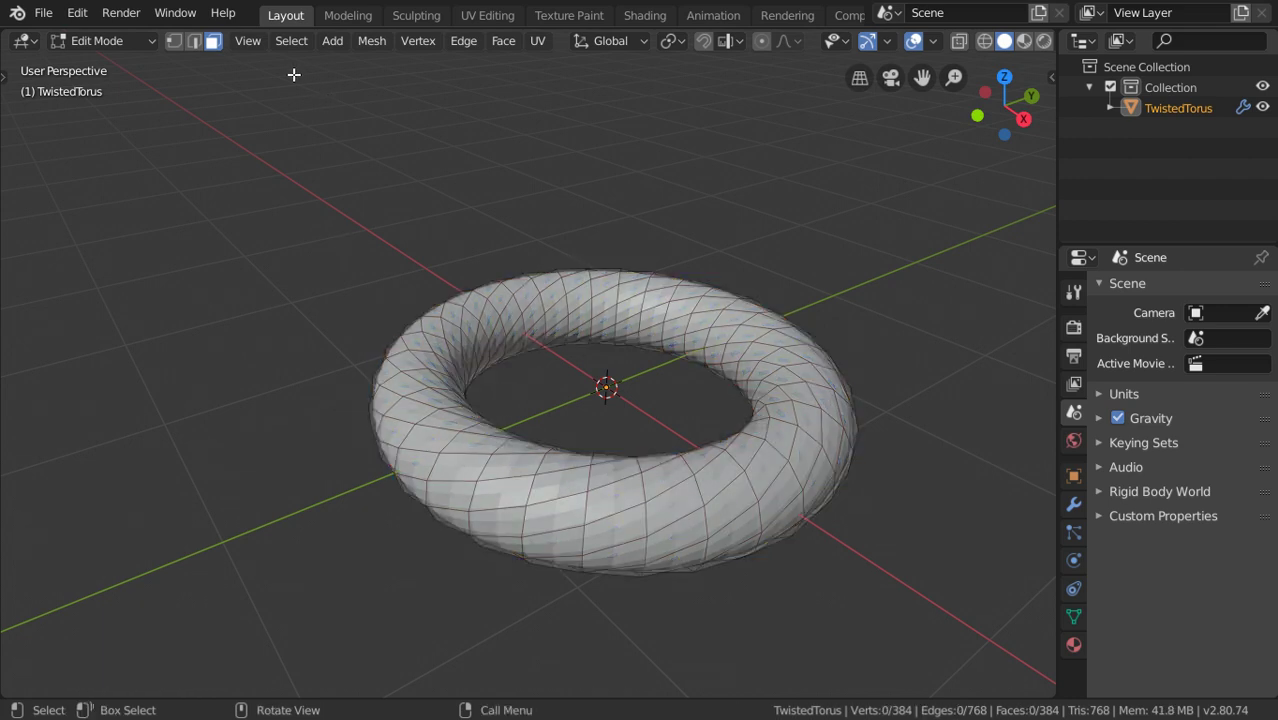
pyautogui.click(289, 42)
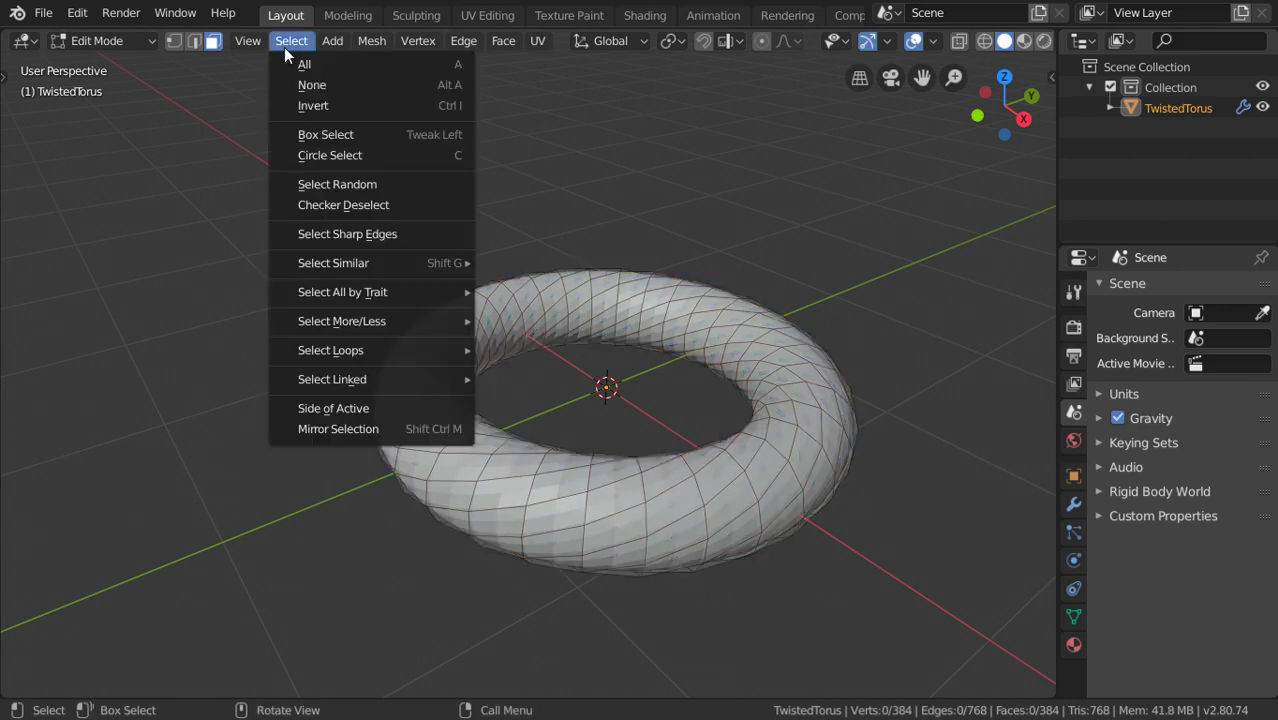
pyautogui.click(360, 187)
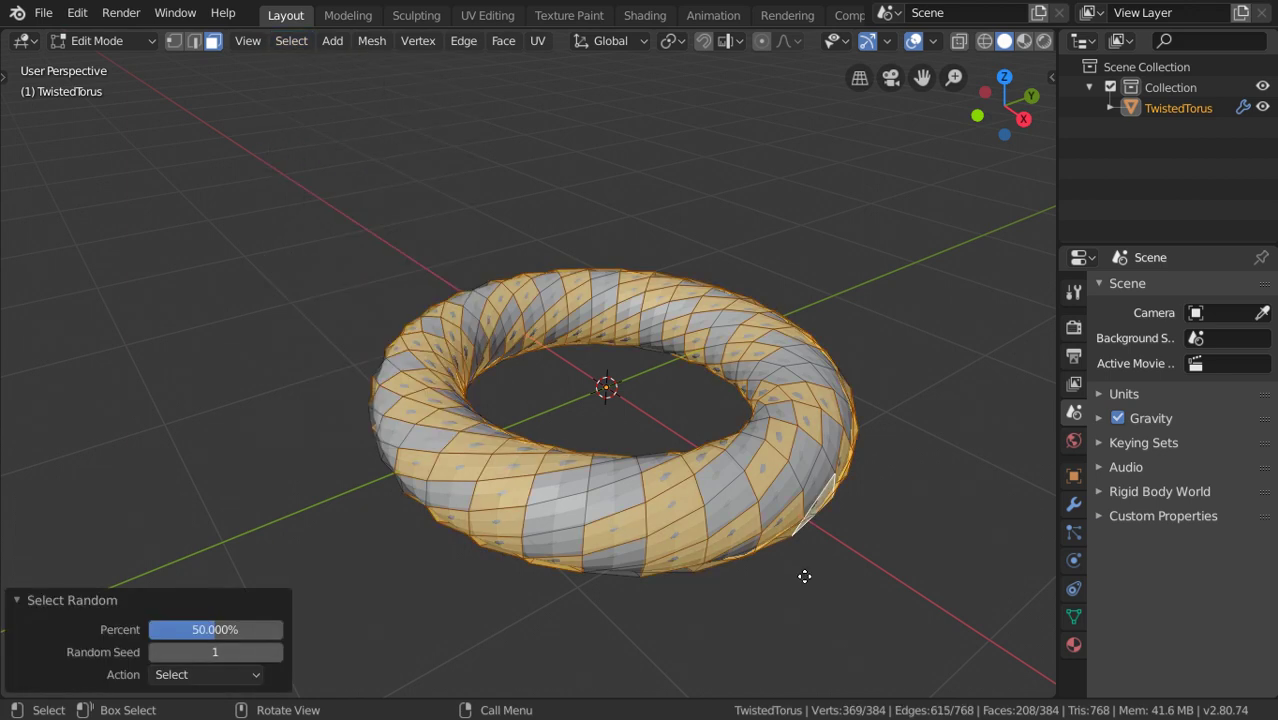
pyautogui.press('s')
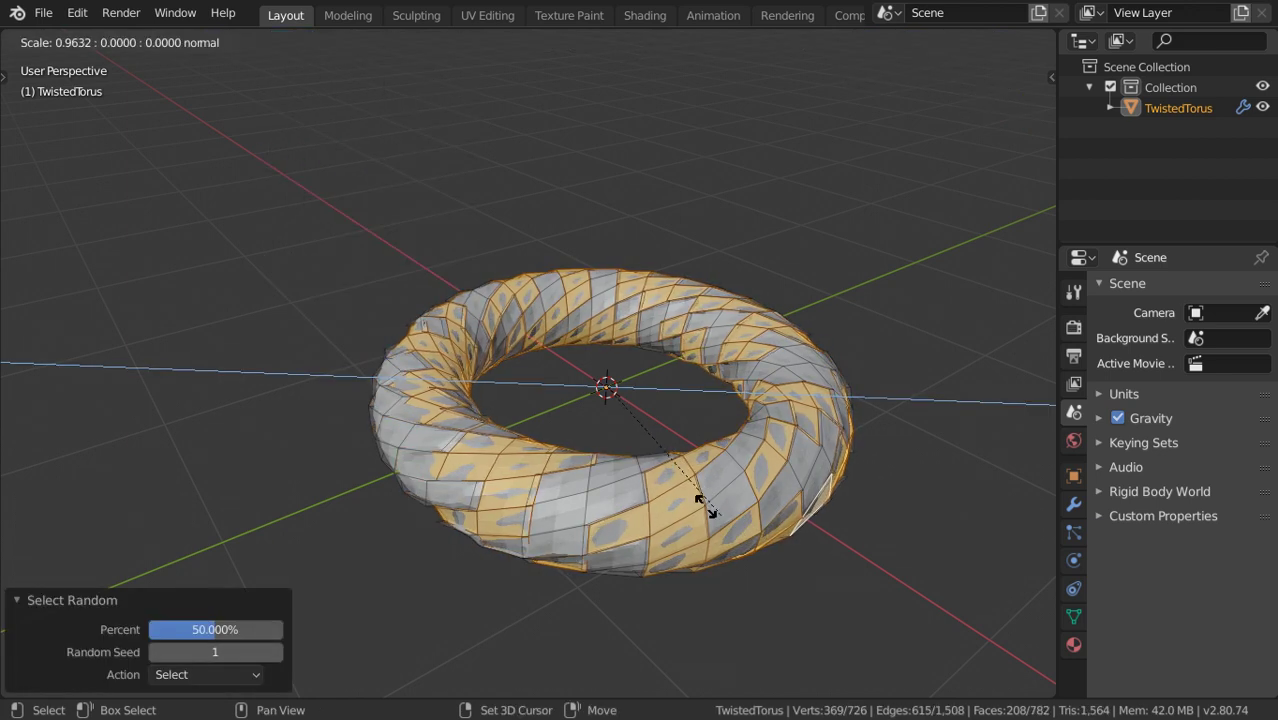
pyautogui.rightClick(673, 478)
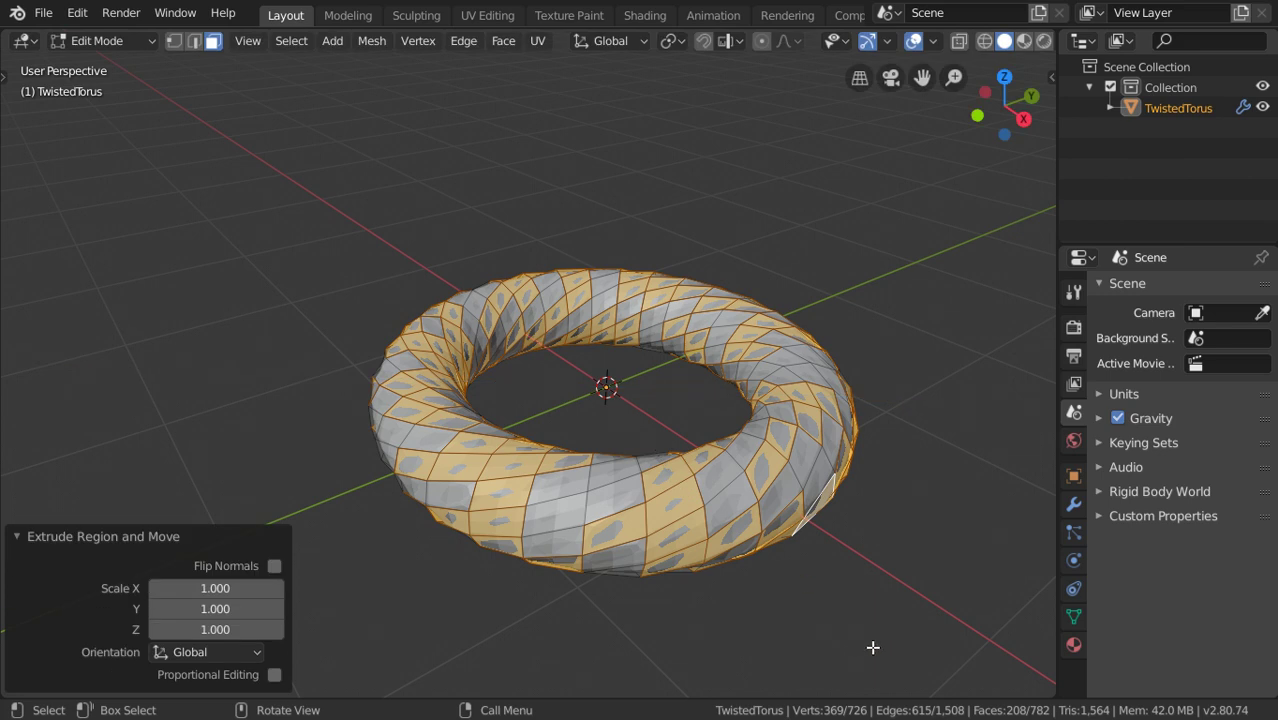
pyautogui.press('Tab')
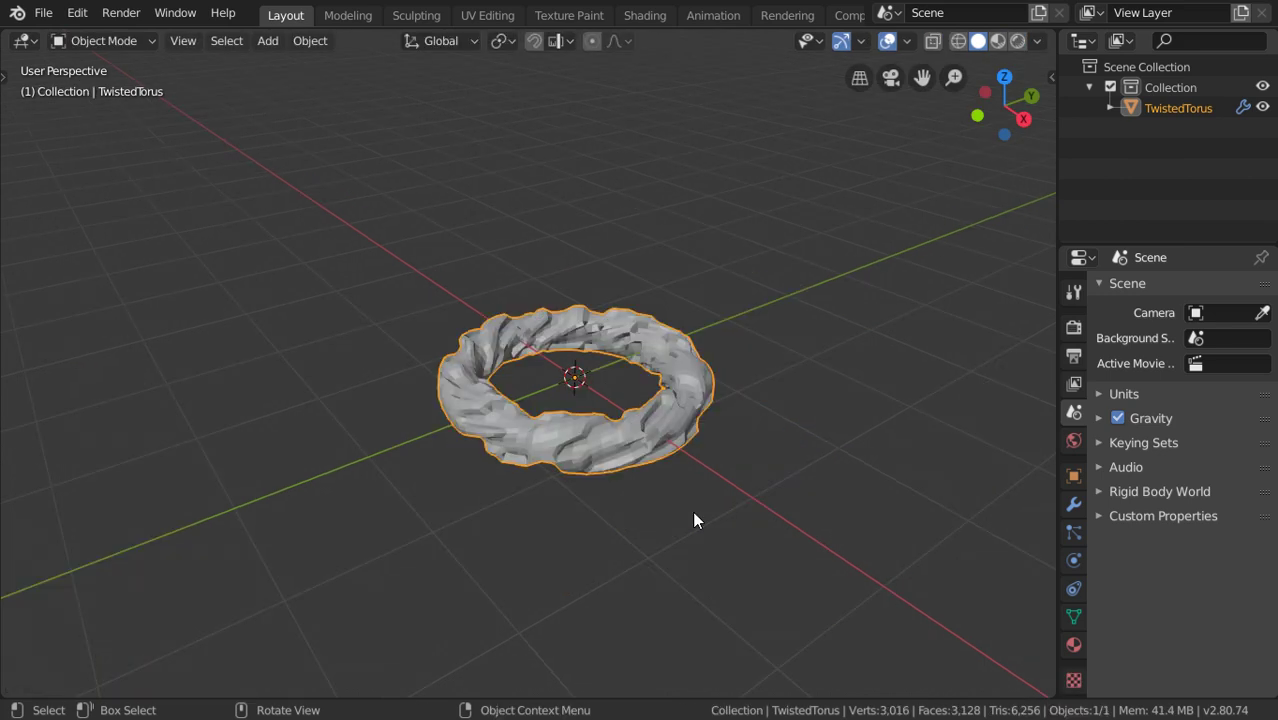
# Apply Shade Smooth to the lumpy torus.
pyautogui.moveTo(692, 511); pyautogui.dragTo(640, 502, button='middle')
pyautogui.scroll(4, 640, 497)
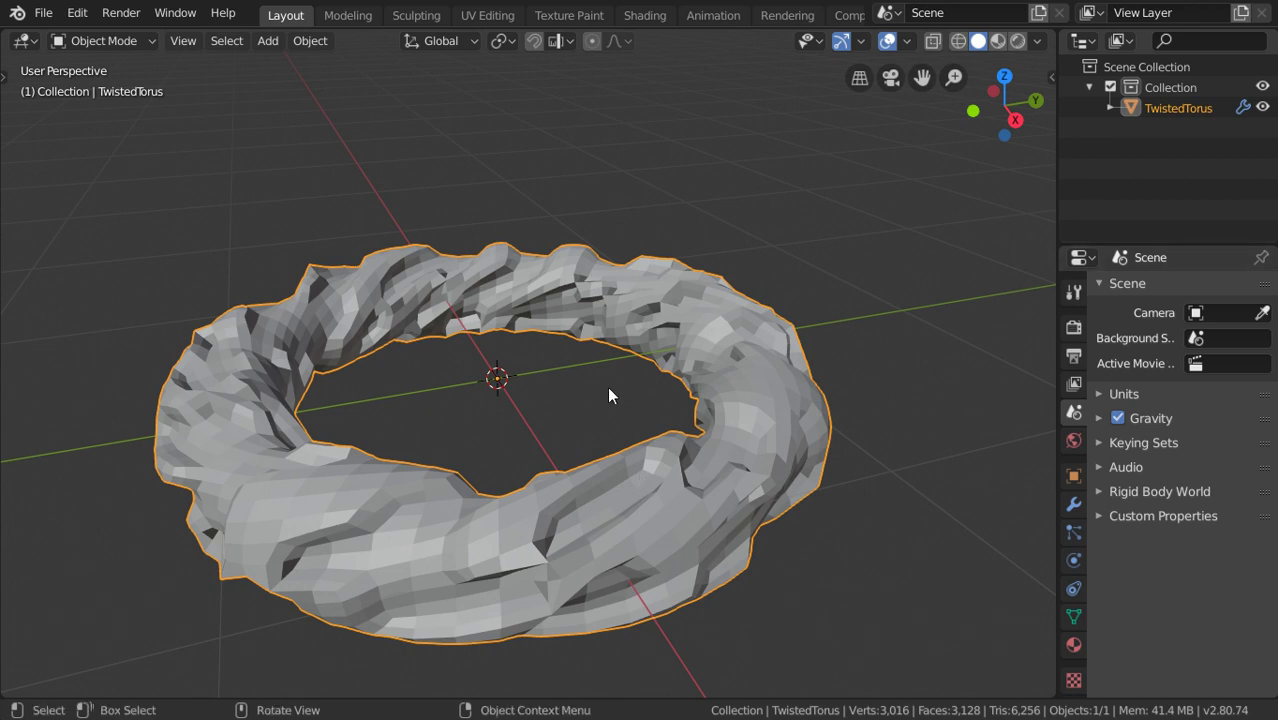
pyautogui.rightClick(613, 297)
pyautogui.click(594, 300)
pyautogui.scroll(-2, 701, 470)
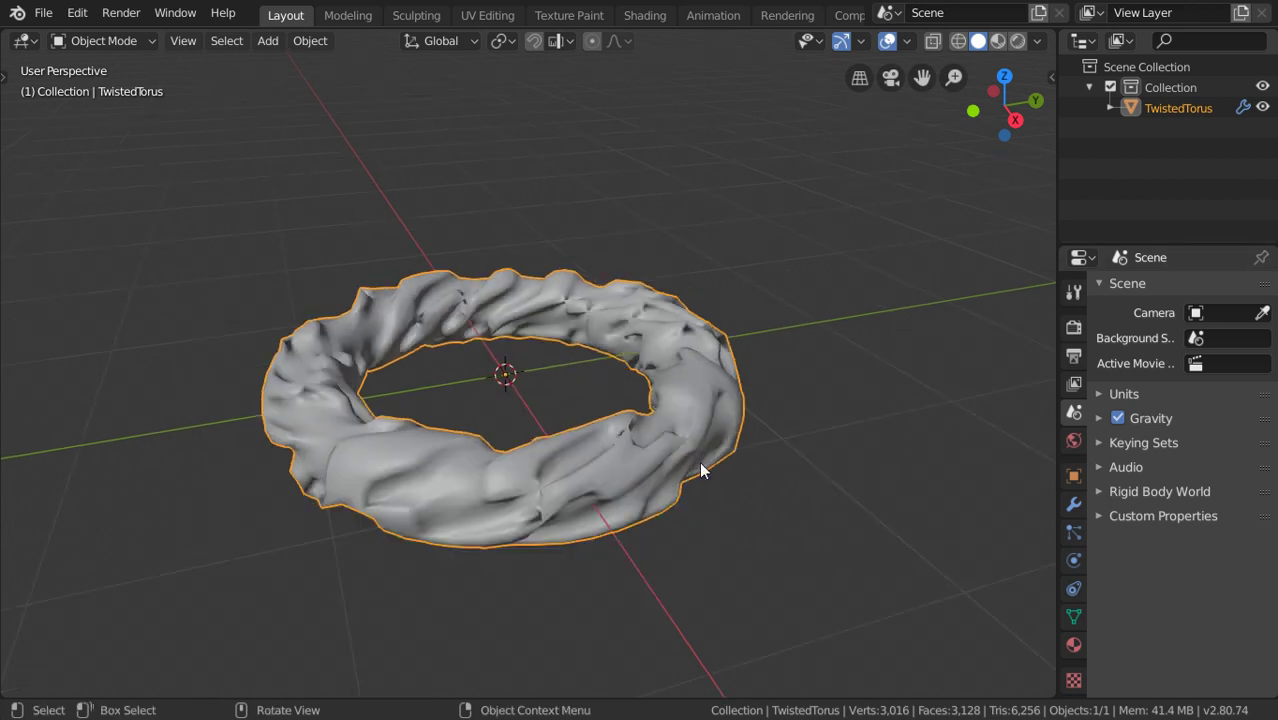
pyautogui.moveTo(701, 470)
pyautogui.mouseDown(button='middle')
pyautogui.moveTo(316, 401)
pyautogui.moveTo(580, 524)
pyautogui.moveTo(508, 412)
pyautogui.moveTo(527, 436)
pyautogui.mouseUp(button='middle')
pyautogui.scroll(3, 577, 525)
pyautogui.scroll(-2, 506, 419)
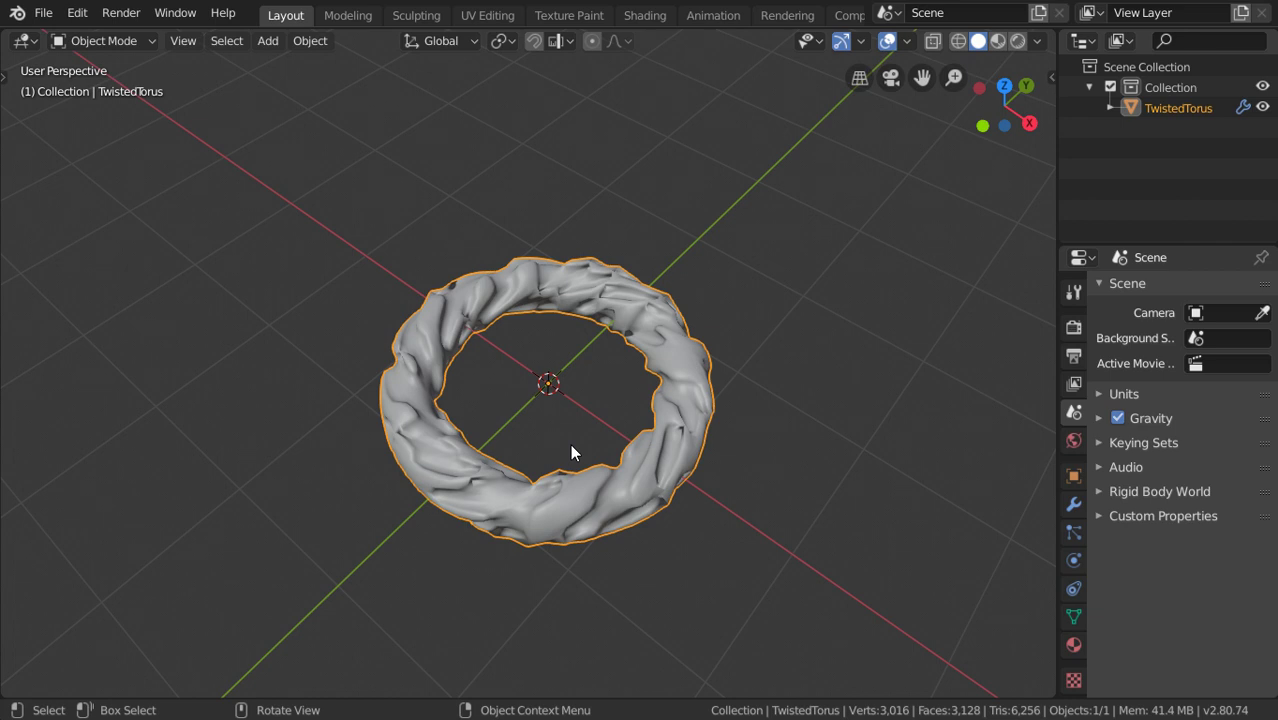
# Replace the torus with a torus knot and raise its knot type to 3.
pyautogui.press('Delete')
pyautogui.hotkey('shift', 'a')
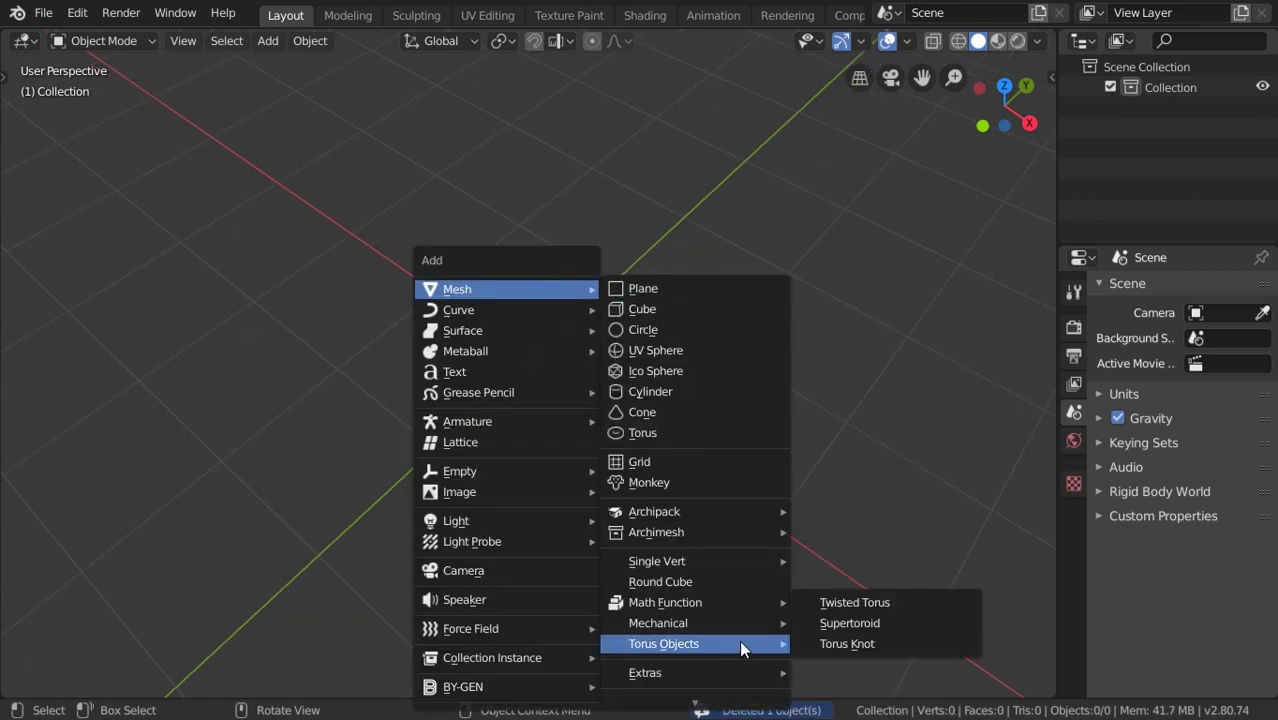
pyautogui.click(872, 643)
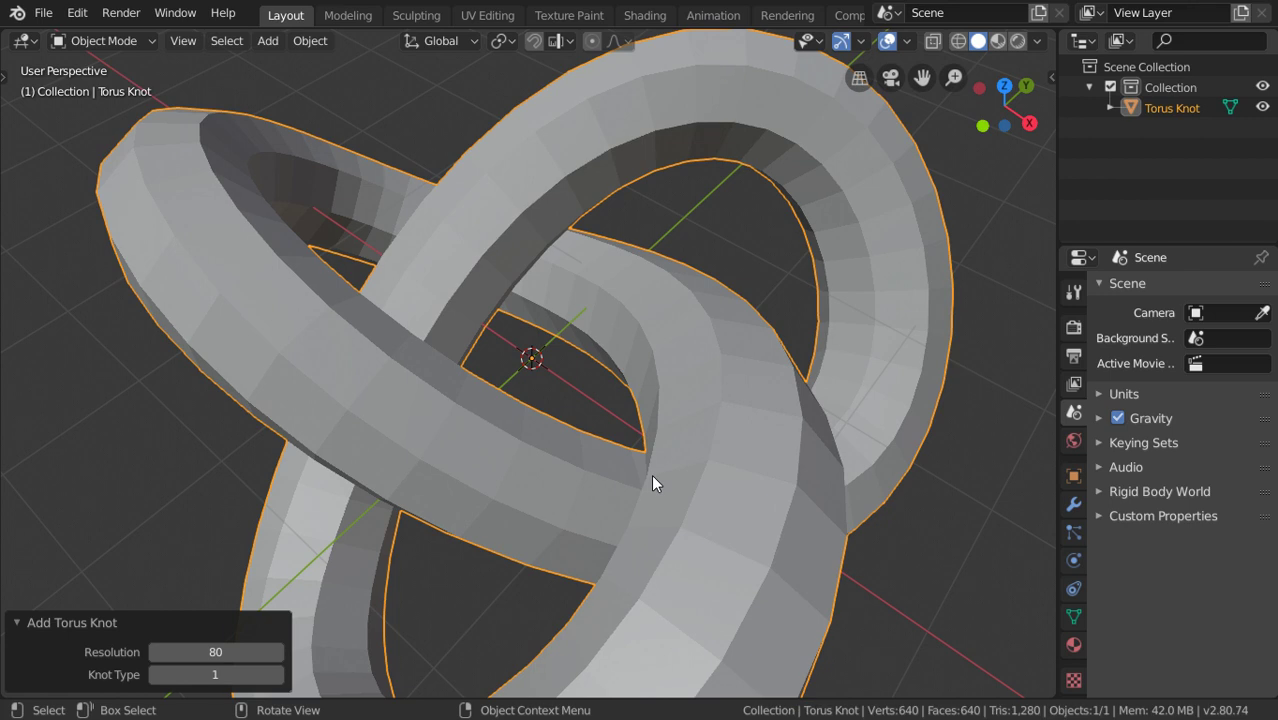
pyautogui.click(276, 675)
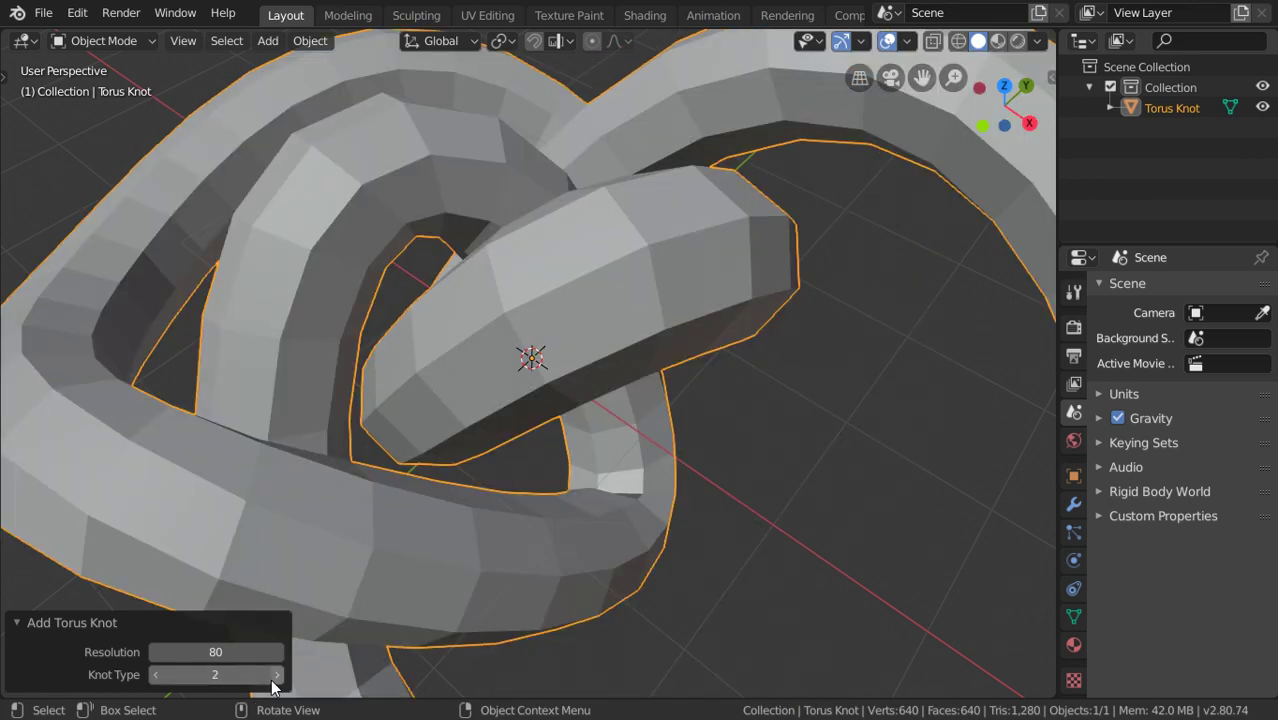
pyautogui.click(276, 675)
# Set the knot resolution to 100 and knot type to 2, then delete the knot.
pyautogui.scroll(-8, 326, 534)
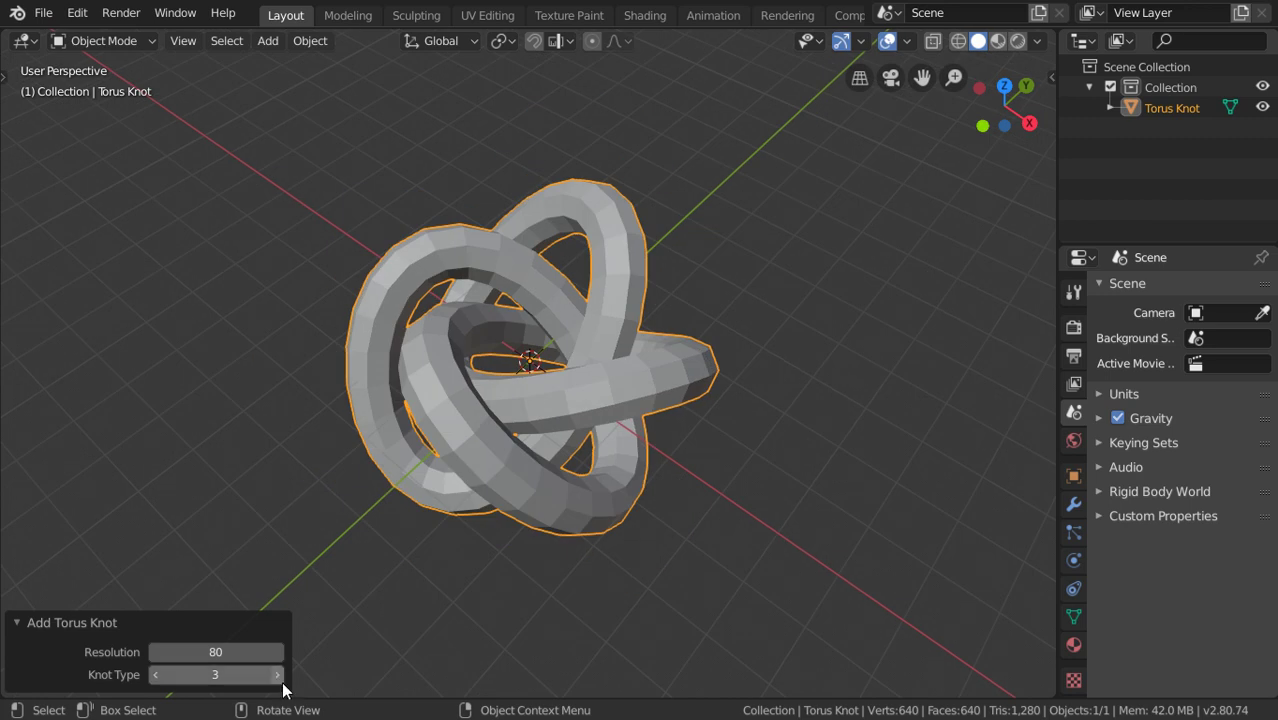
pyautogui.moveTo(180, 652)
pyautogui.mouseDown()
pyautogui.moveTo(120, 652)
pyautogui.moveTo(260, 652)
pyautogui.mouseUp()
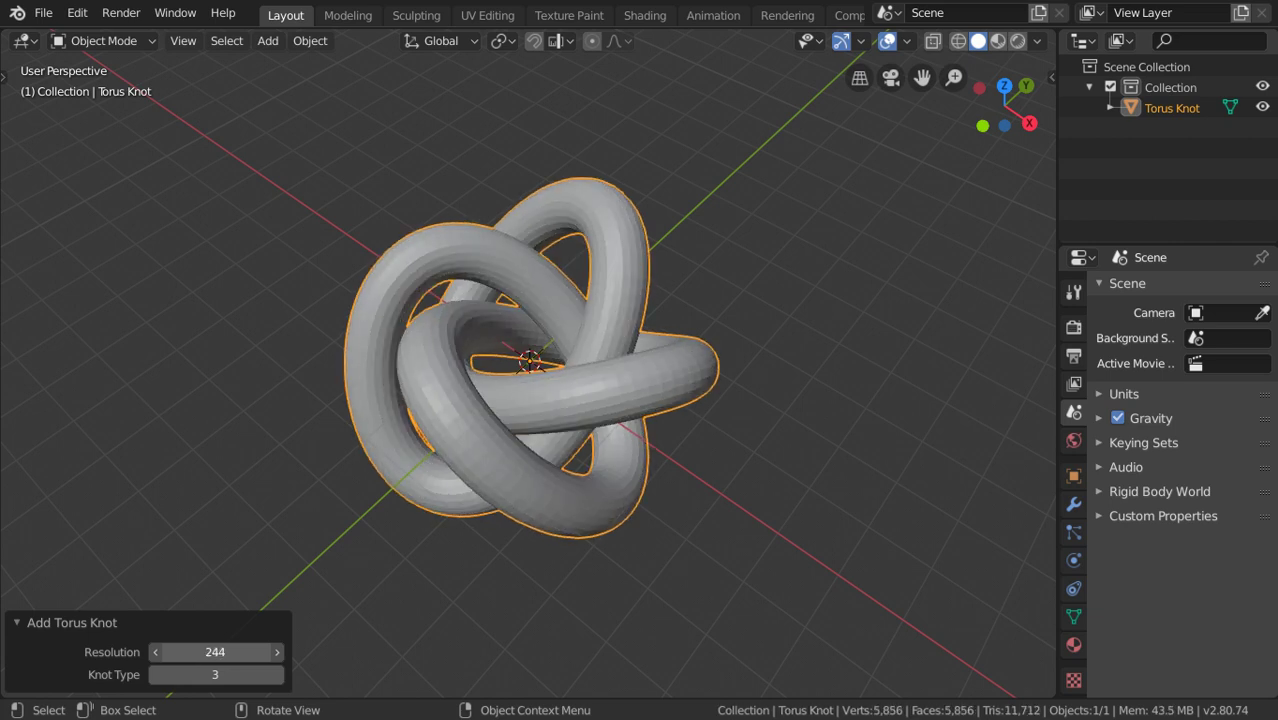
pyautogui.moveTo(260, 652); pyautogui.dragTo(180, 652)
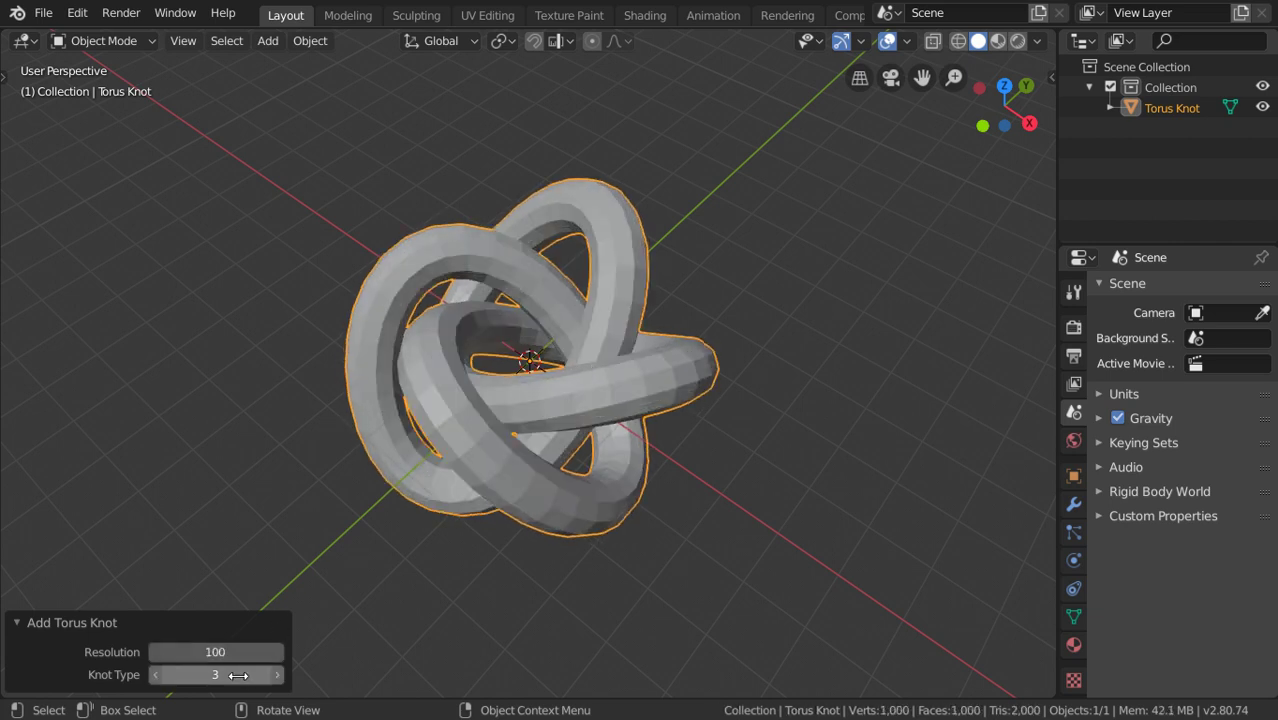
pyautogui.click(155, 675)
pyautogui.moveTo(572, 456)
pyautogui.mouseDown(button='middle')
pyautogui.moveTo(334, 403)
pyautogui.moveTo(533, 372)
pyautogui.moveTo(778, 366)
pyautogui.mouseUp(button='middle')
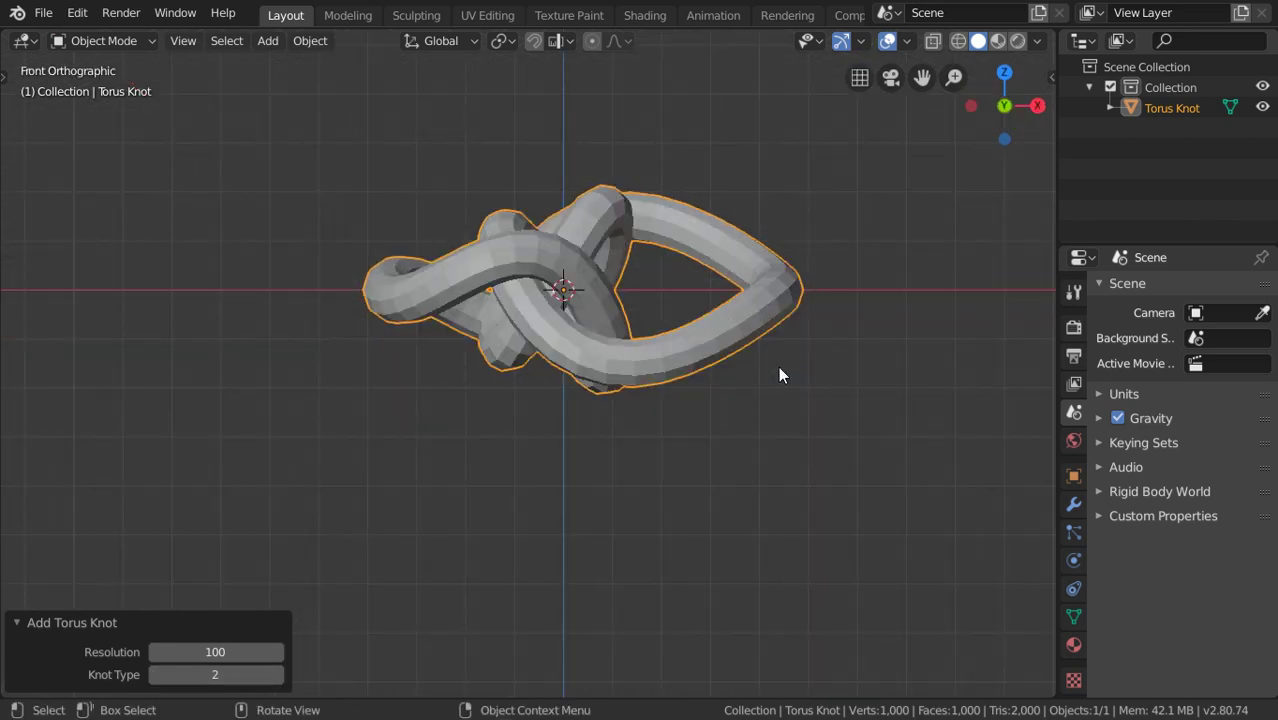
pyautogui.press('Delete')
pyautogui.hotkey('shift', 'a')
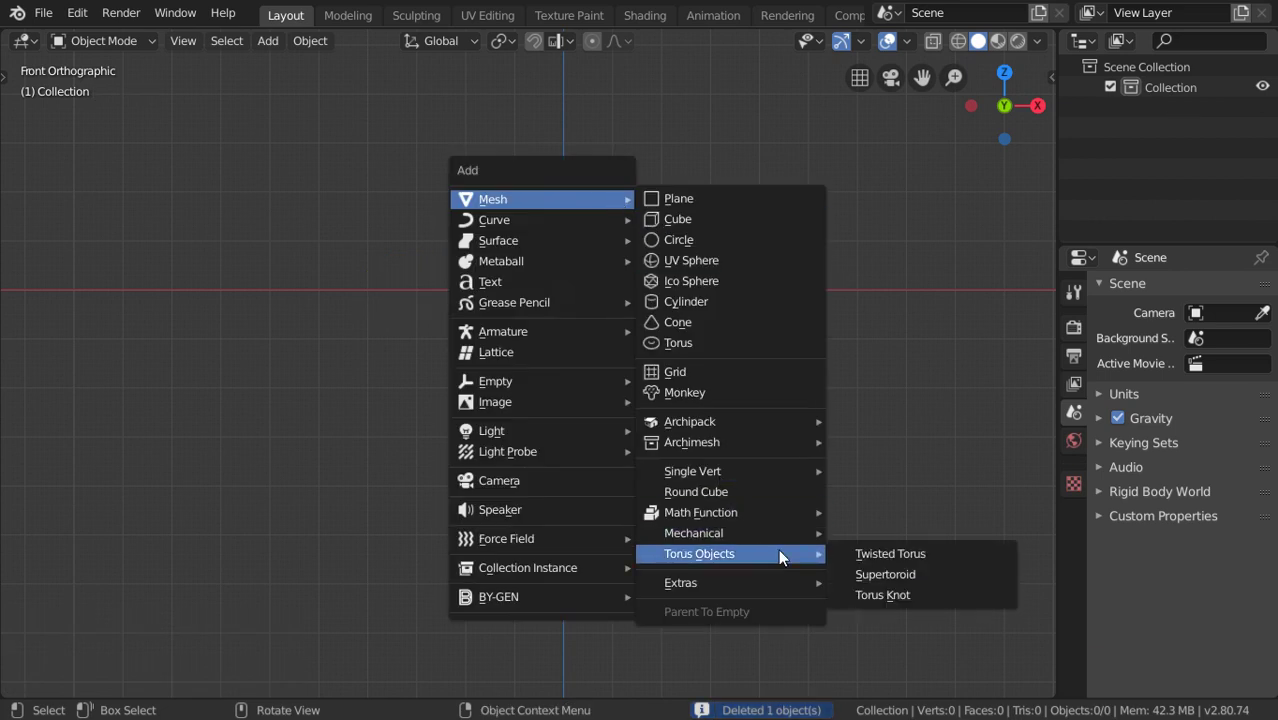
# Add a supertoroid, look at its presets, then delete it.
pyautogui.click(885, 574)
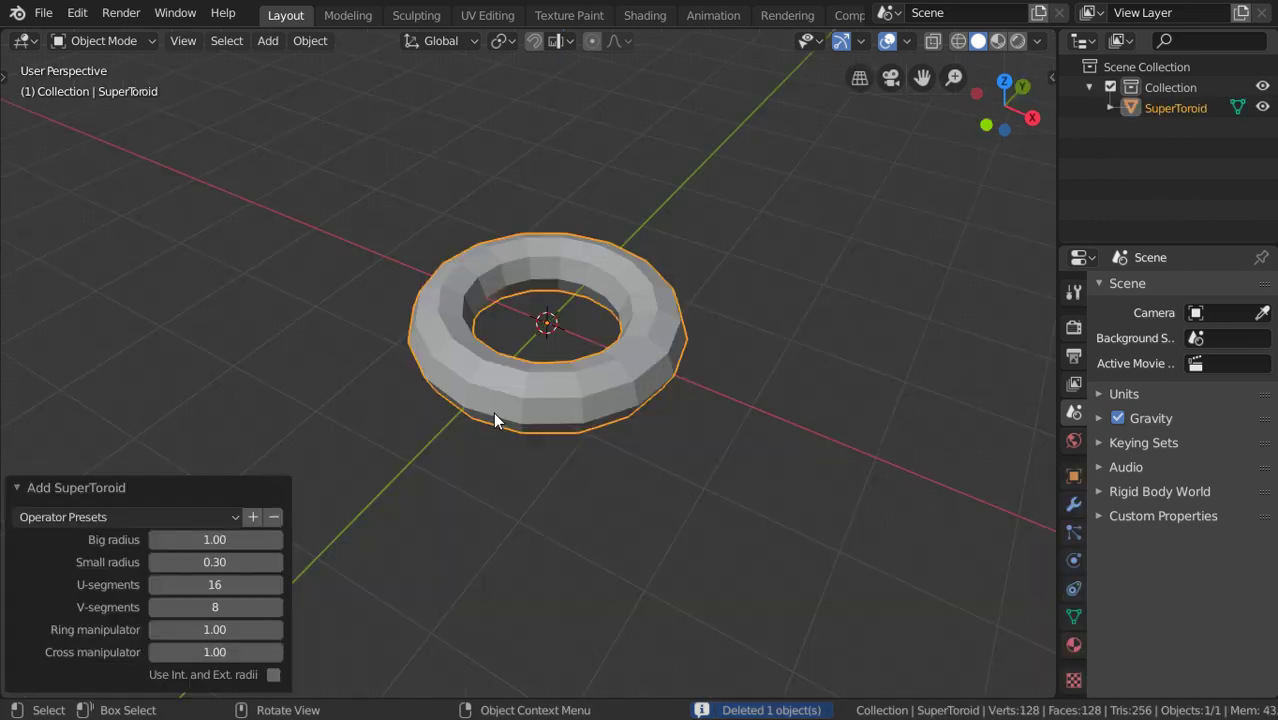
pyautogui.click(174, 518)
pyautogui.press('x')
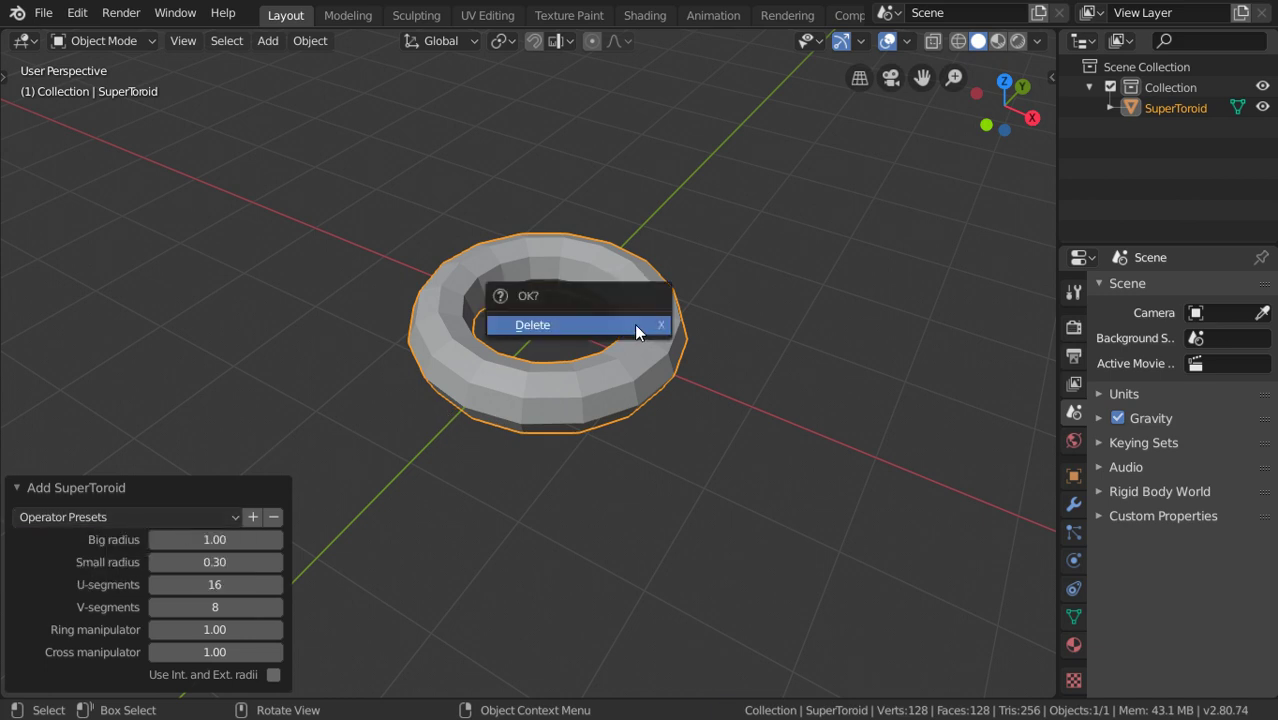
pyautogui.click(634, 323)
pyautogui.hotkey('shift', 'a')
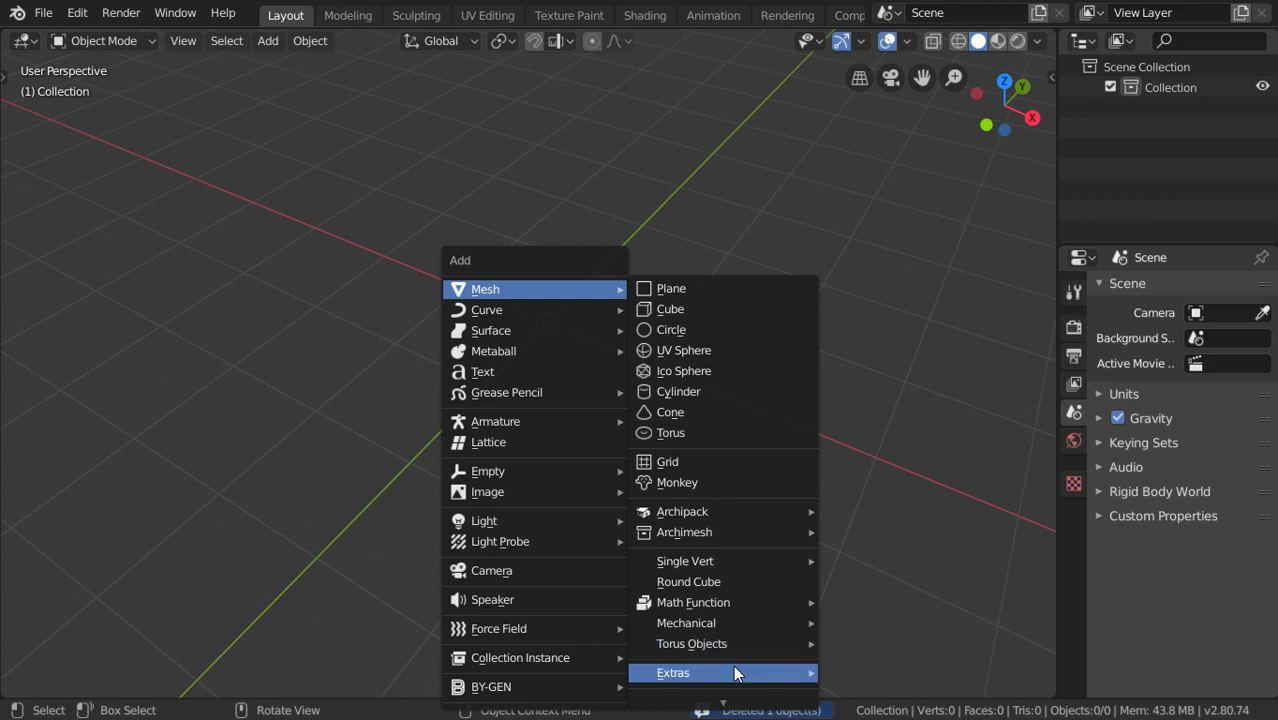
pyautogui.moveTo(722, 673)
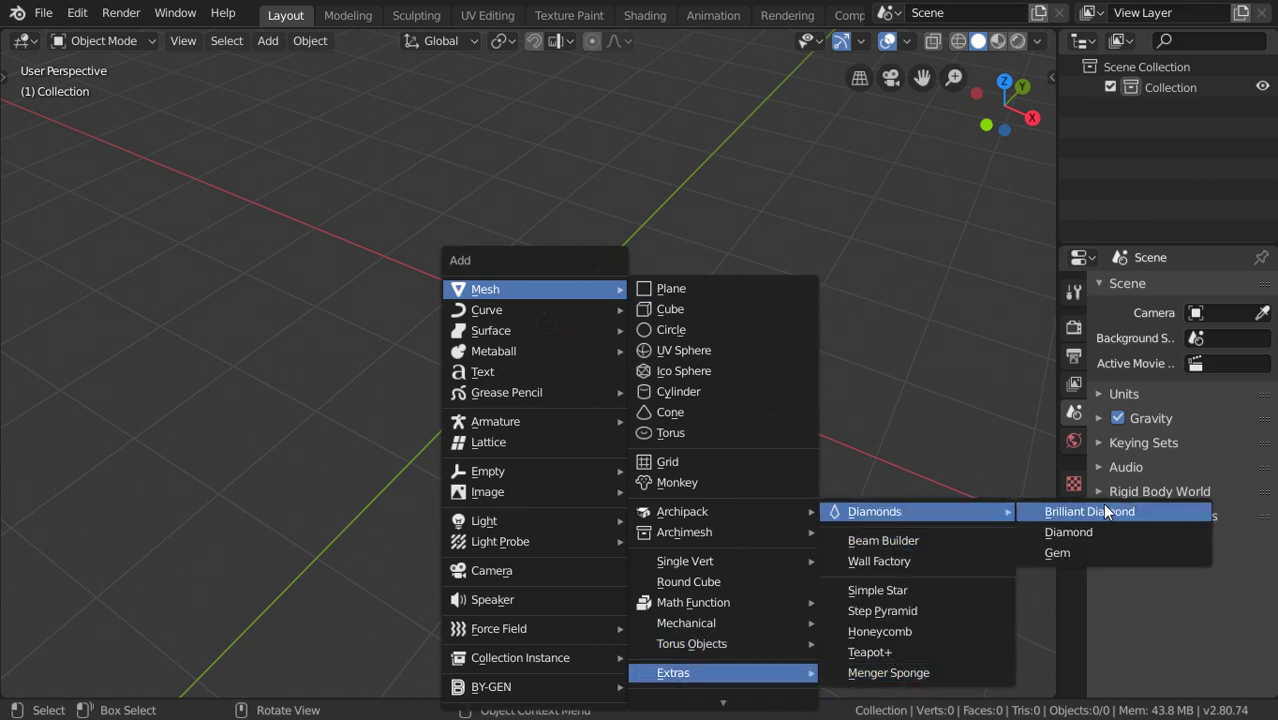
# Add a brilliant diamond with 0.32% table, 0.22% crown, 0.10% girdle, viewed from top.
pyautogui.click(1103, 507)
pyautogui.moveTo(639, 387); pyautogui.dragTo(645, 366, button='middle')
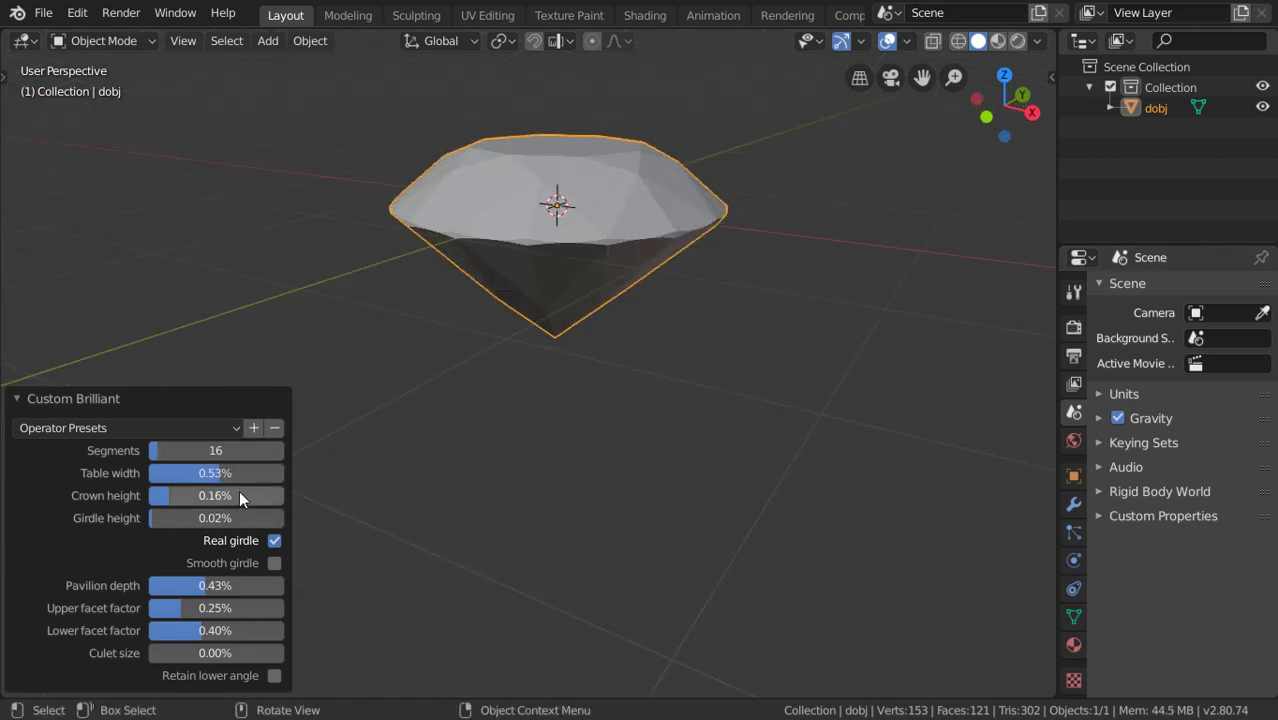
pyautogui.moveTo(239, 495)
pyautogui.mouseDown()
pyautogui.moveTo(275, 494)
pyautogui.moveTo(259, 514)
pyautogui.moveTo(191, 499)
pyautogui.moveTo(181, 468)
pyautogui.moveTo(218, 495)
pyautogui.mouseUp()
pyautogui.moveTo(300, 450)
pyautogui.mouseDown(button='middle')
pyautogui.moveTo(553, 362)
pyautogui.moveTo(401, 419)
pyautogui.moveTo(553, 324)
pyautogui.mouseUp(button='middle')
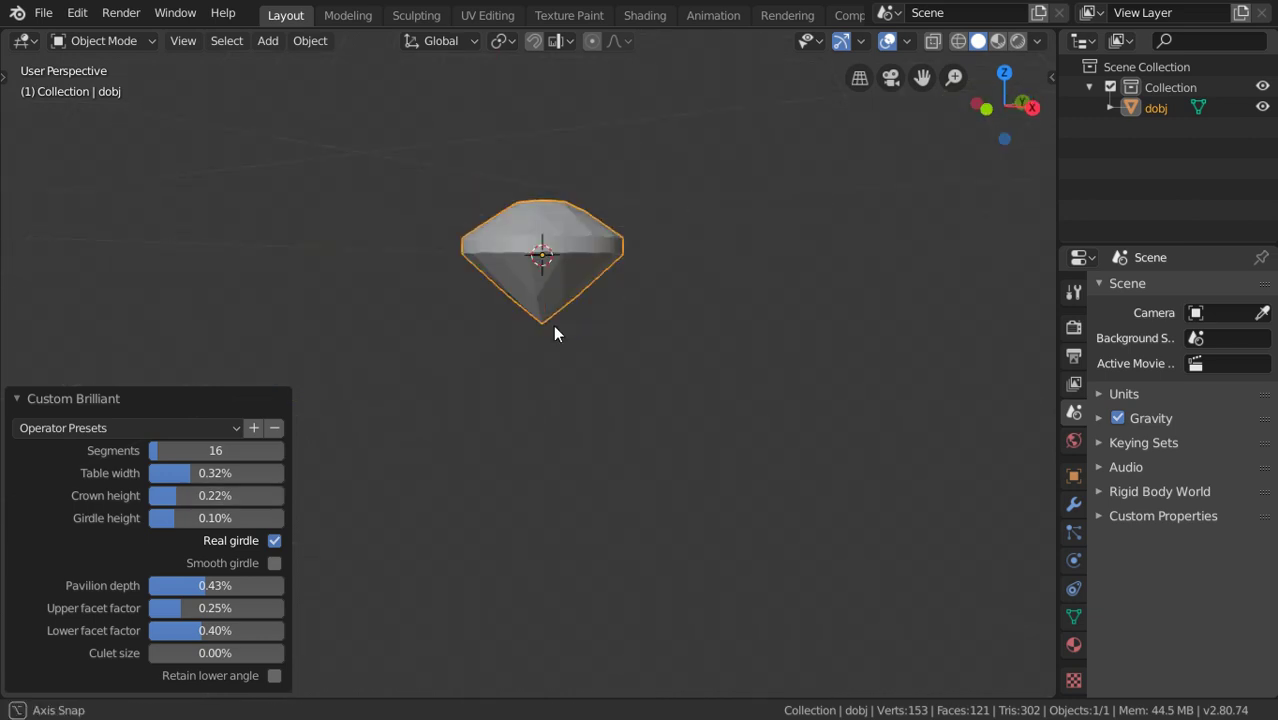
pyautogui.press('KP_5')
pyautogui.press('KP_7')
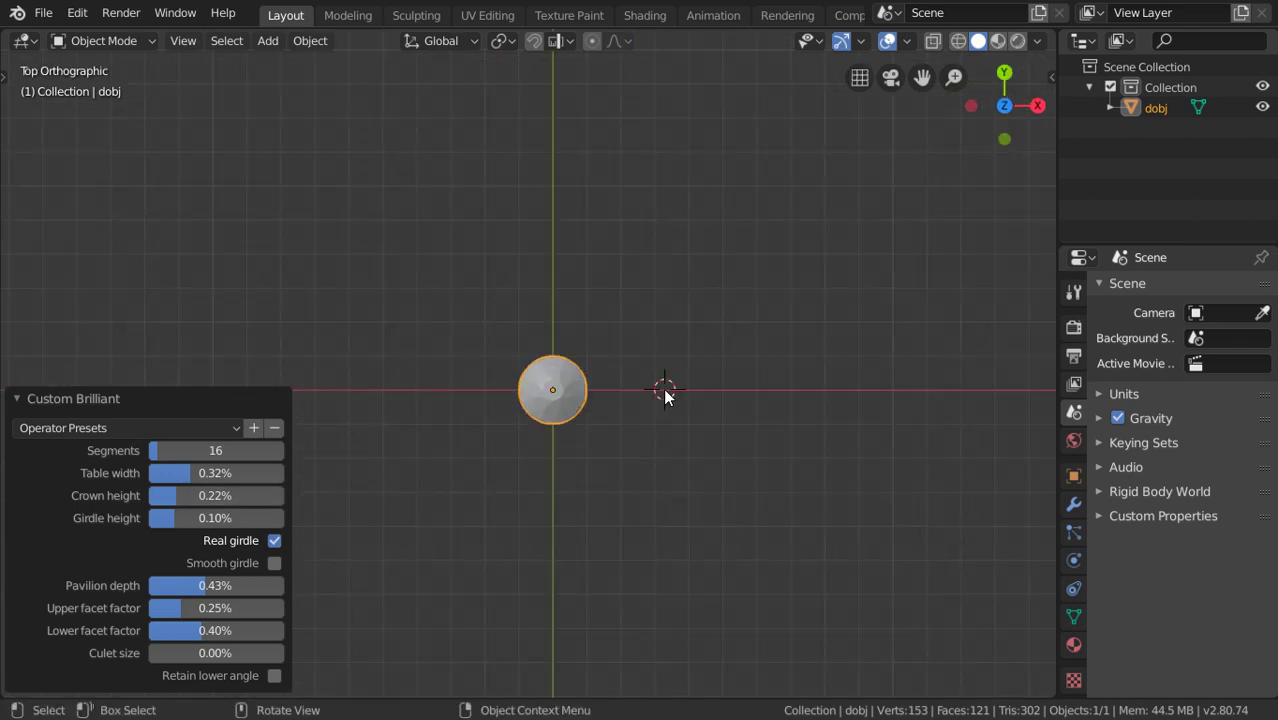
# Add a resolution-5 teapot and move it along X away from the diamond.
pyautogui.hotkey('shift', 'a')
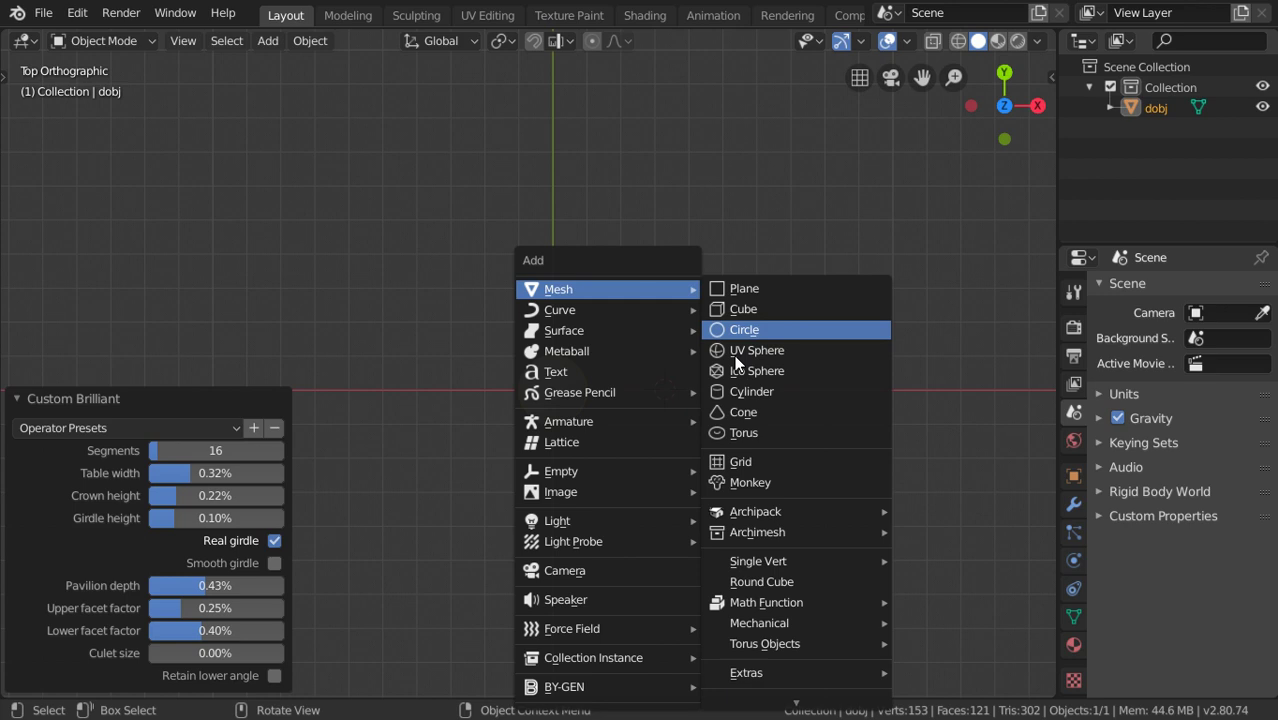
pyautogui.moveTo(746, 673)
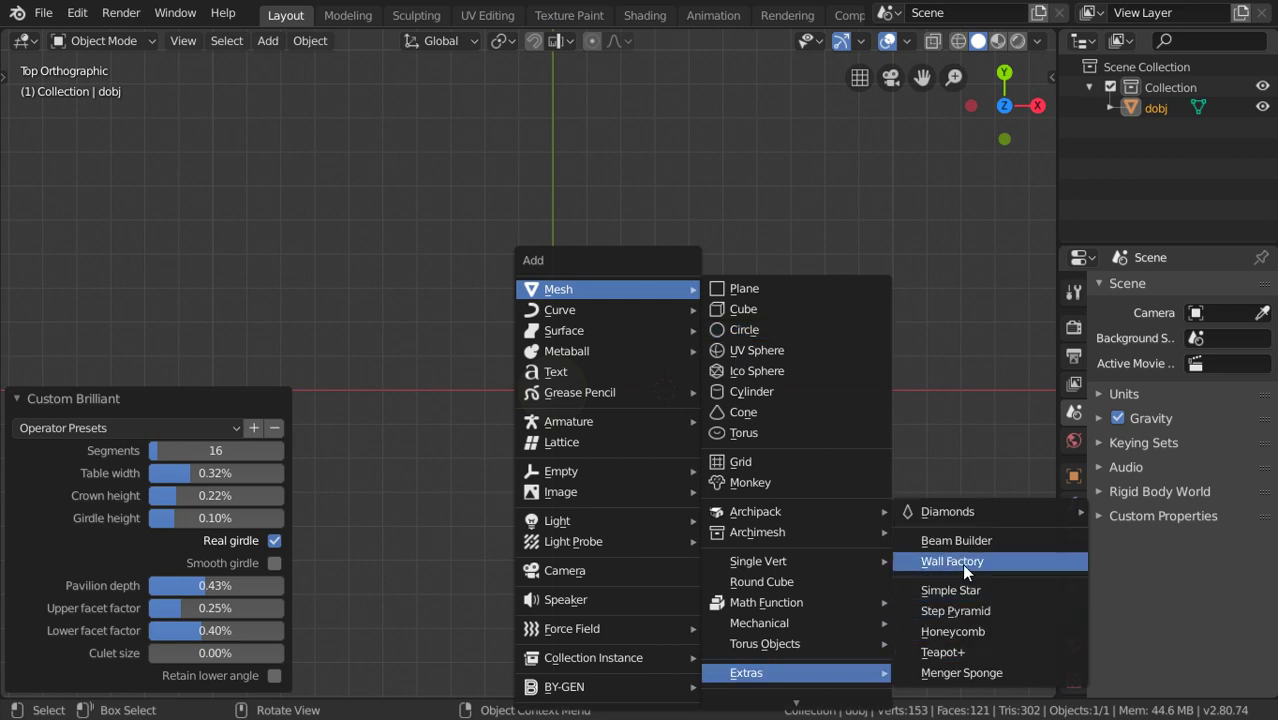
pyautogui.click(977, 646)
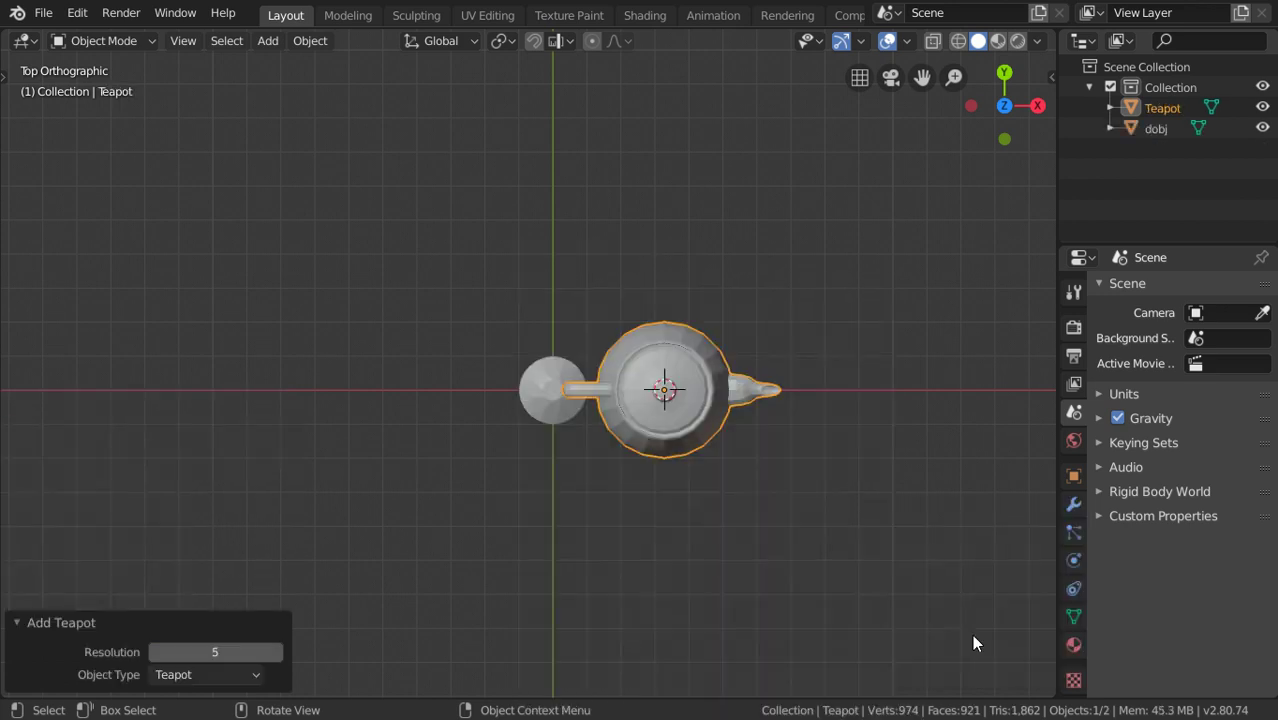
pyautogui.moveTo(971, 634); pyautogui.dragTo(667, 305, button='middle')
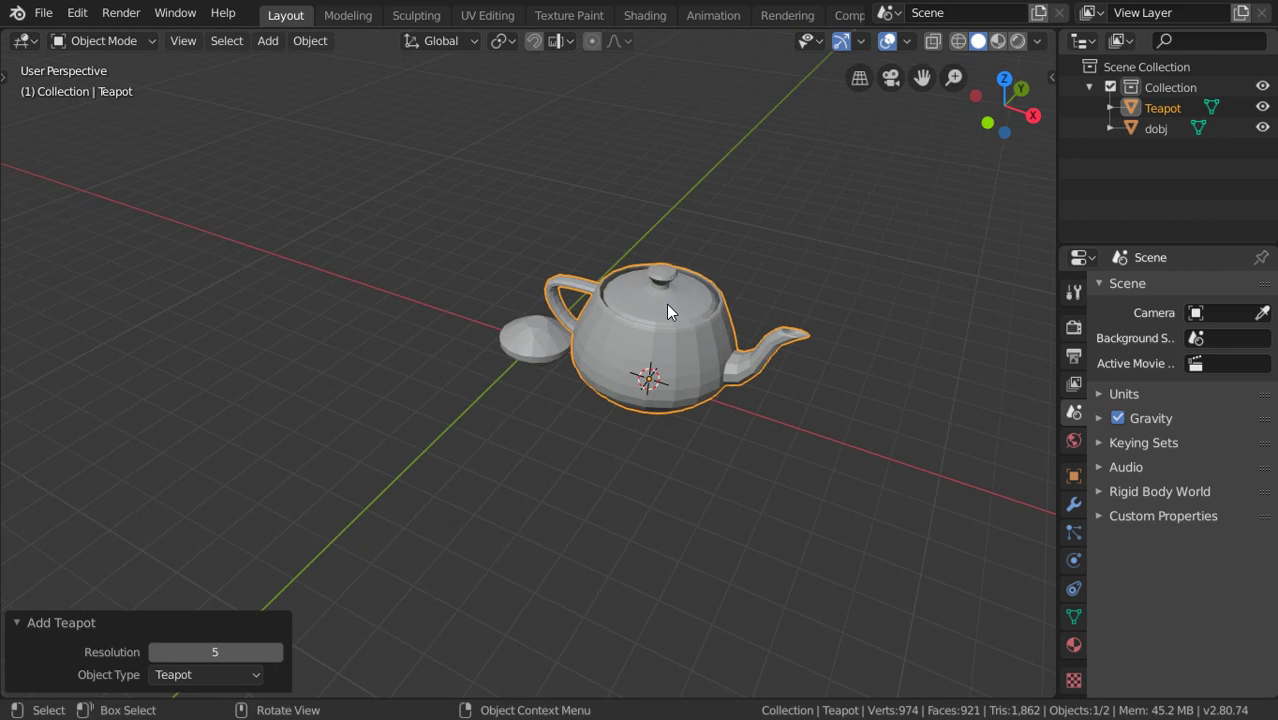
pyautogui.press('g')
pyautogui.press('x')
pyautogui.press('Return')
pyautogui.hotkey('shift', 'a')
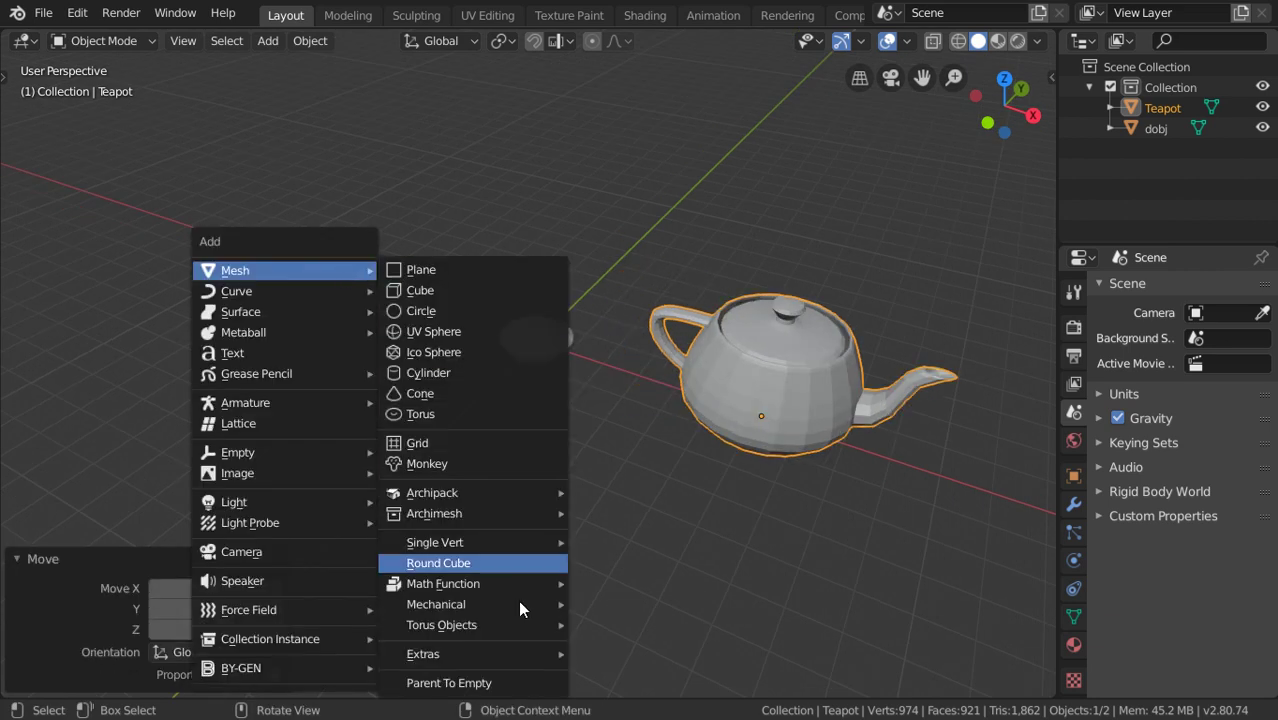
pyautogui.moveTo(472, 654)
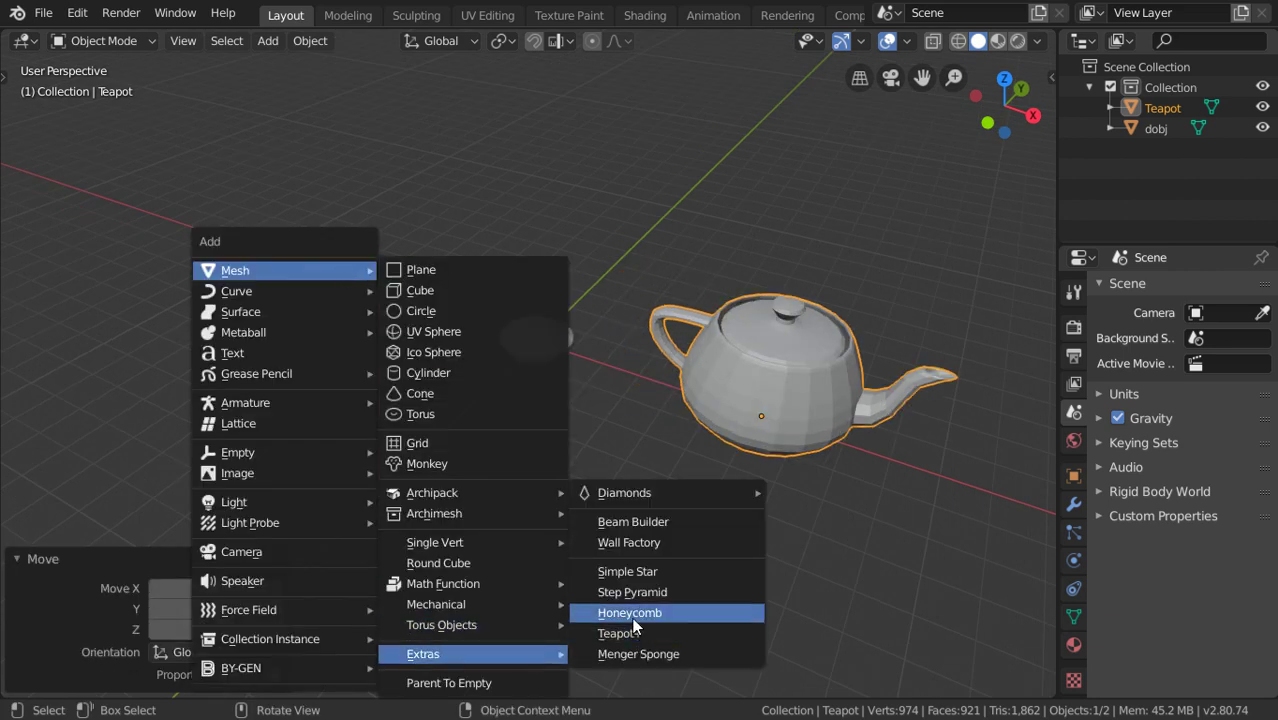
# Add a 2×2 honeycomb with 1.00 cell diameter and 0.10 edge width.
pyautogui.click(630, 613)
pyautogui.moveTo(632, 617)
pyautogui.mouseDown(button='middle')
pyautogui.moveTo(387, 376)
pyautogui.moveTo(387, 413)
pyautogui.moveTo(578, 373)
pyautogui.mouseUp(button='middle')
pyautogui.scroll(4, 387, 413)
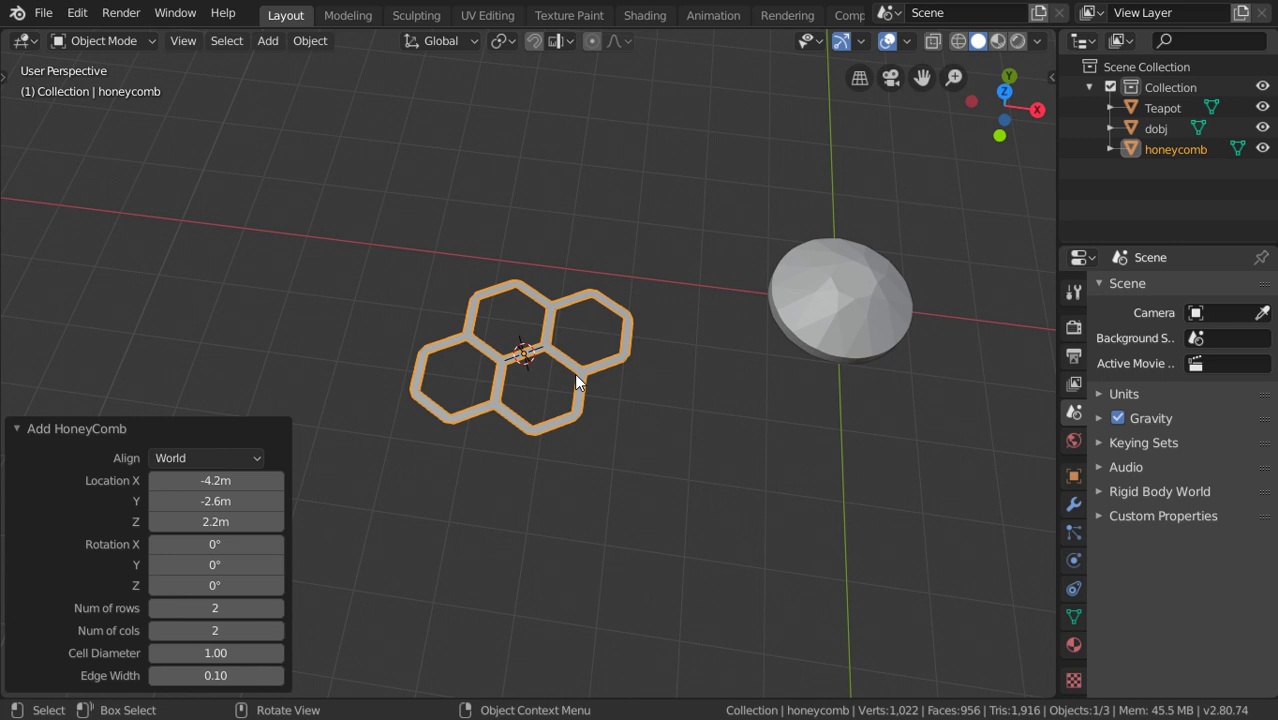
pyautogui.click(470, 402)
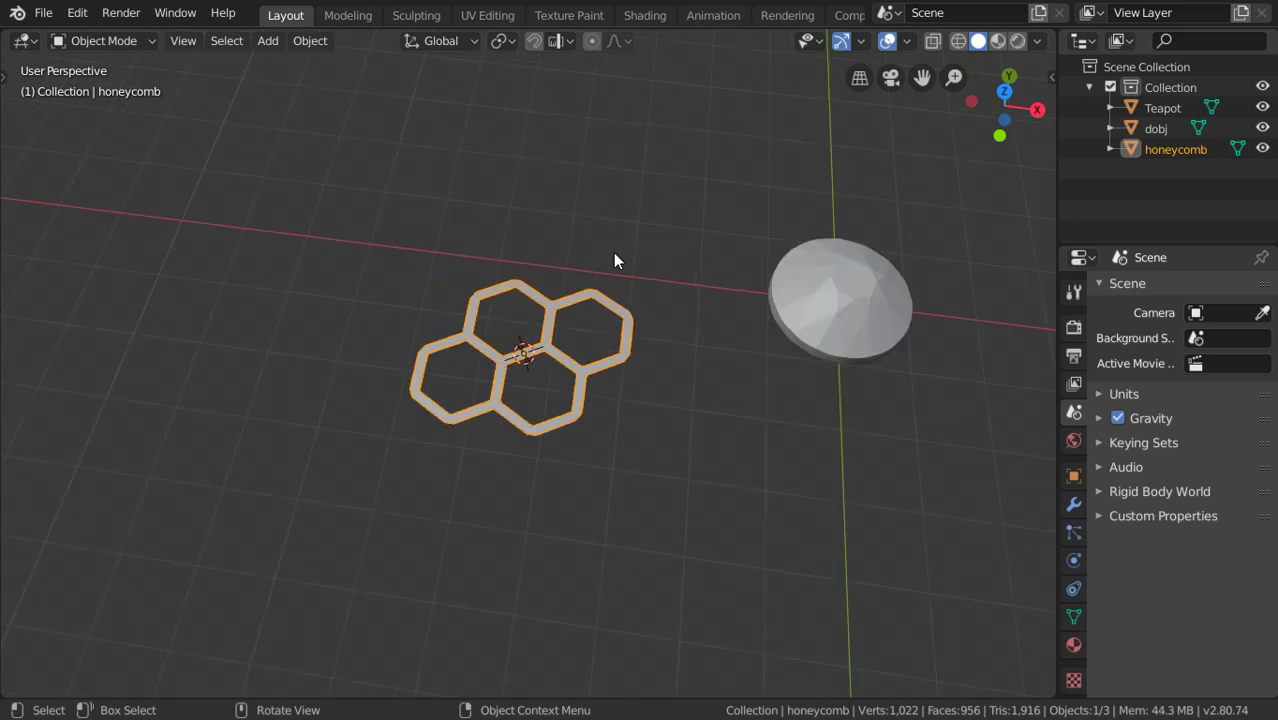
pyautogui.hotkey('shift', 'a')
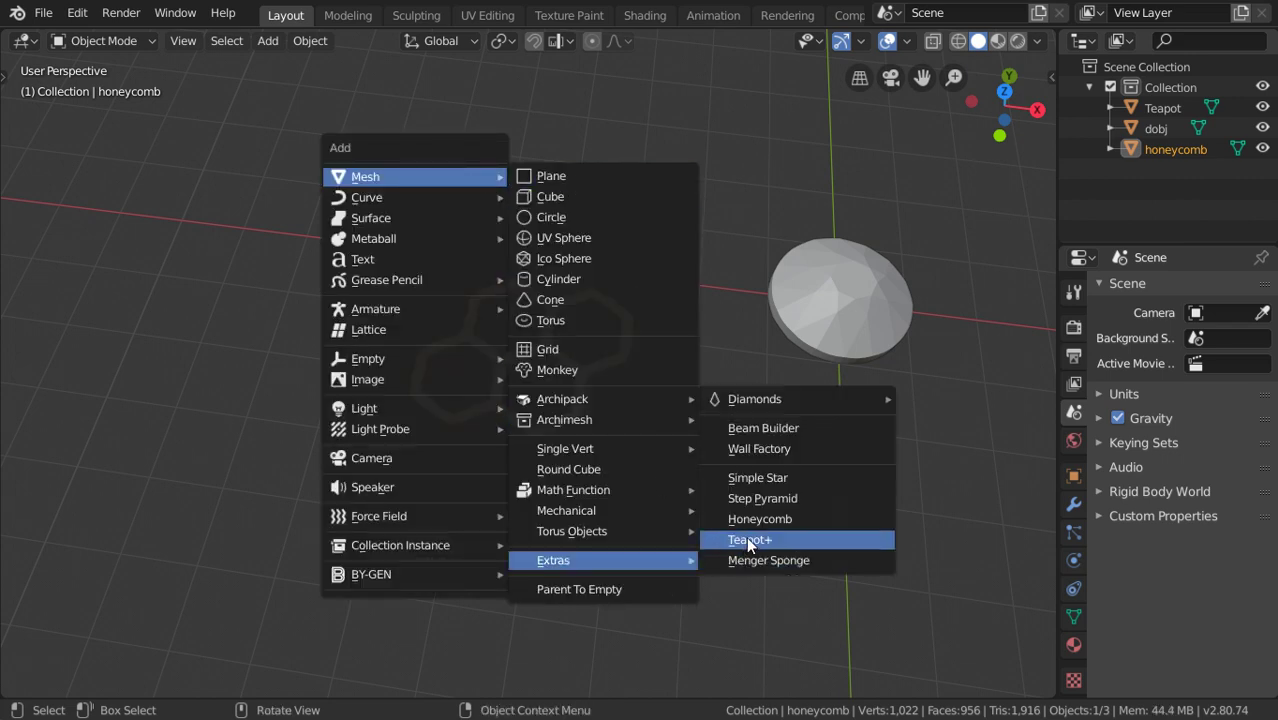
# Add another honeycomb and set it to 20 rows by 30 columns.
pyautogui.click(754, 520)
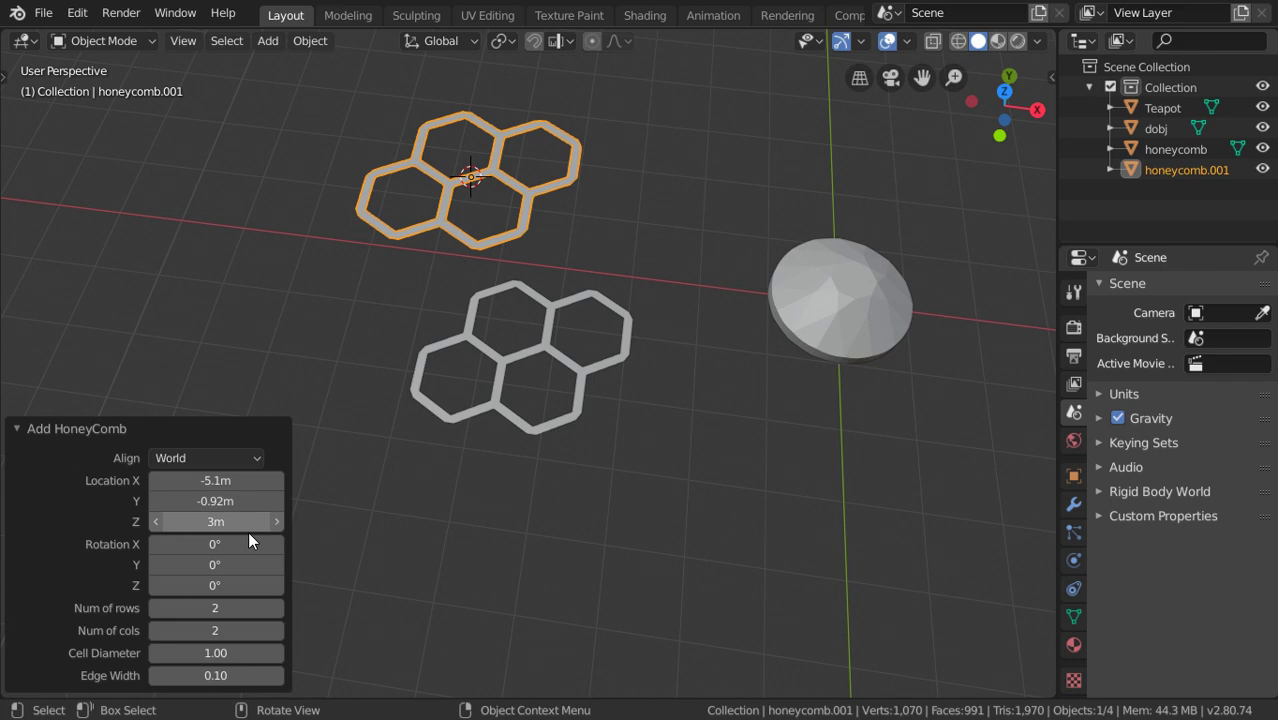
pyautogui.click(207, 604)
pyautogui.write('20')
pyautogui.press('Return')
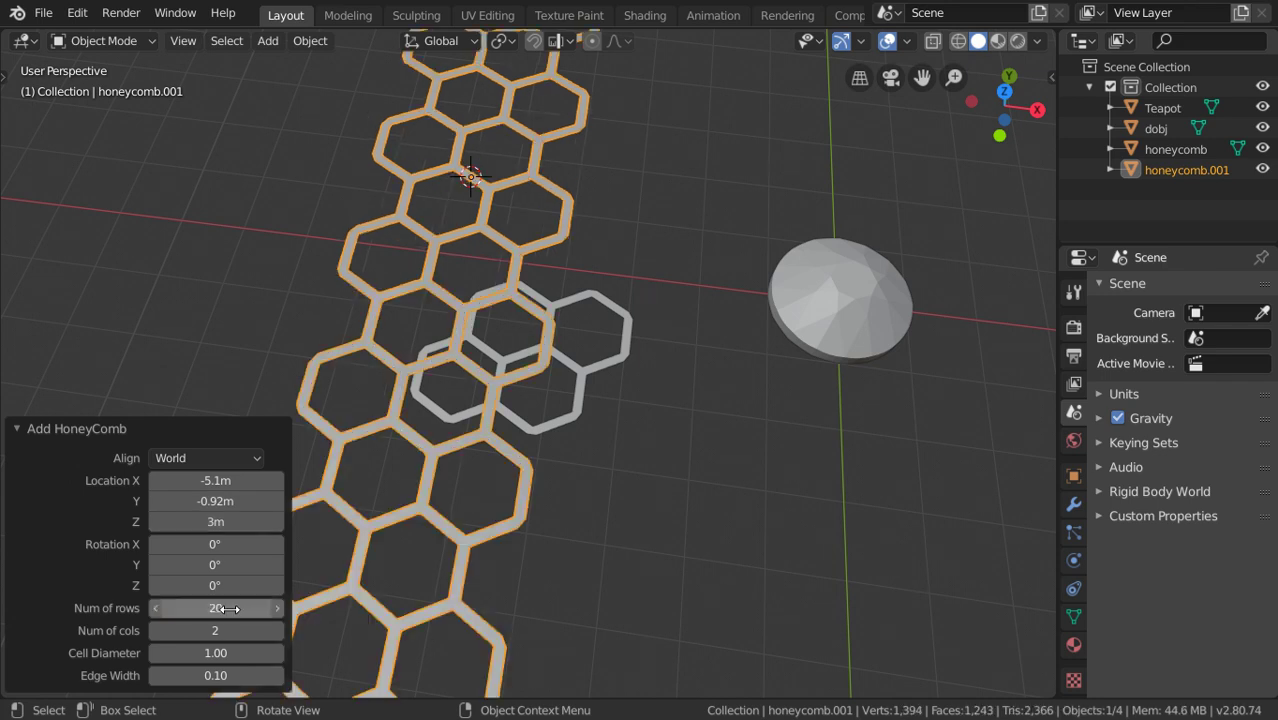
pyautogui.click(220, 648)
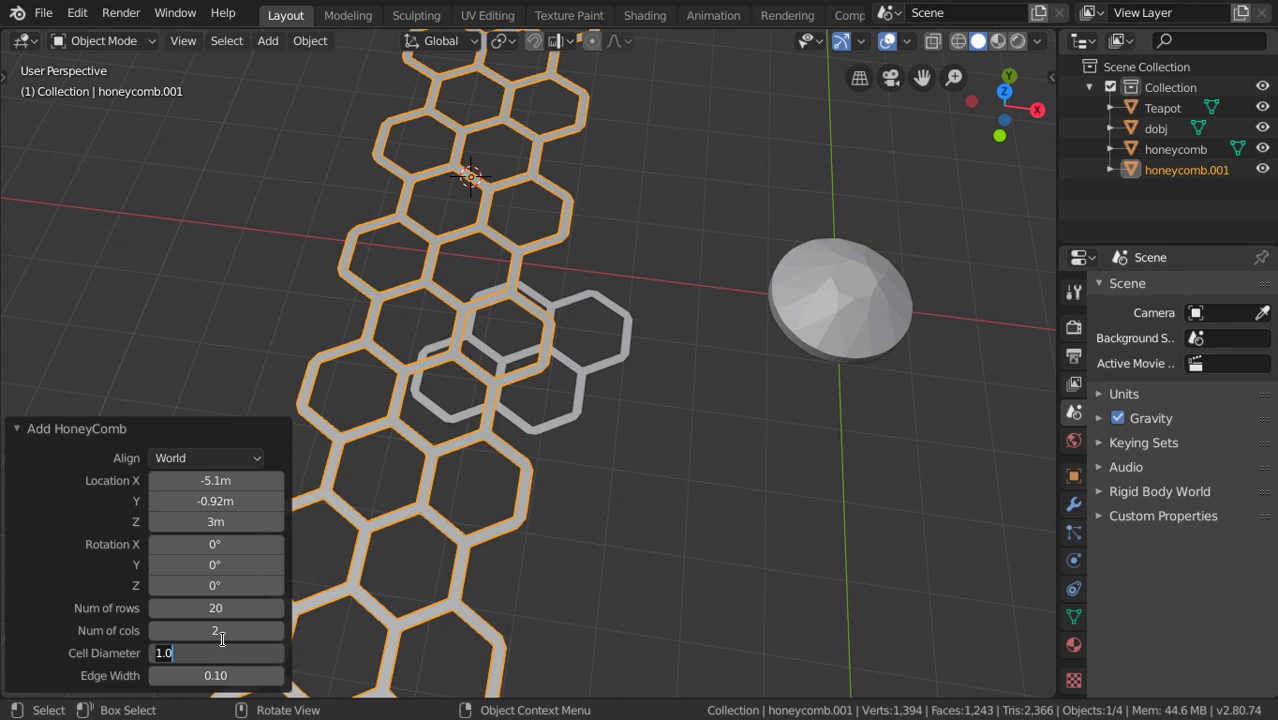
pyautogui.click(222, 631)
pyautogui.write('30')
pyautogui.press('Return')
pyautogui.scroll(-7, 447, 362)
pyautogui.scroll(4, 447, 362)
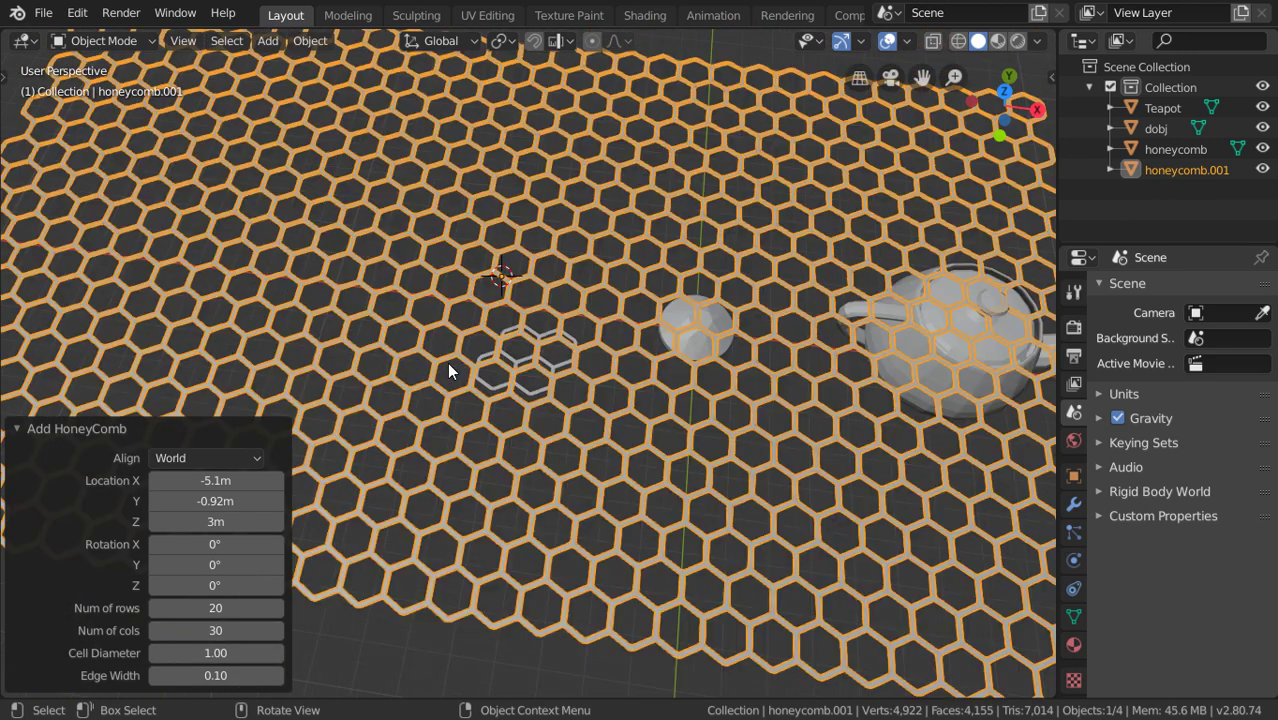
pyautogui.scroll(2, 447, 362)
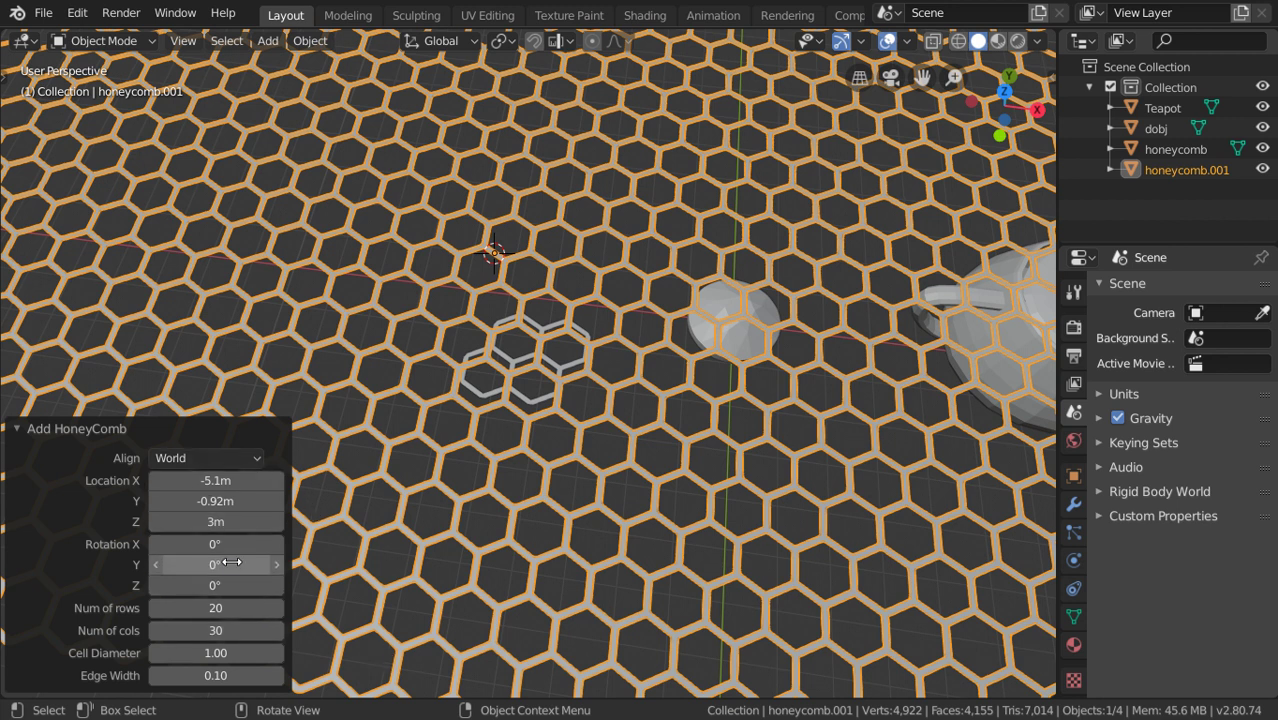
# Tilt the honeycomb -1.3° on X, with 0.94 cell diameter and 0.15 edge width.
pyautogui.moveTo(227, 552); pyautogui.dragTo(200, 544)
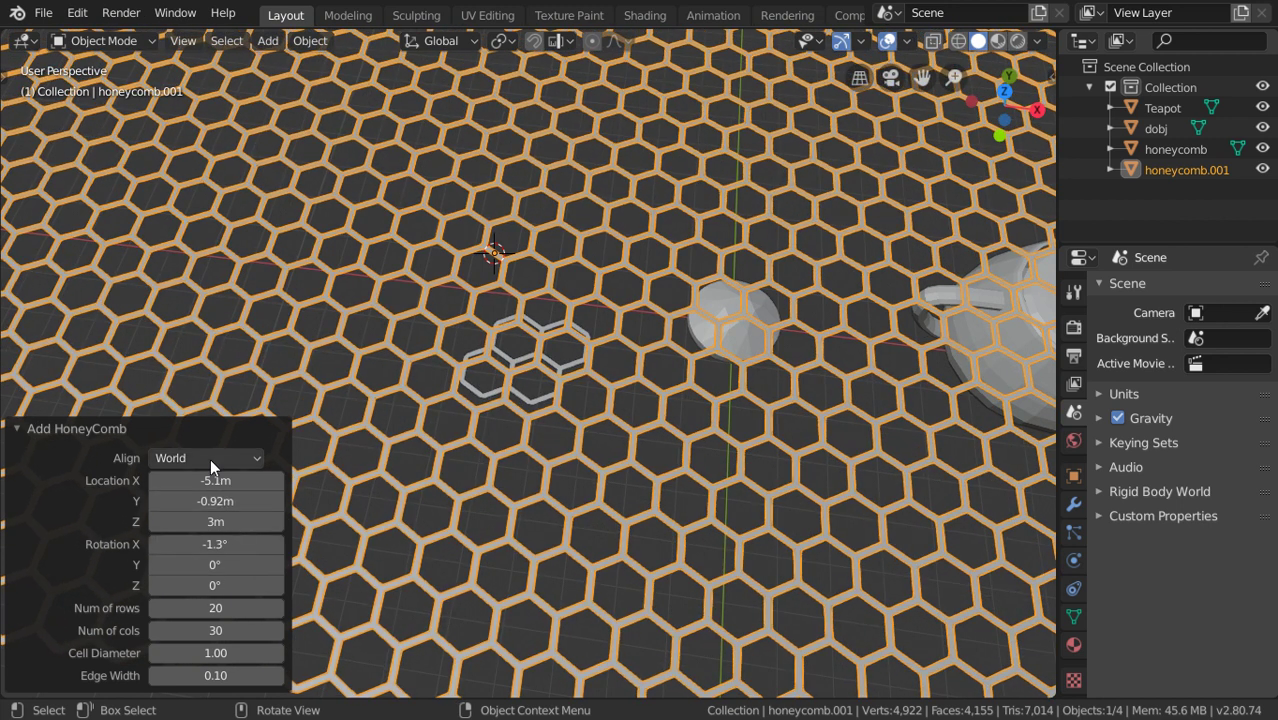
pyautogui.moveTo(221, 654)
pyautogui.mouseDown()
pyautogui.moveTo(190, 654)
pyautogui.moveTo(260, 653)
pyautogui.moveTo(260, 675)
pyautogui.moveTo(161, 680)
pyautogui.mouseUp()
pyautogui.click(161, 680)
pyautogui.click(161, 680)
pyautogui.click(161, 680)
pyautogui.click(161, 680)
pyautogui.click(161, 680)
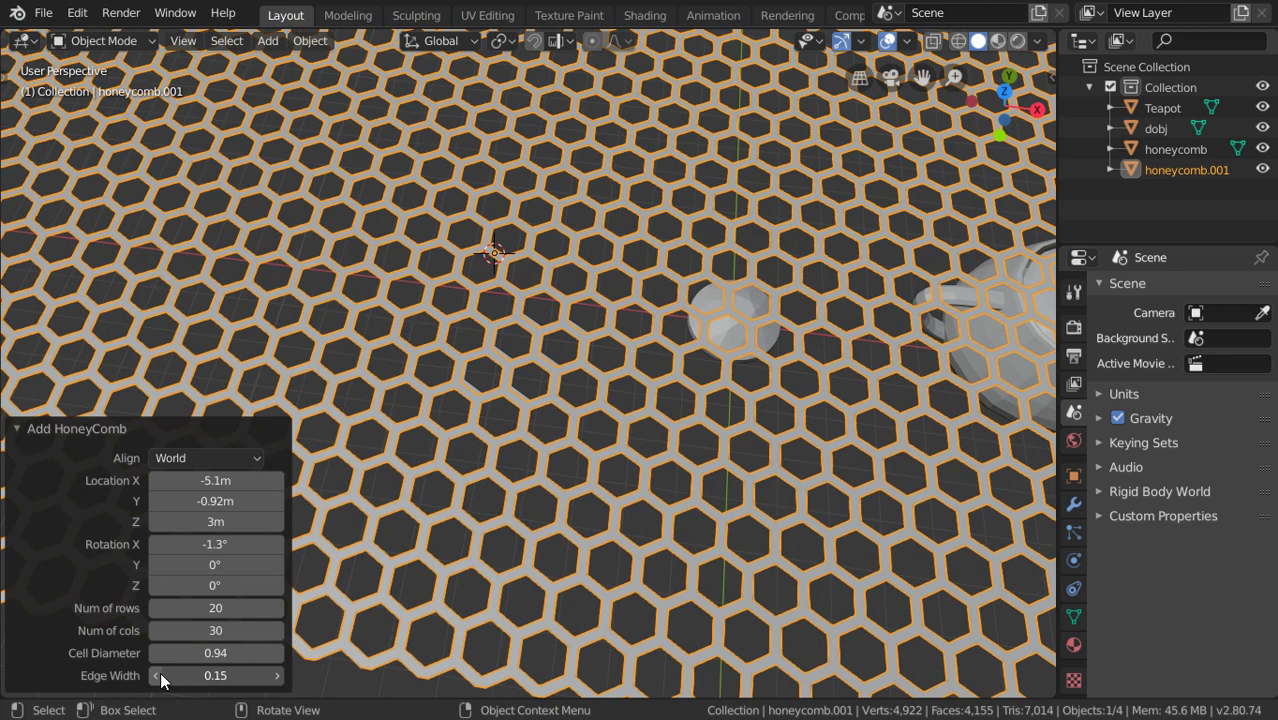
# Extrude all faces of the 20×30 honeycomb into walls, then view it from the top.
pyautogui.press('Tab')
pyautogui.scroll(5, 600, 405)
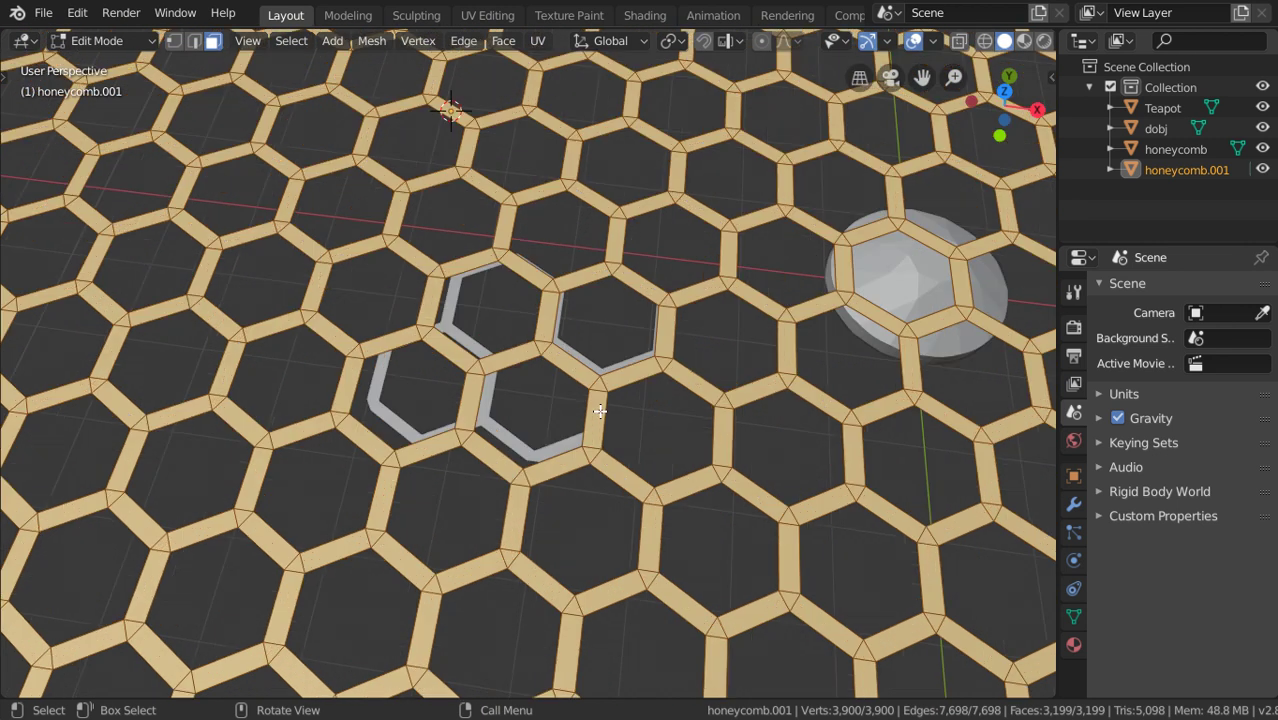
pyautogui.moveTo(600, 410); pyautogui.dragTo(552, 331, button='middle')
pyautogui.scroll(-3, 556, 330)
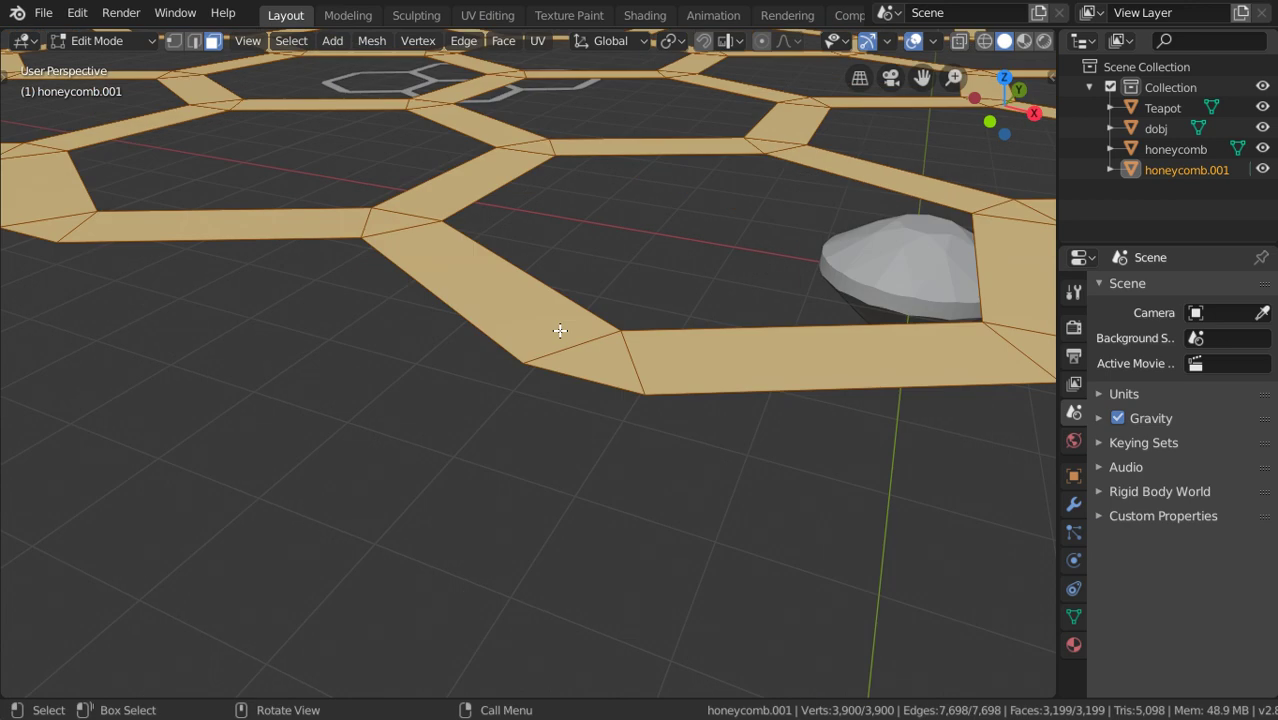
pyautogui.press('e')
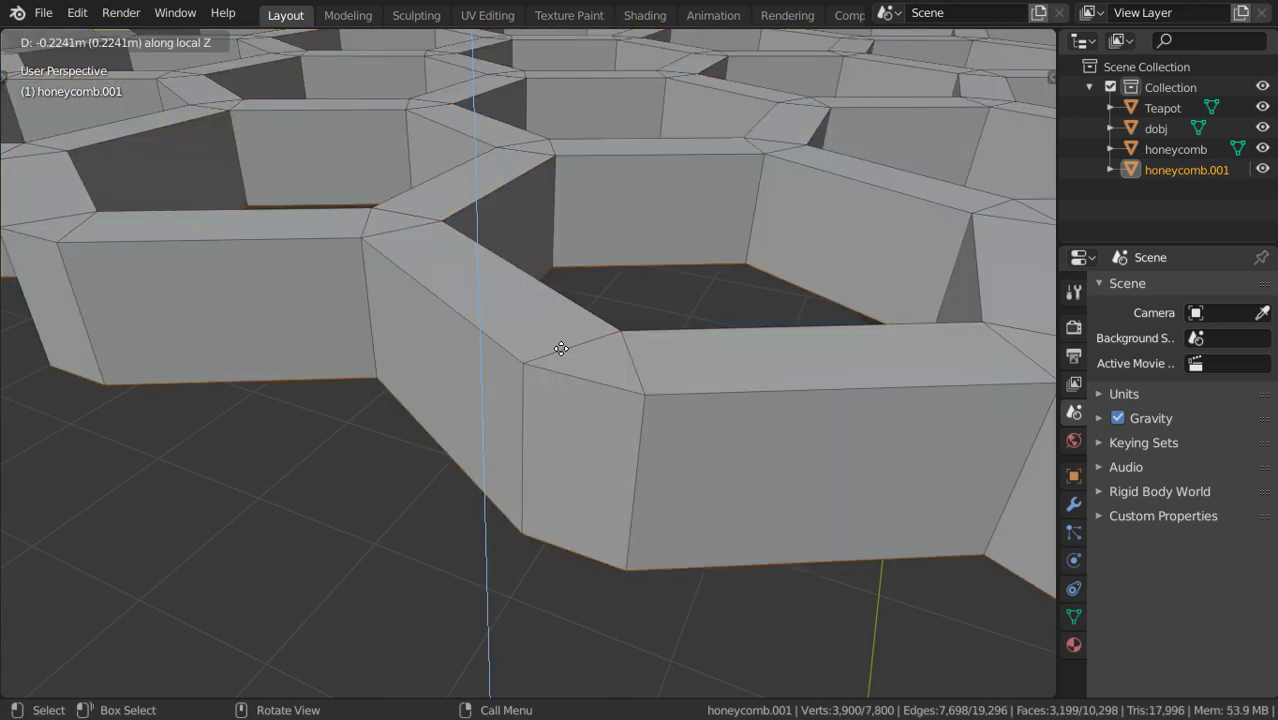
pyautogui.click(561, 348)
pyautogui.press('Tab')
pyautogui.scroll(-8, 561, 346)
pyautogui.scroll(-4, 560, 336)
pyautogui.moveTo(560, 336); pyautogui.dragTo(563, 395, button='middle')
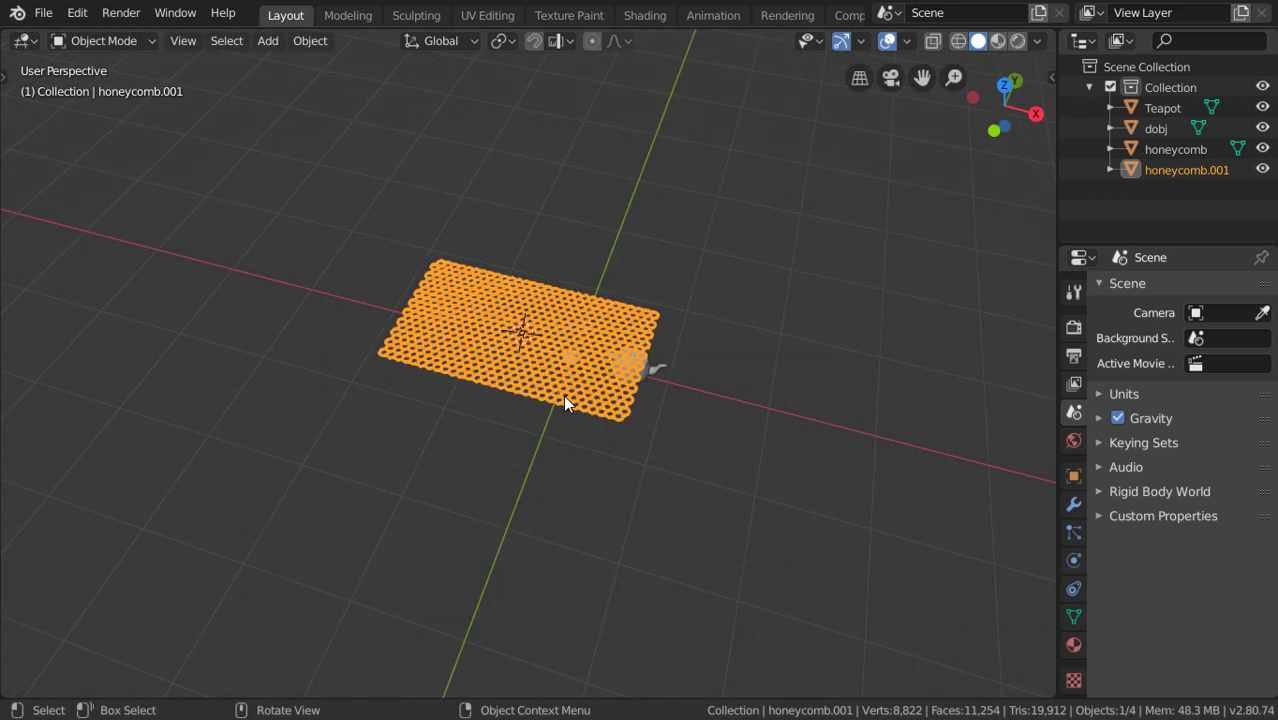
pyautogui.press('KP_7')
pyautogui.hotkey('shift', 'a')
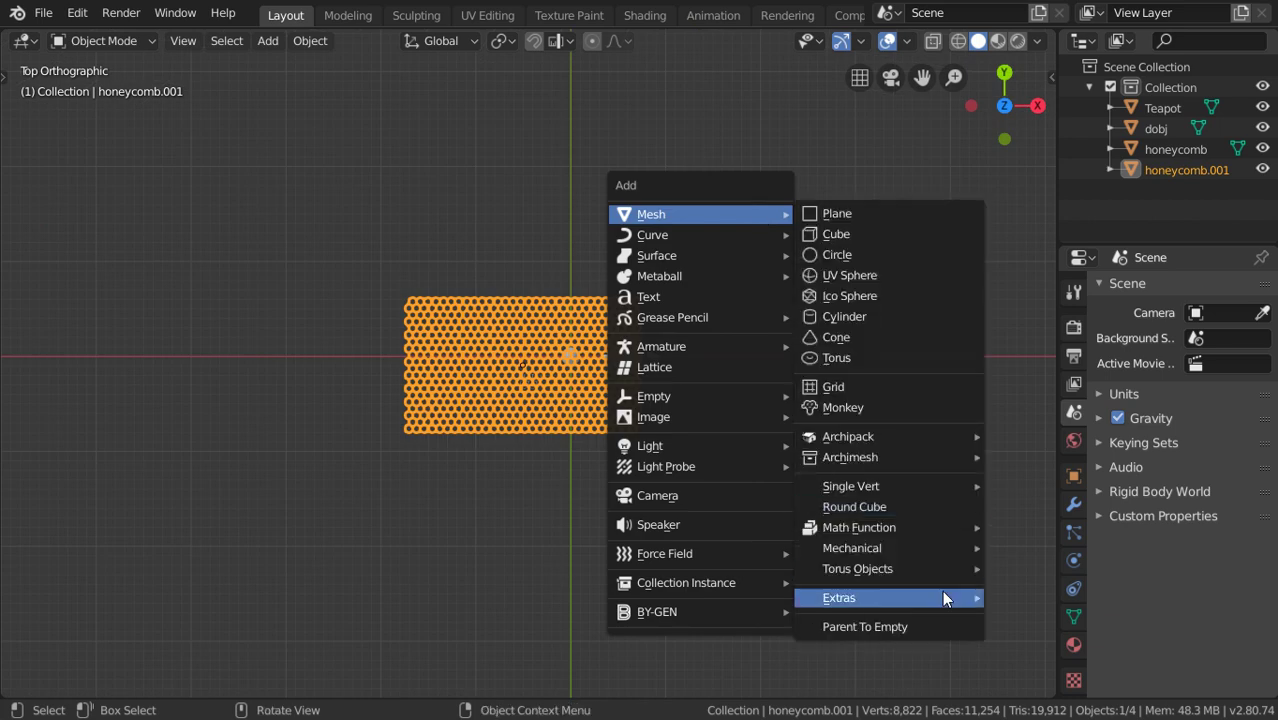
pyautogui.moveTo(839, 597)
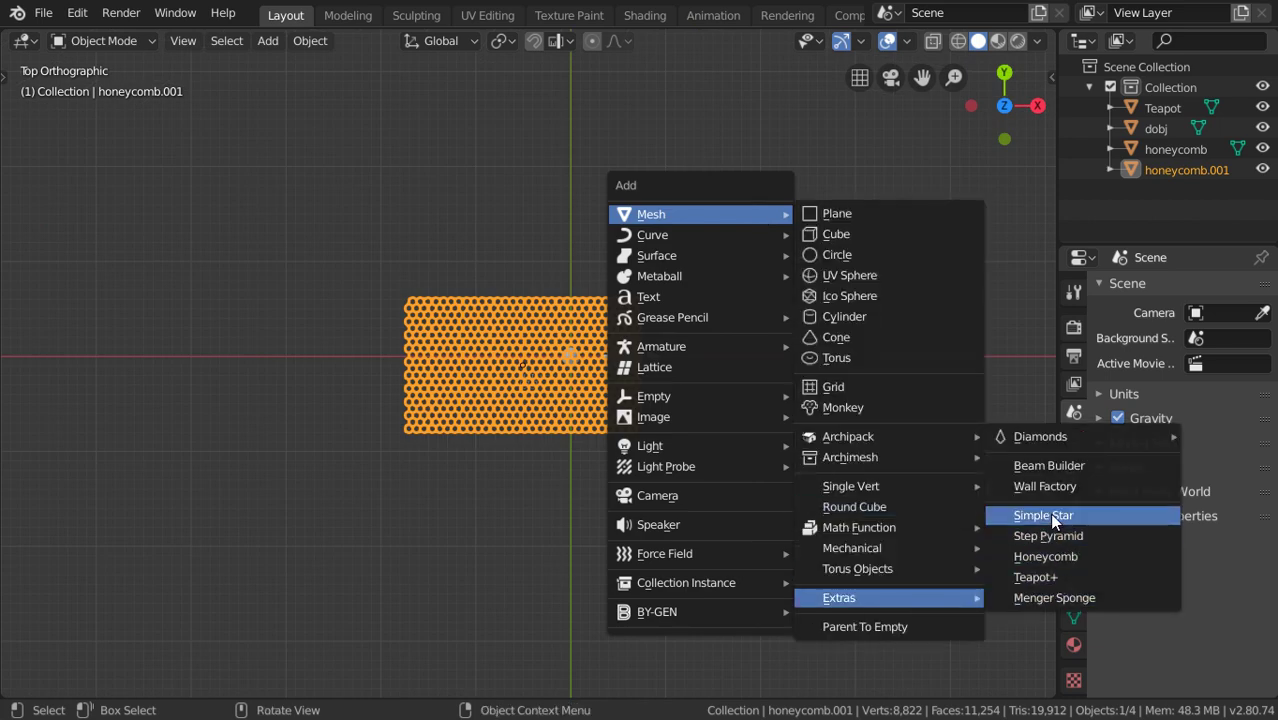
# Add a Wall Factory wall with an arched opening, blocks 3.96 wide and 1.36 high.
pyautogui.click(1049, 487)
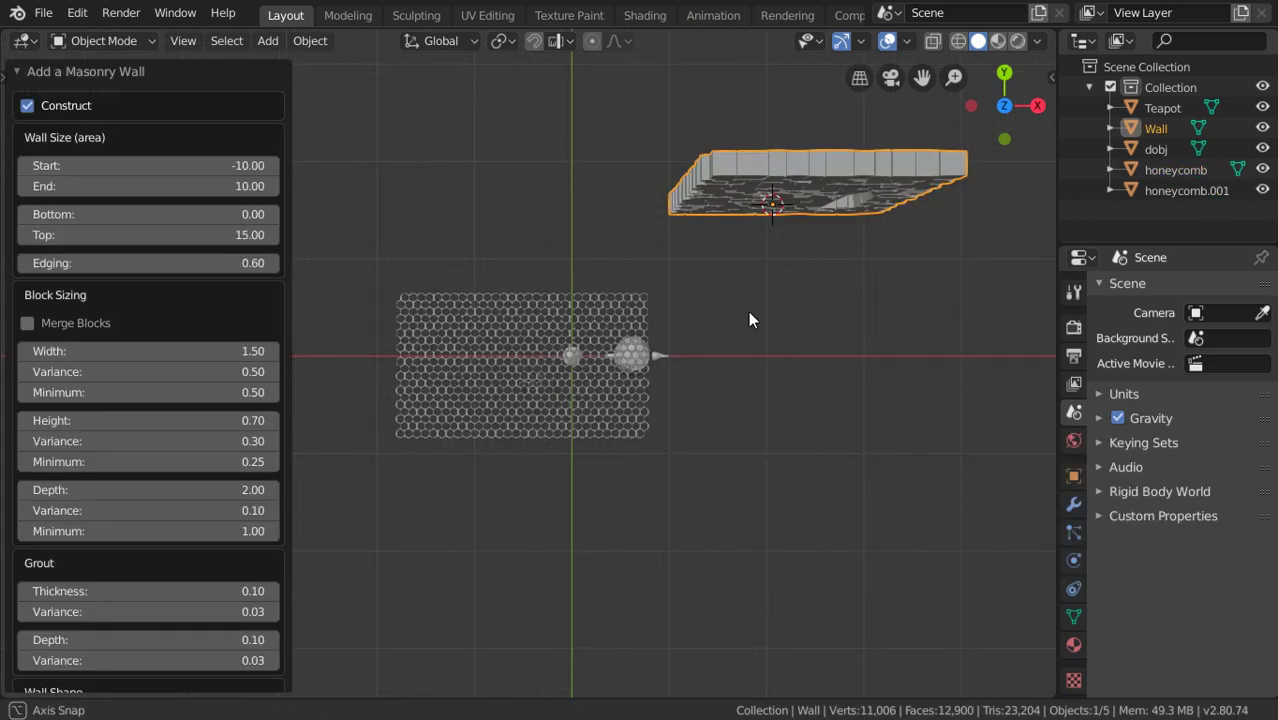
pyautogui.moveTo(748, 311)
pyautogui.mouseDown(button='middle')
pyautogui.moveTo(662, 420)
pyautogui.moveTo(707, 356)
pyautogui.moveTo(684, 397)
pyautogui.moveTo(665, 399)
pyautogui.mouseUp(button='middle')
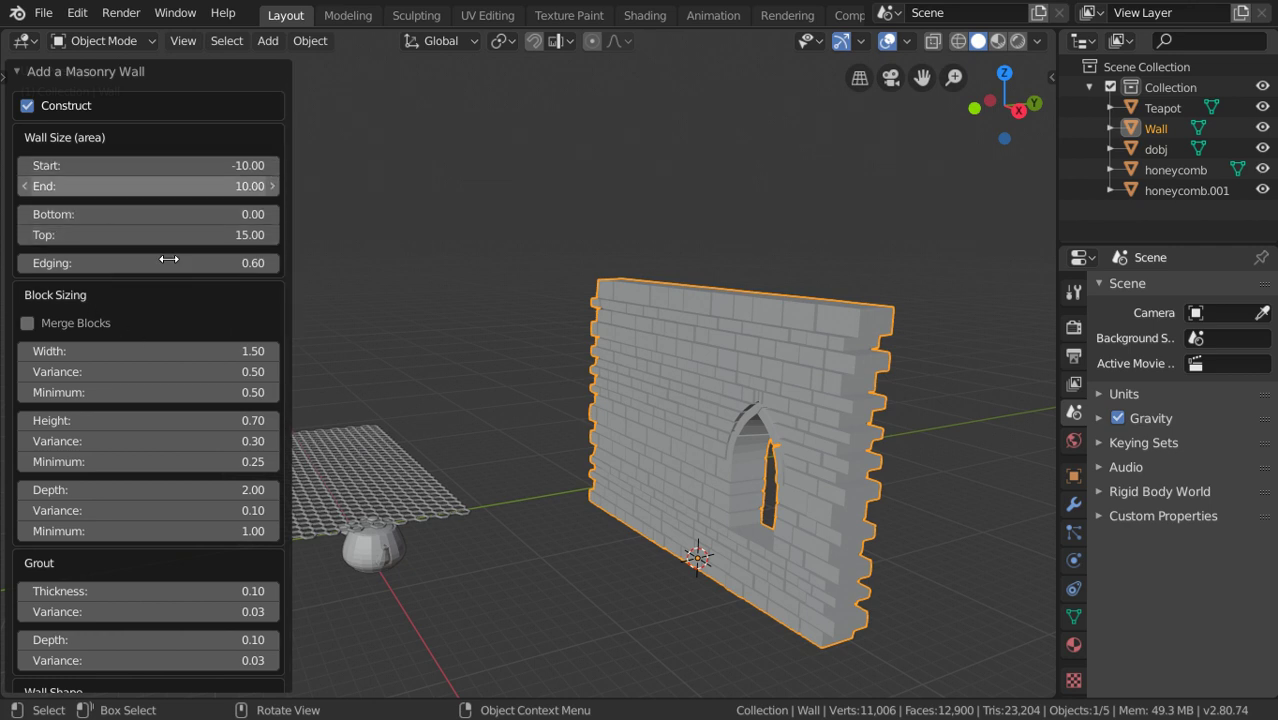
pyautogui.moveTo(105, 420)
pyautogui.mouseDown()
pyautogui.moveTo(175, 420)
pyautogui.moveTo(130, 420)
pyautogui.mouseUp()
pyautogui.moveTo(86, 350); pyautogui.dragTo(275, 351)
pyautogui.moveTo(100, 371); pyautogui.dragTo(200, 371)
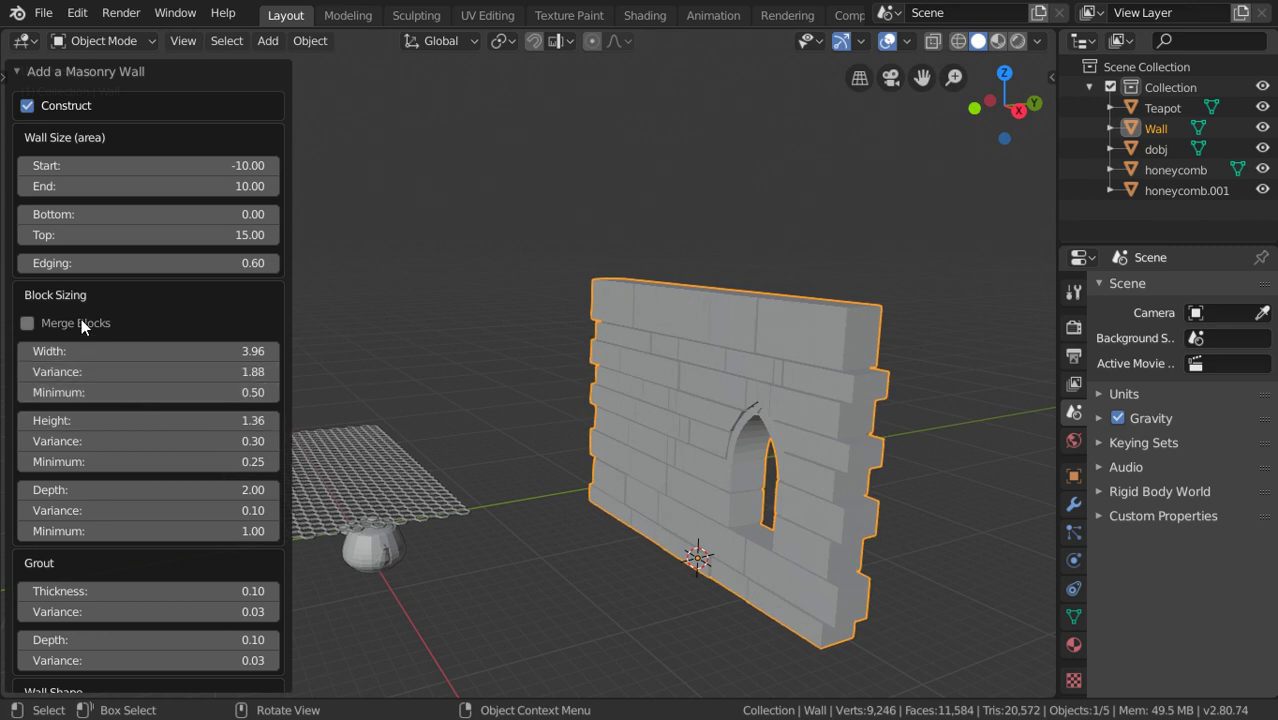
pyautogui.scroll(-8, 111, 538)
pyautogui.scroll(-3, 111, 538)
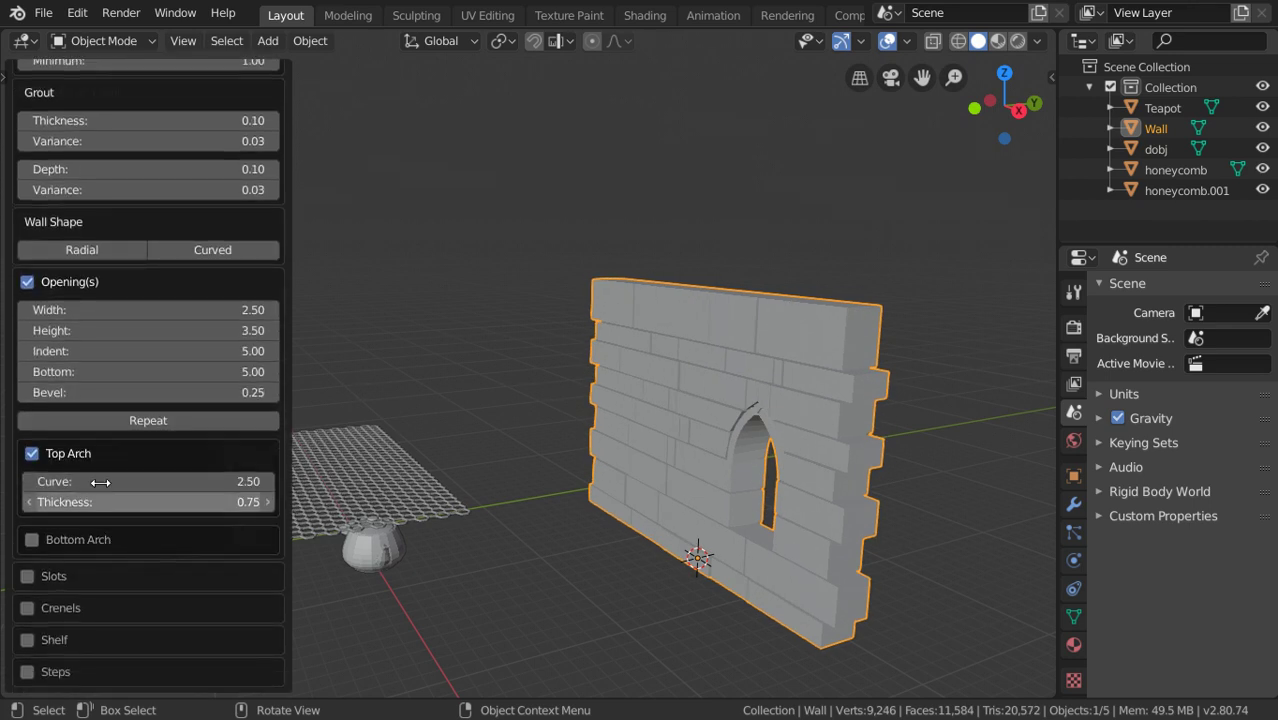
# Enable Radial and Curved and disable Opening(s) to shape the wall into a dome.
pyautogui.click(119, 250)
pyautogui.click(200, 250)
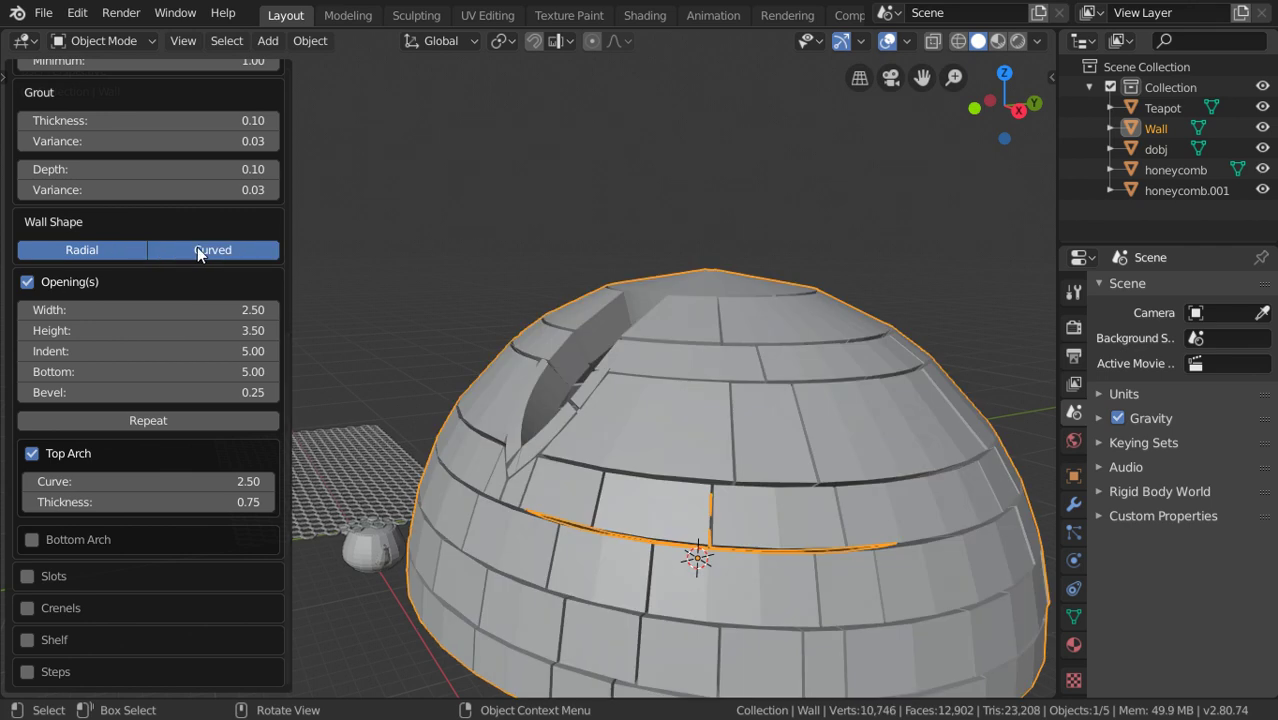
pyautogui.scroll(-3, 587, 409)
pyautogui.click(40, 283)
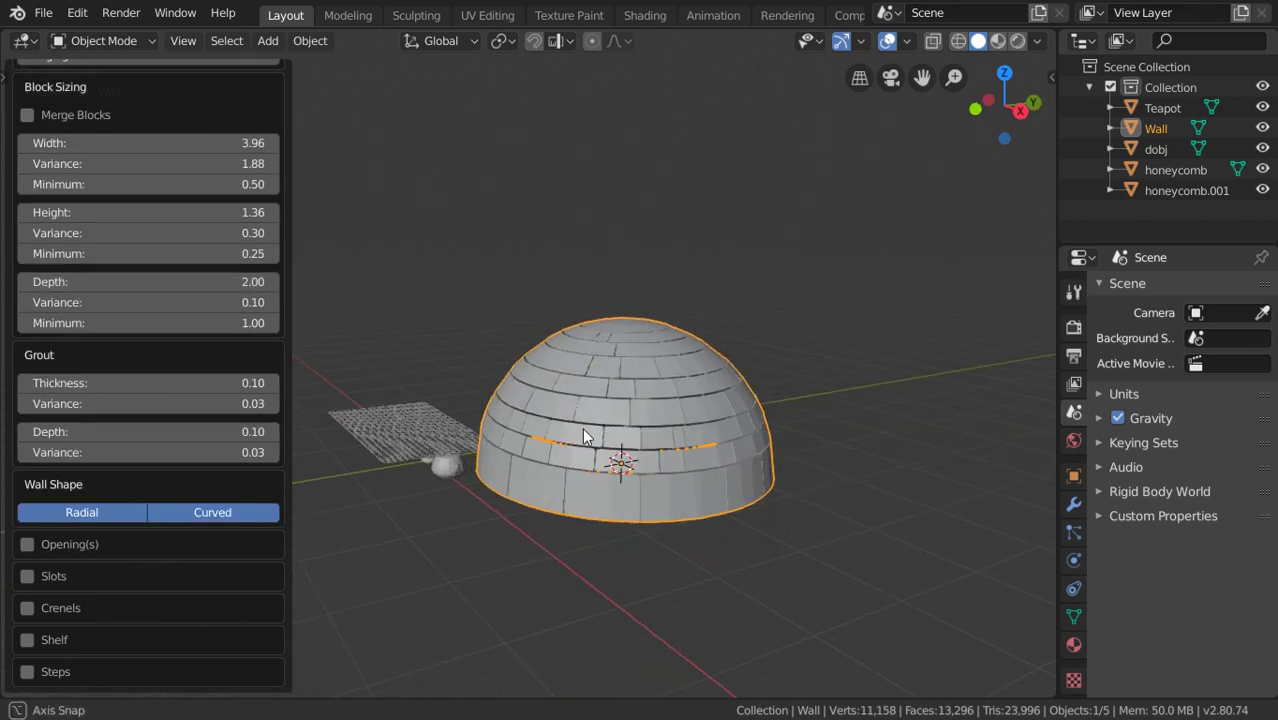
pyautogui.moveTo(587, 437)
pyautogui.mouseDown(button='middle')
pyautogui.moveTo(690, 266)
pyautogui.moveTo(567, 464)
pyautogui.mouseUp(button='middle')
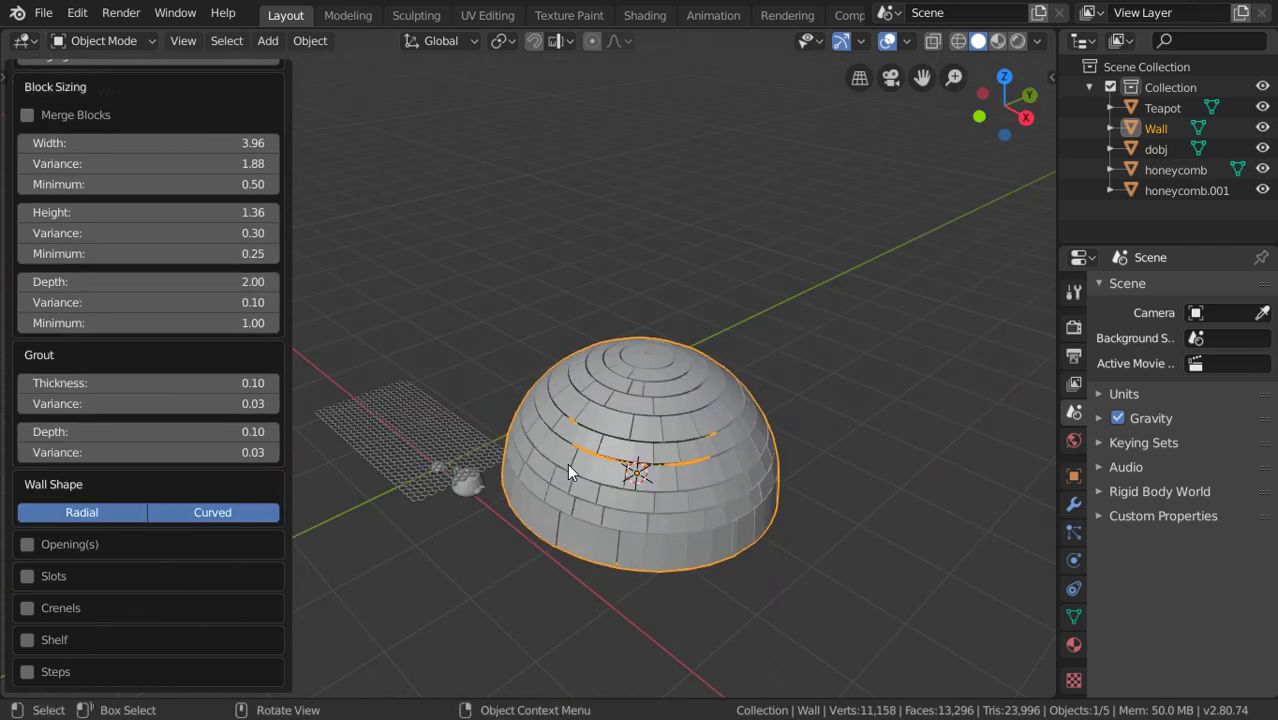
pyautogui.hotkey('shift', 'a')
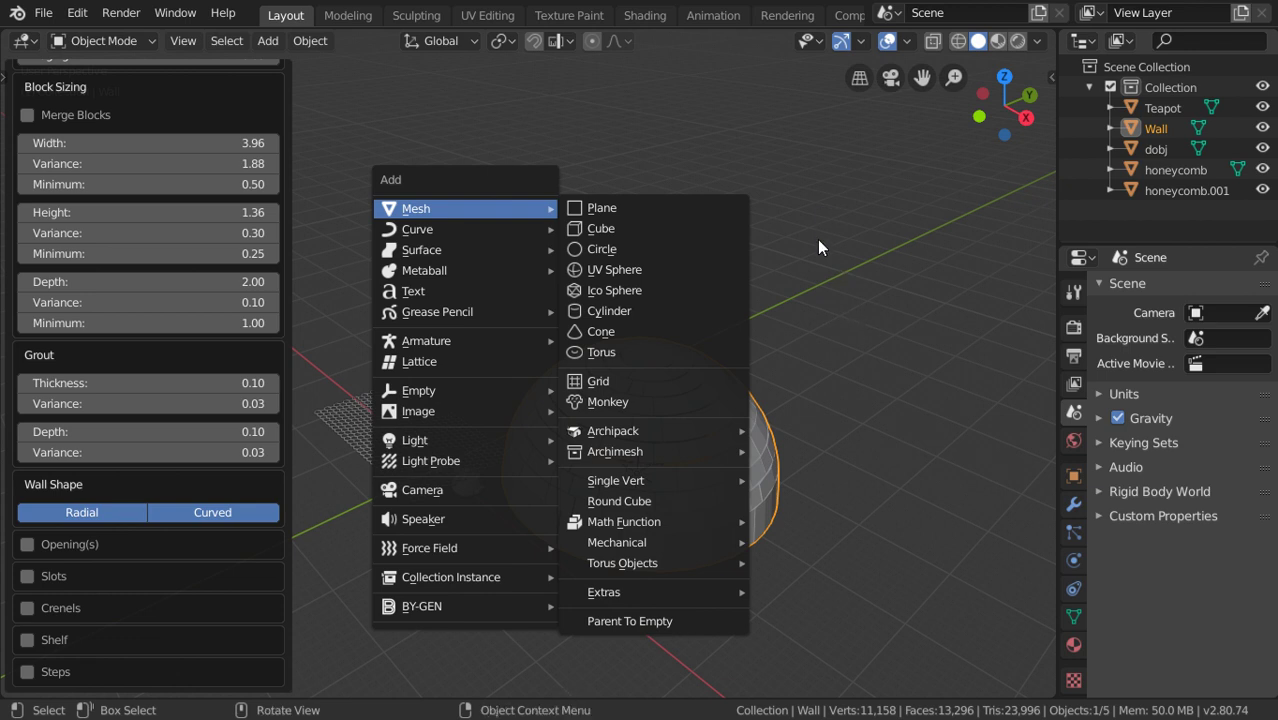
# Dismiss the Add menu, then set the 3D cursor on the honeycomb grid beside the teapot.
pyautogui.press('shift')
pyautogui.press('Escape')
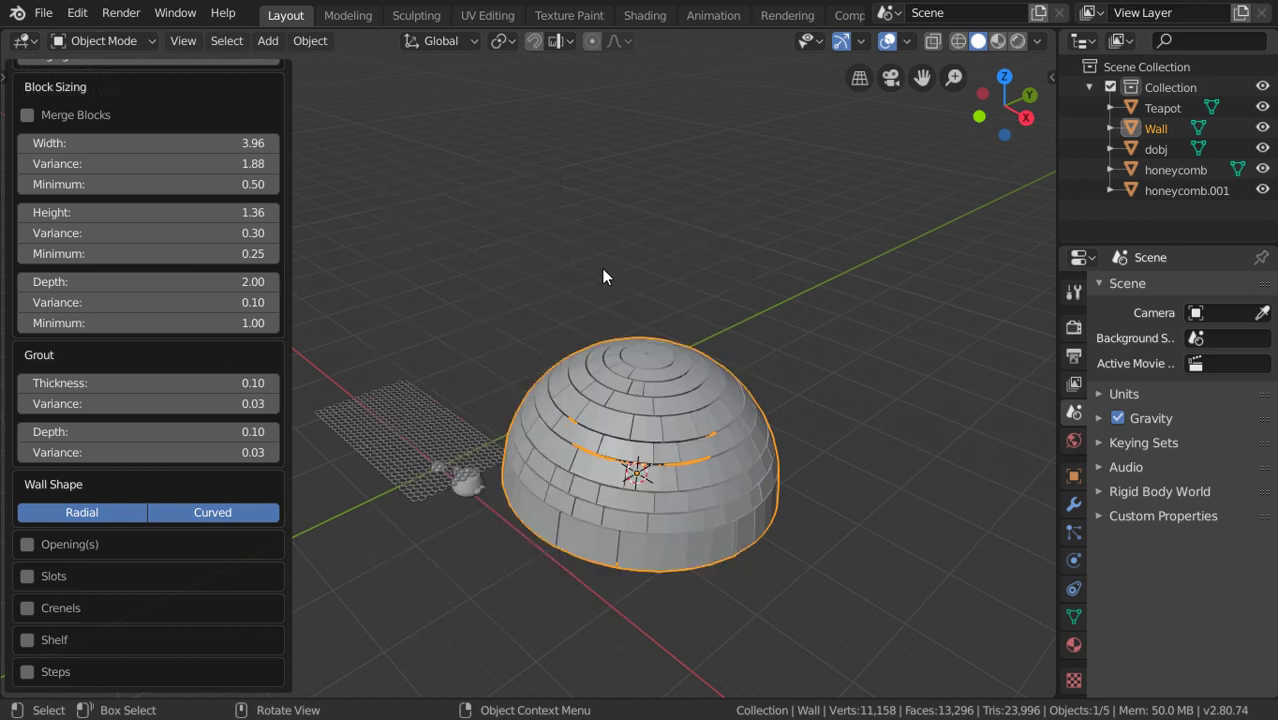
pyautogui.moveTo(467, 377)
pyautogui.mouseDown(button='middle')
pyautogui.moveTo(517, 349)
pyautogui.moveTo(503, 419)
pyautogui.moveTo(636, 315)
pyautogui.moveTo(649, 435)
pyautogui.mouseUp(button='middle')
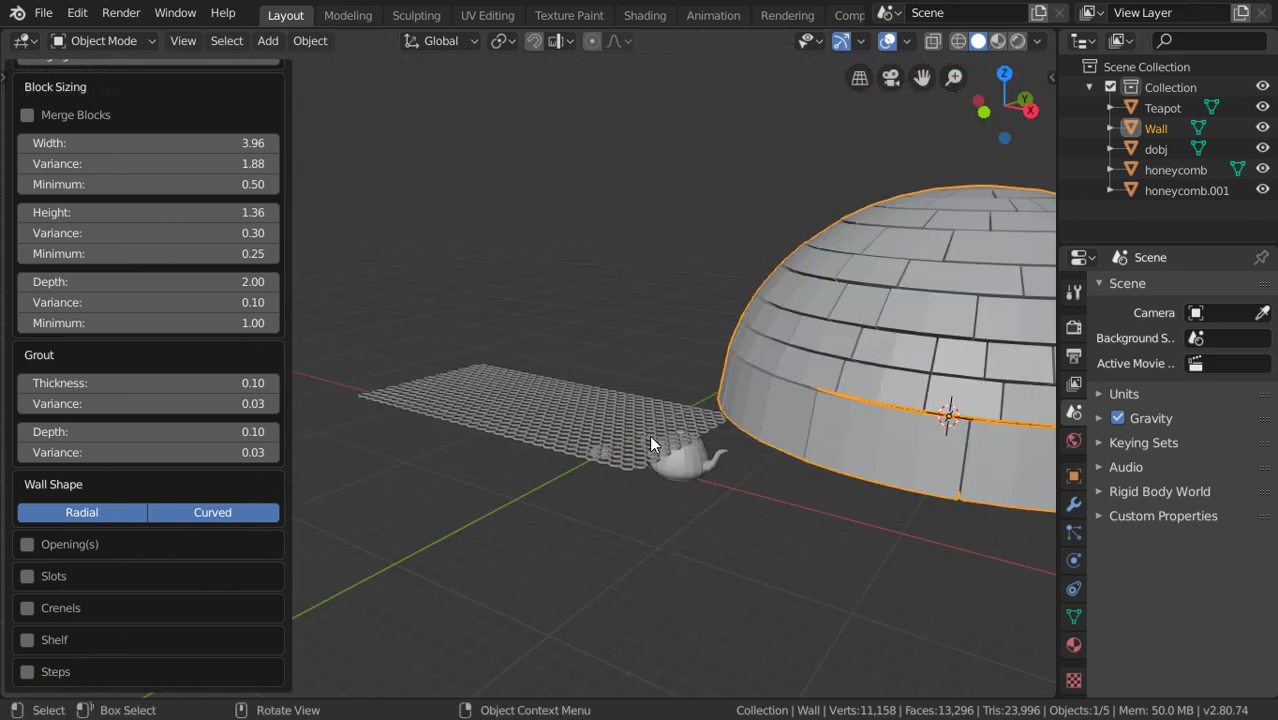
pyautogui.scroll(3, 649, 435)
pyautogui.keyDown('shift'); pyautogui.rightClick(636, 270); pyautogui.keyUp('shift')
pyautogui.hotkey('shift', 'a')
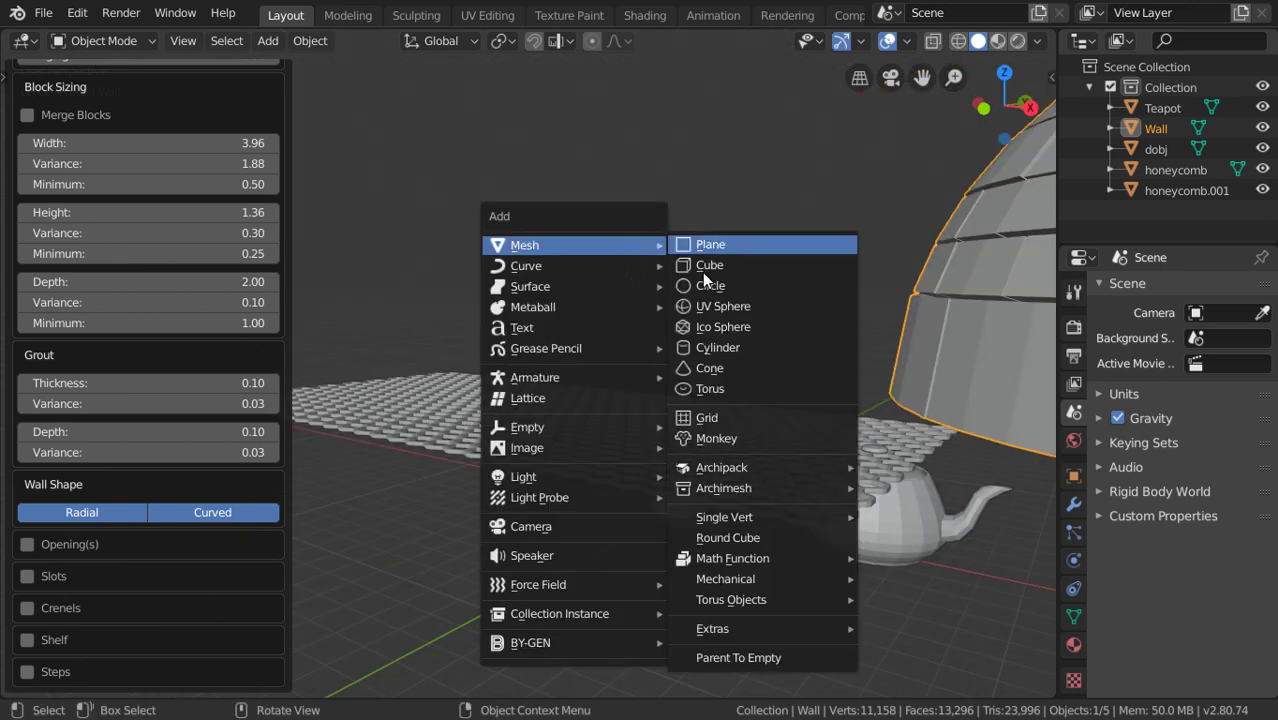
pyautogui.moveTo(760, 628)
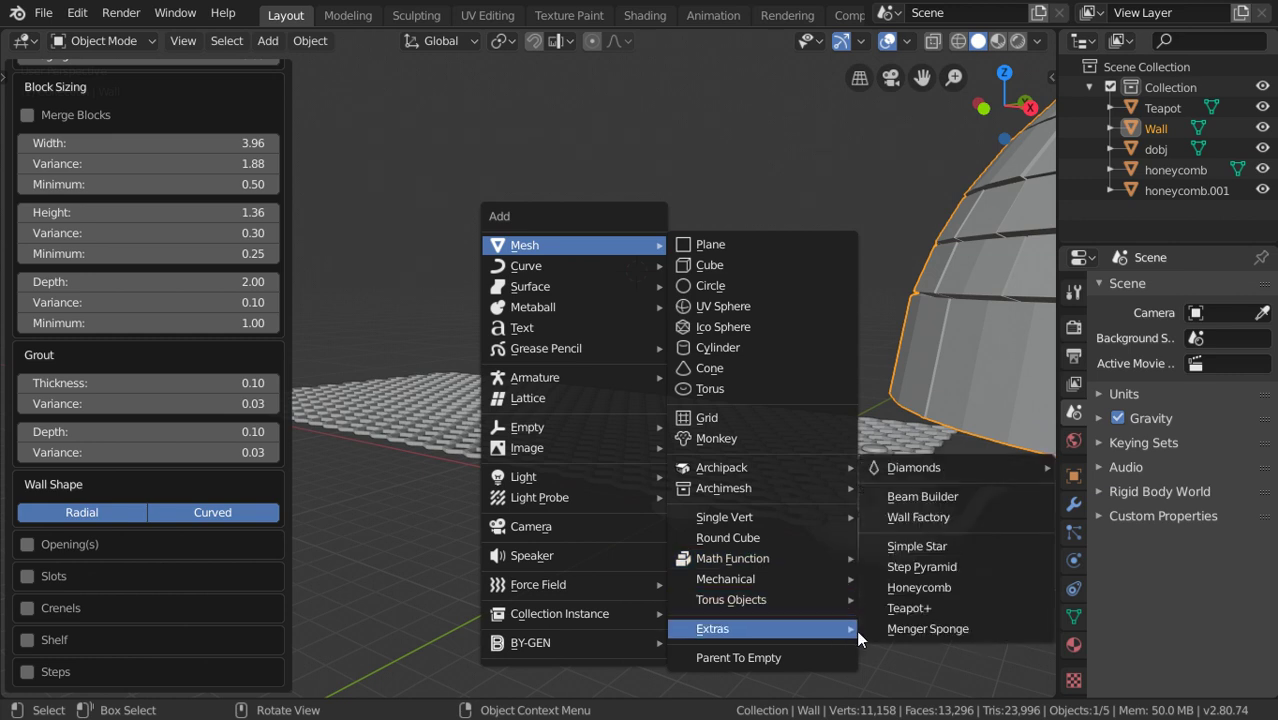
# Add a 5-point Simple Star (outer radius 1.00, inner 0.50, height 0.50) and view it from above.
pyautogui.click(916, 546)
pyautogui.moveTo(914, 538)
pyautogui.mouseDown(button='middle')
pyautogui.moveTo(648, 406)
pyautogui.moveTo(575, 256)
pyautogui.moveTo(555, 340)
pyautogui.mouseUp(button='middle')
pyautogui.scroll(-8, 575, 256)
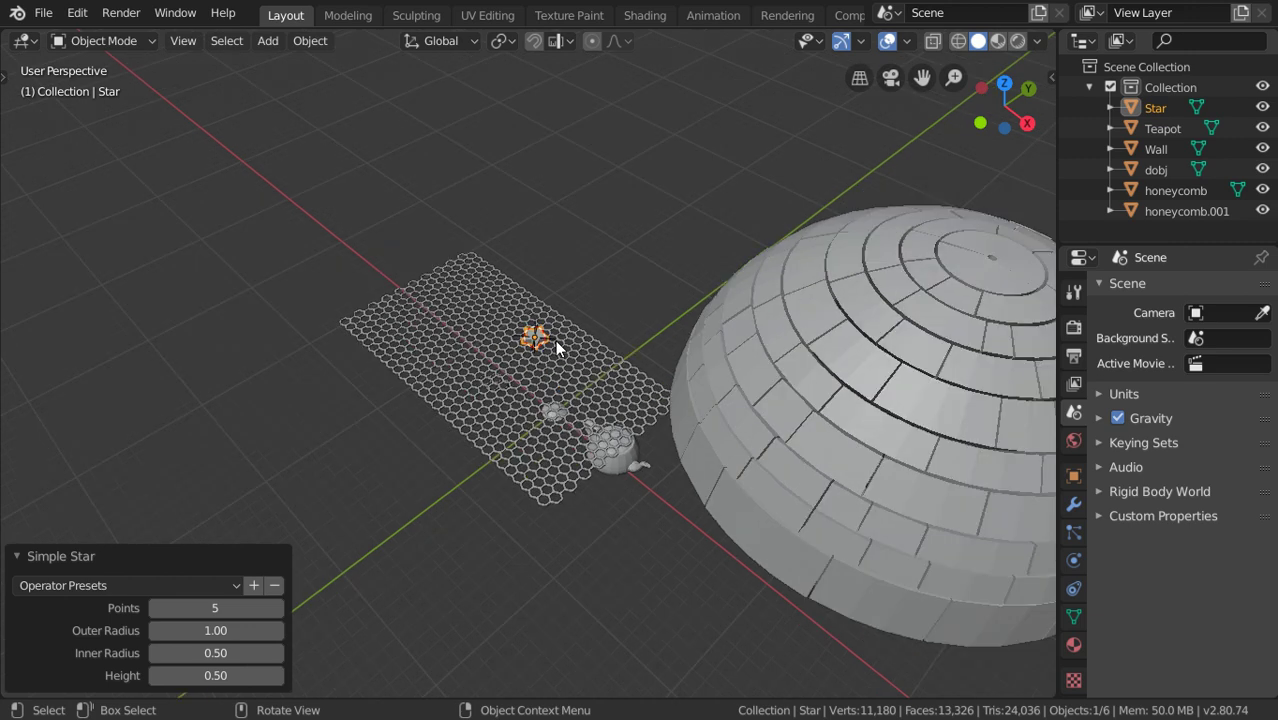